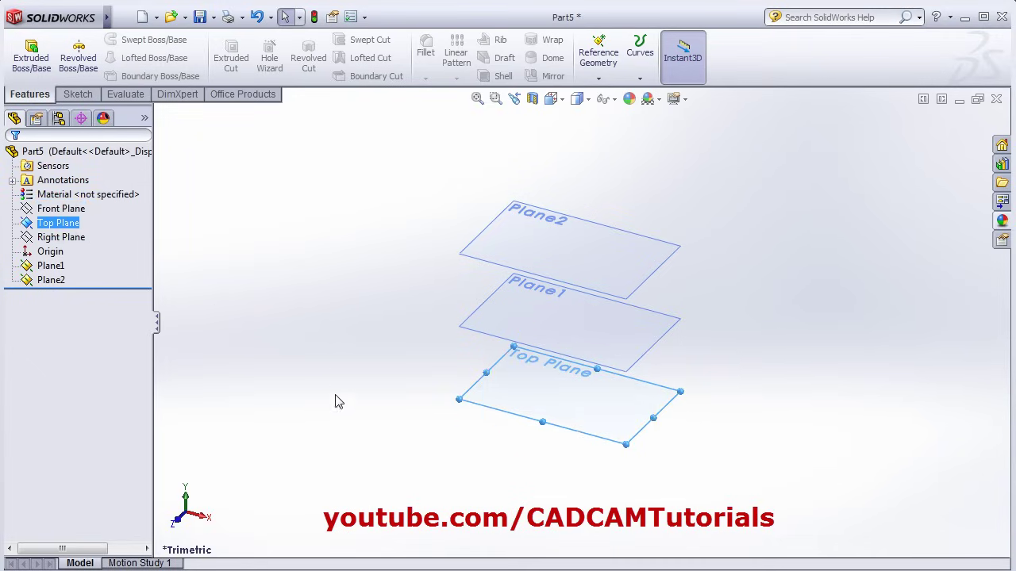
Step: Sketch a center rectangle about 129 by 87 mm on the Top Plane, centered on the origin, and exit the sketch
scroll(627, 425, "down", 2)
scroll(712, 222, "down", 1)
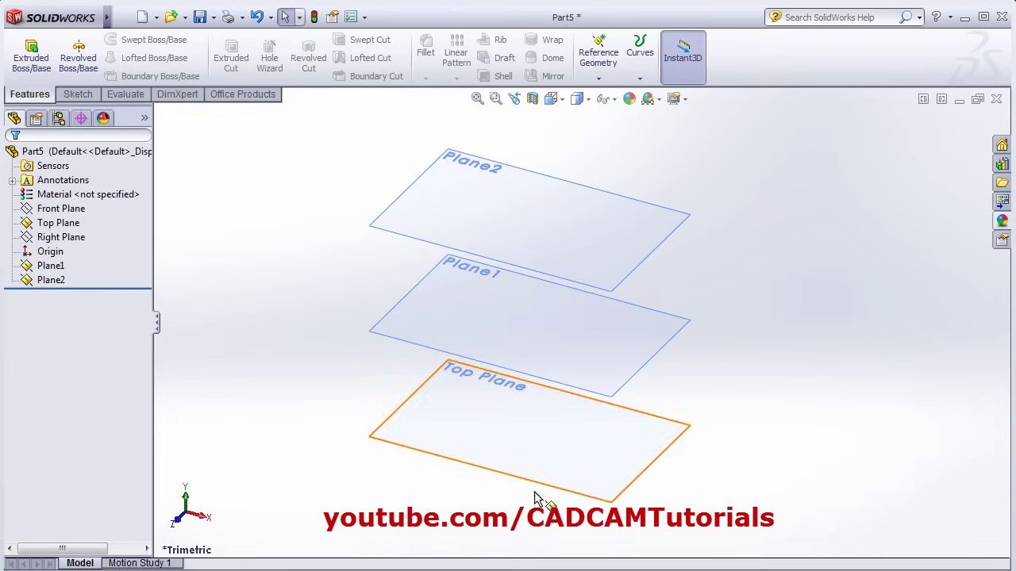
left_click(78, 95)
left_click(24, 53)
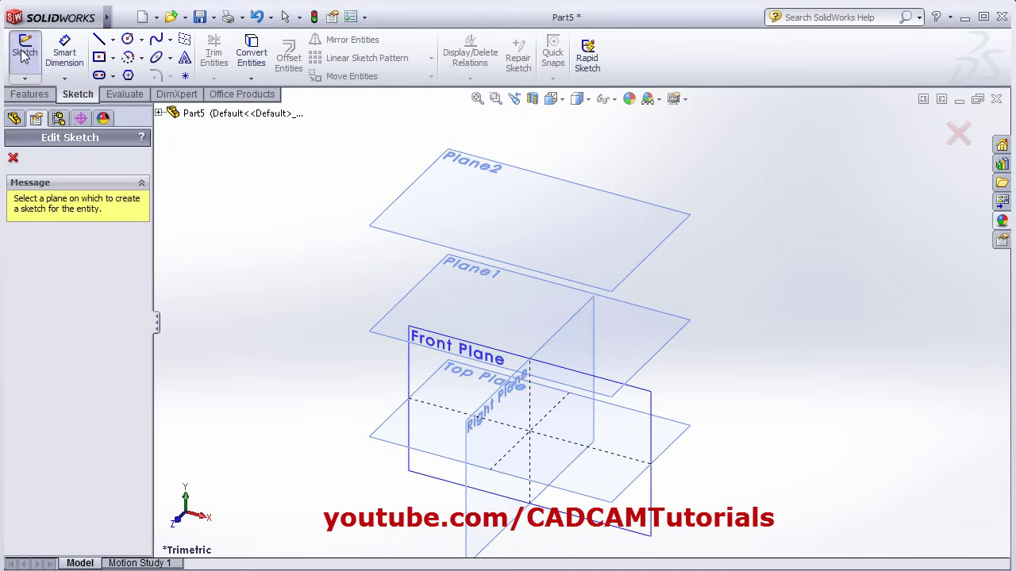
left_click(437, 457)
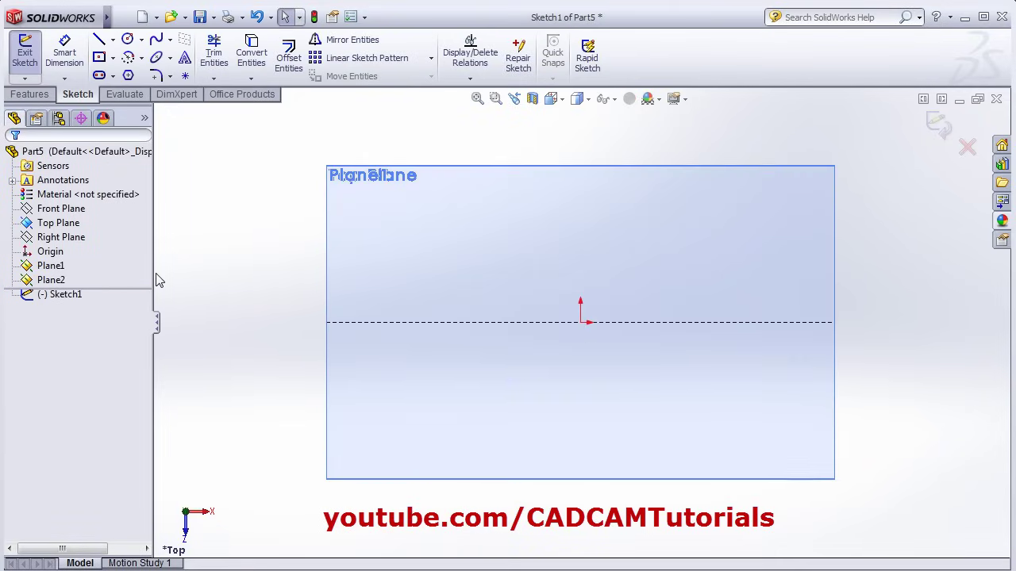
left_click(98, 57)
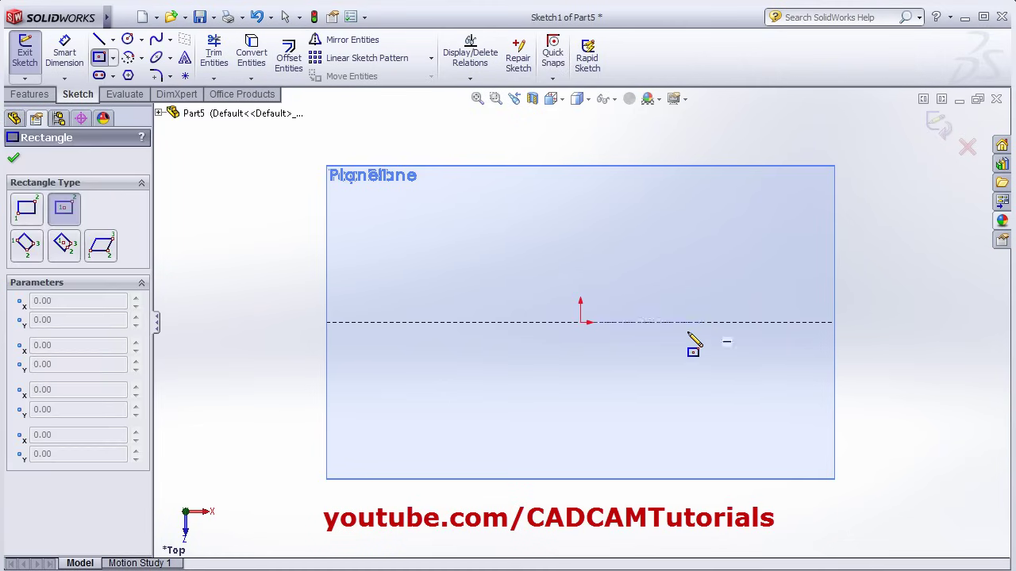
left_click(581, 322)
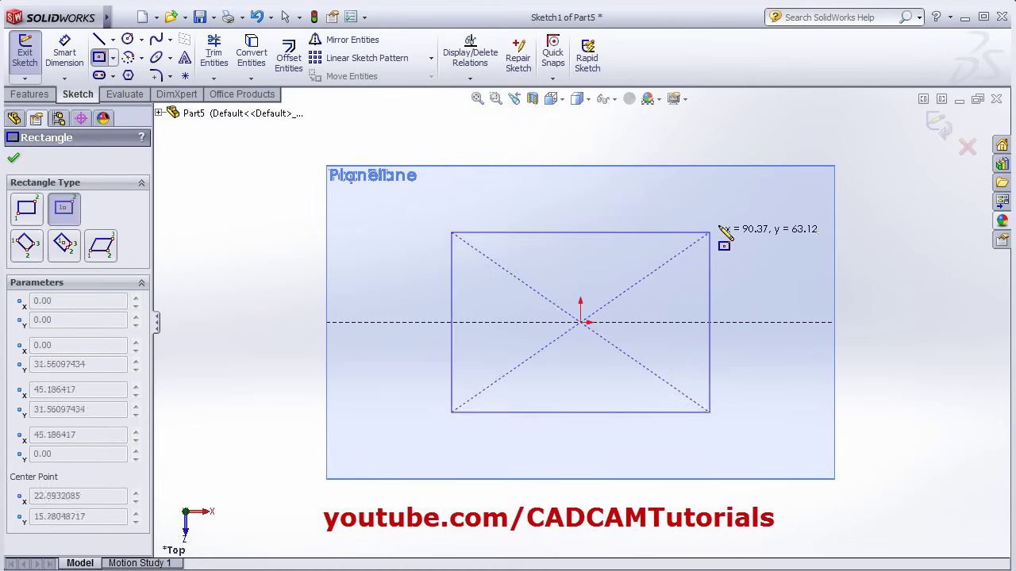
left_click(765, 199)
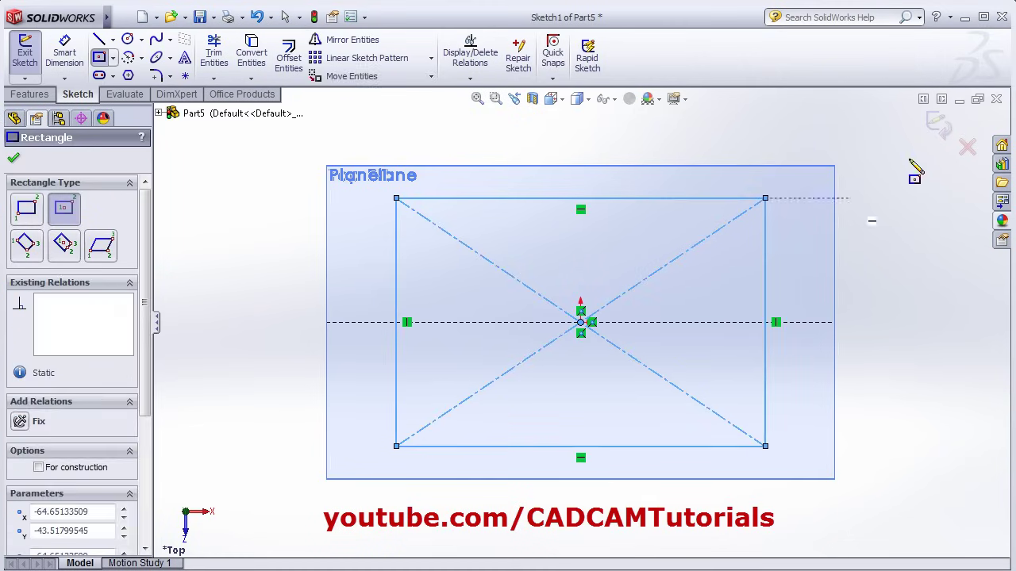
left_click(940, 127)
Step: Sketch a circle of about 33.6 mm radius centered on the origin on Plane1, and exit the sketch
mouse_move(703, 374)
middle_mouse_down()
mouse_move(596, 341)
mouse_move(585, 323)
mouse_move(318, 286)
middle_mouse_up()
left_click(317, 286)
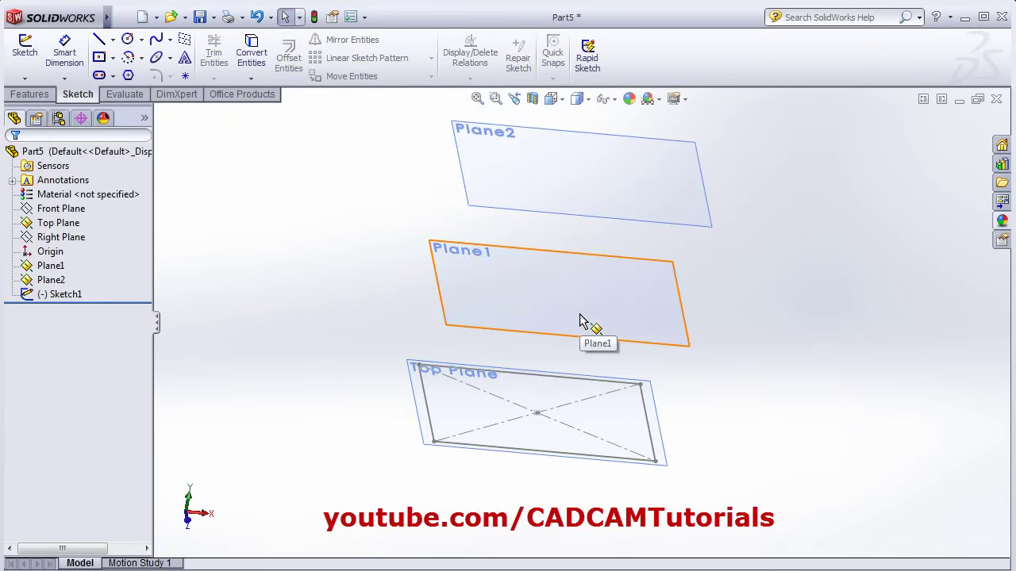
left_click(27, 56)
left_click(527, 319)
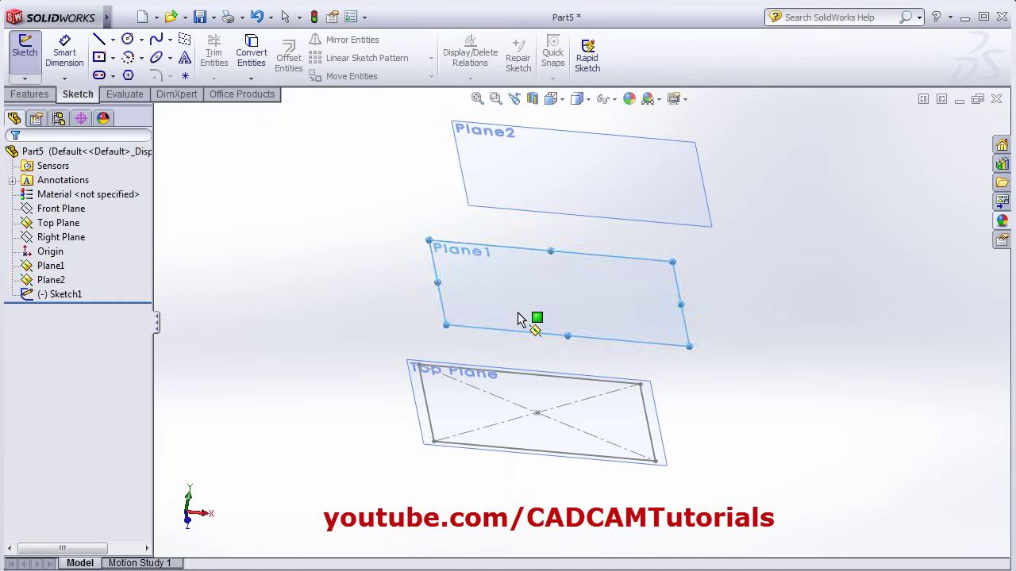
left_click(561, 104)
left_click(632, 154)
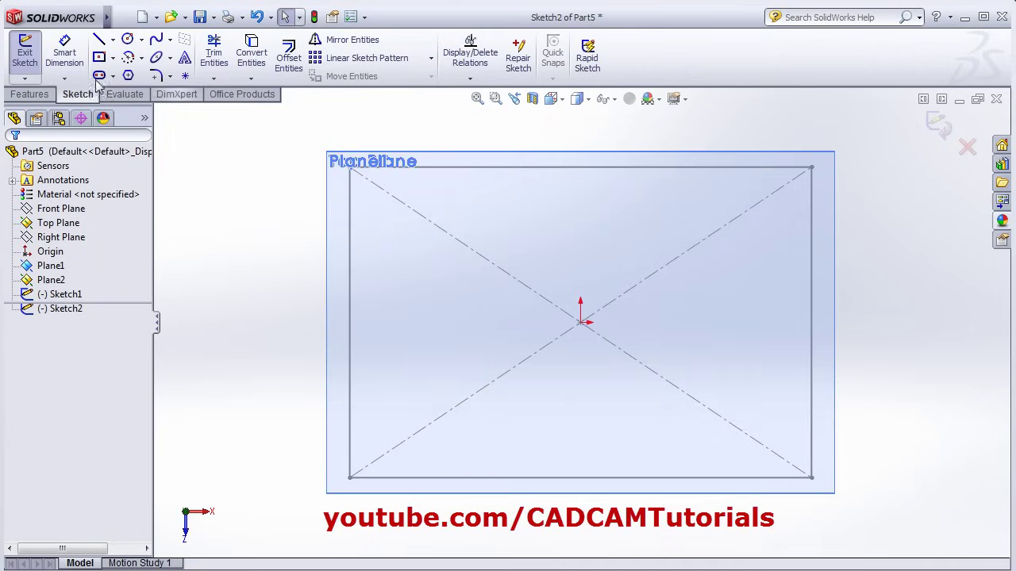
left_click(127, 39)
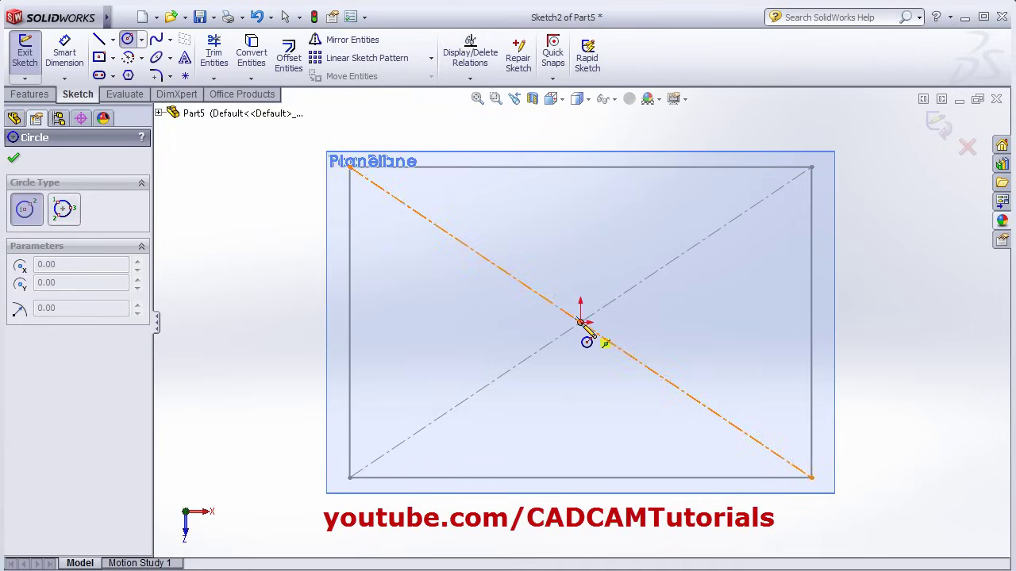
left_click(580, 322)
left_click(694, 358)
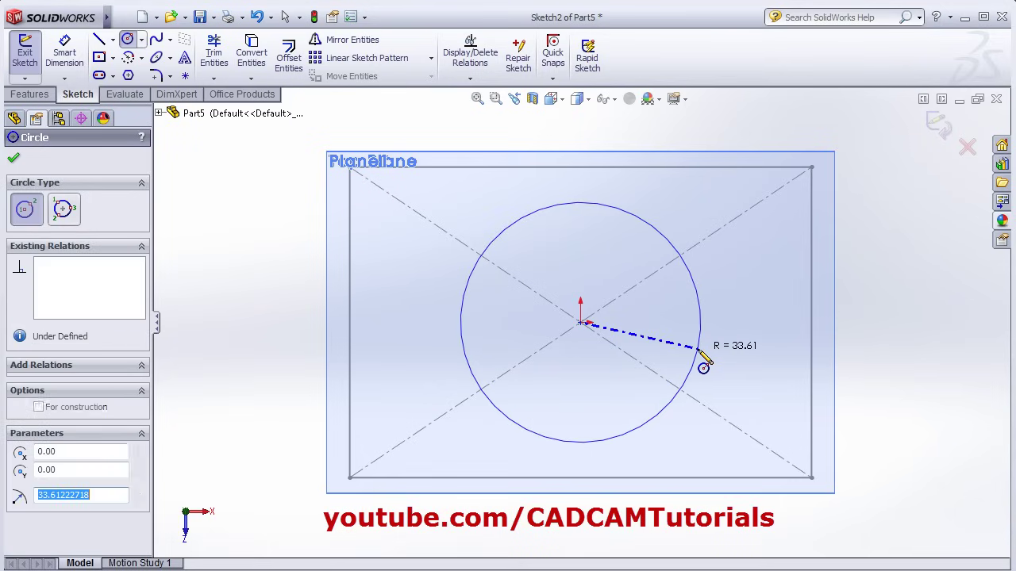
left_click(938, 124)
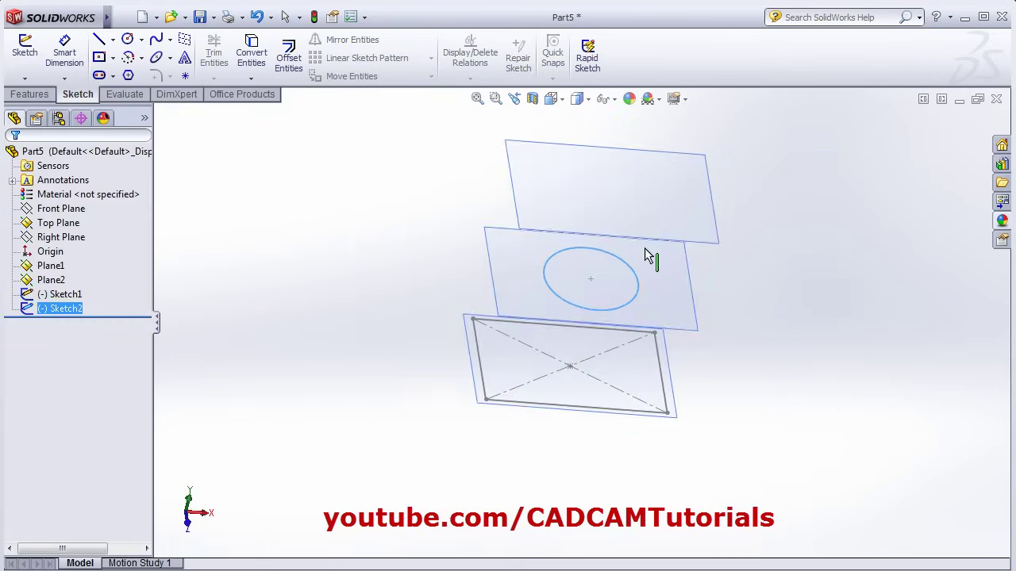
Step: Sketch a center rectangle about 112 by 75 mm on Plane2, centered on the origin, and exit the sketch
left_click(24, 52)
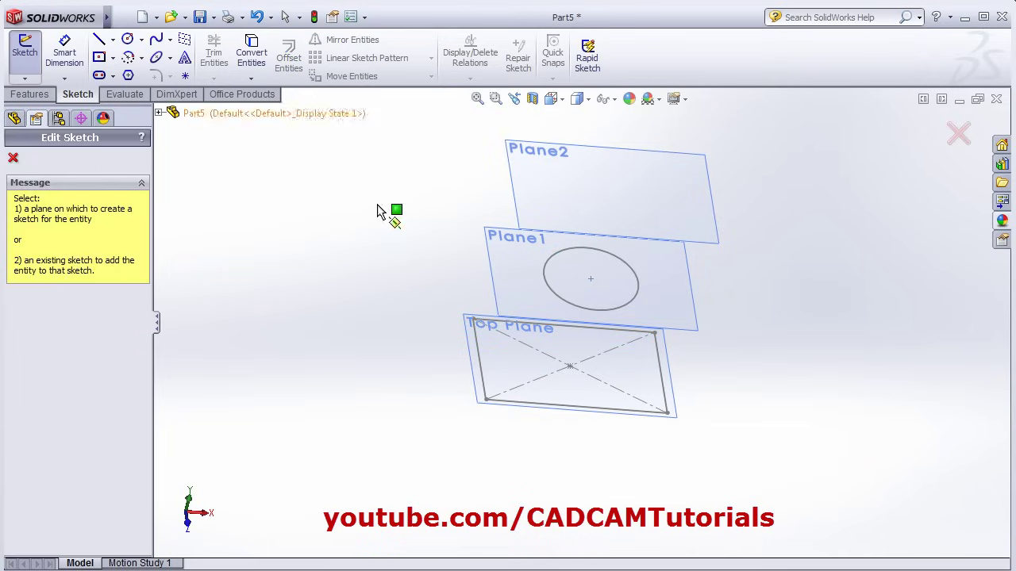
left_click(586, 210)
left_click(552, 98)
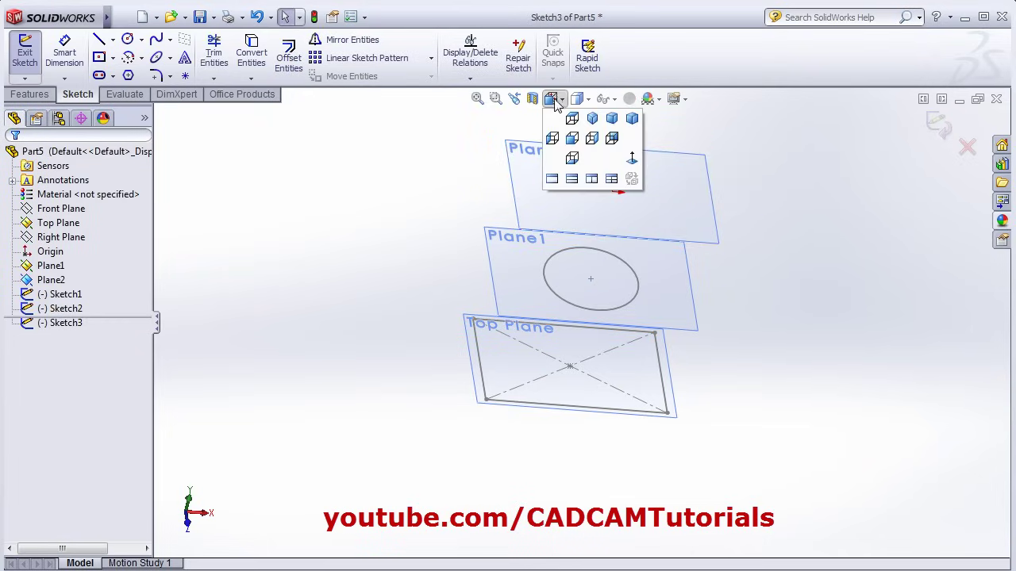
left_click(631, 161)
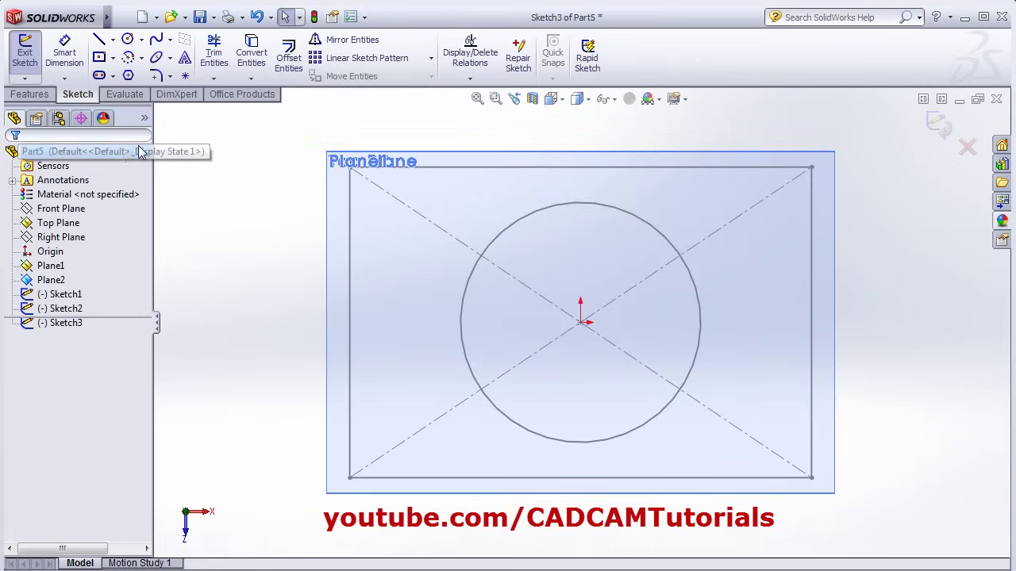
left_click(98, 58)
left_click(582, 322)
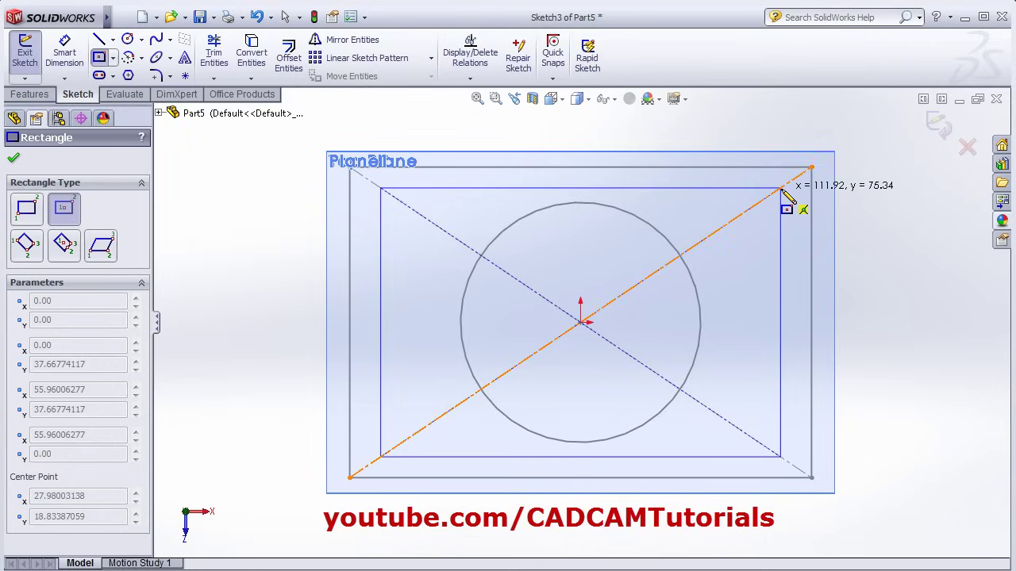
left_click(782, 189)
left_click(939, 125)
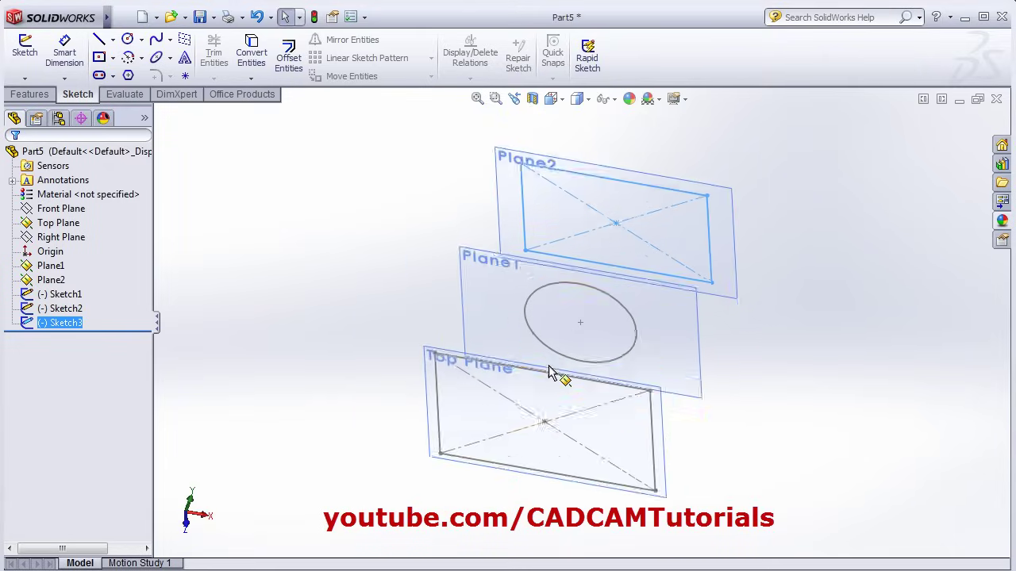
Step: Hide the Top Plane, Plane1 and Plane2 so that only the three sketches are displayed
middle_click_drag(703, 420, 618, 453)
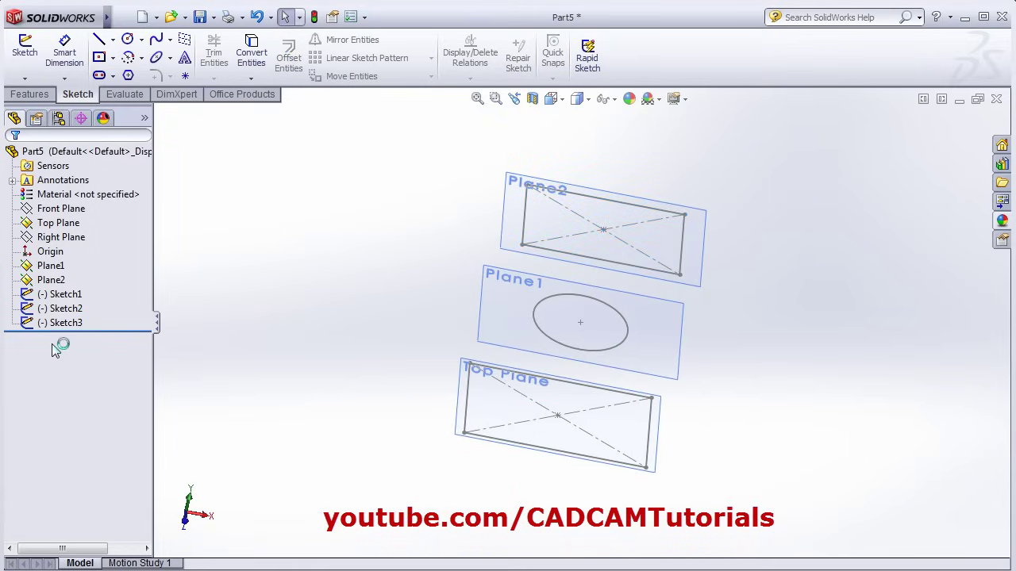
left_click(28, 227)
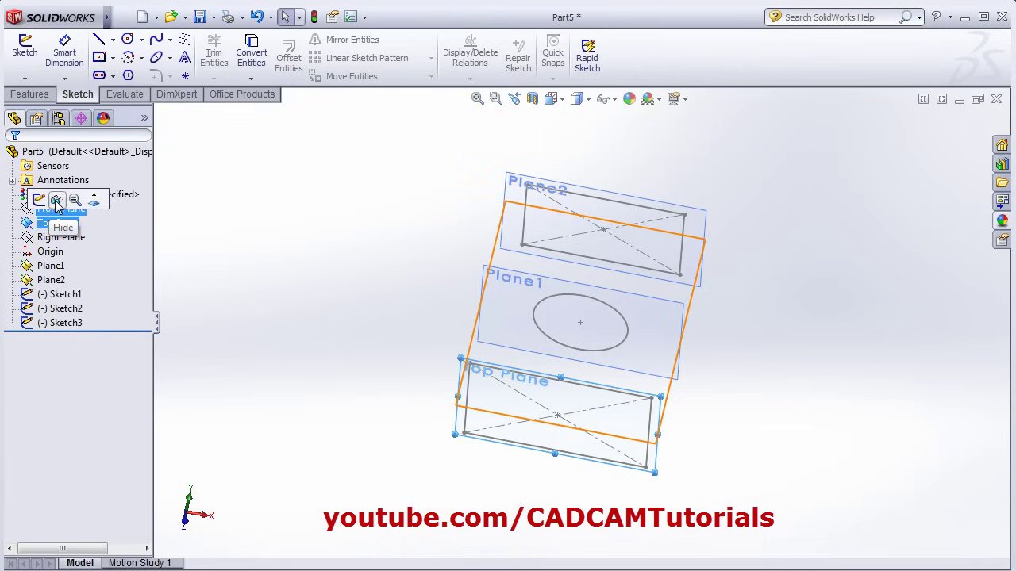
left_click(32, 268)
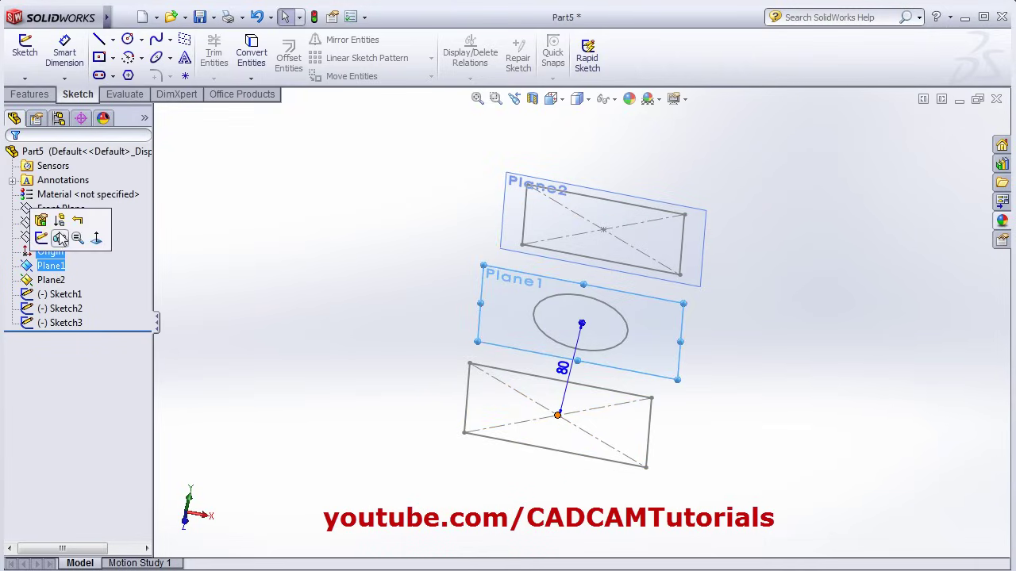
left_click(33, 280)
left_click(55, 256)
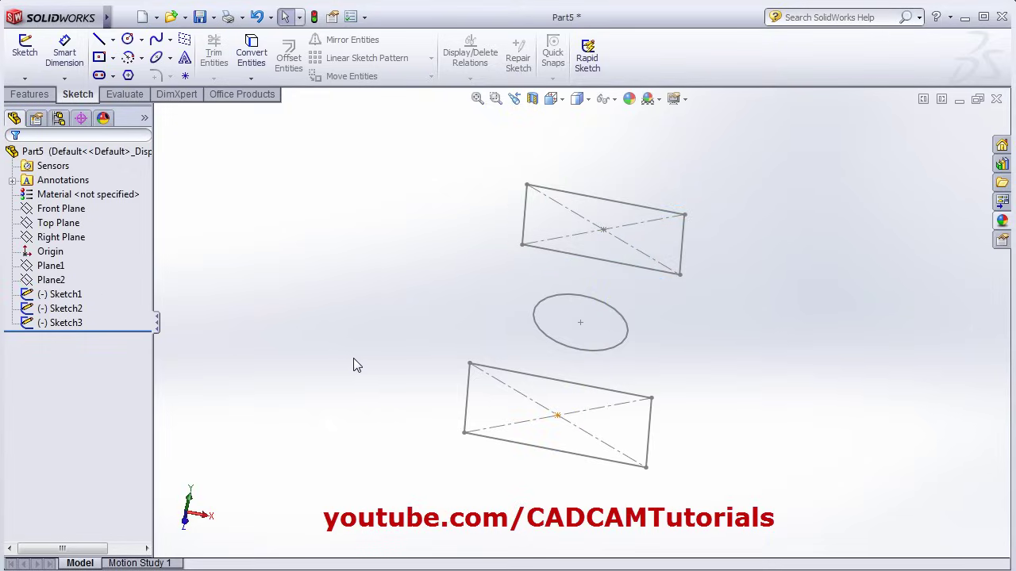
Step: Start a Lofted Boss/Base and select the lower rectangle, the circle and the upper rectangle as profiles, in that order
mouse_move(644, 360)
middle_mouse_down()
mouse_move(646, 294)
mouse_move(651, 301)
mouse_move(638, 310)
mouse_move(641, 300)
middle_mouse_up()
scroll(643, 296, "up", 1)
scroll(618, 323, "down", 3)
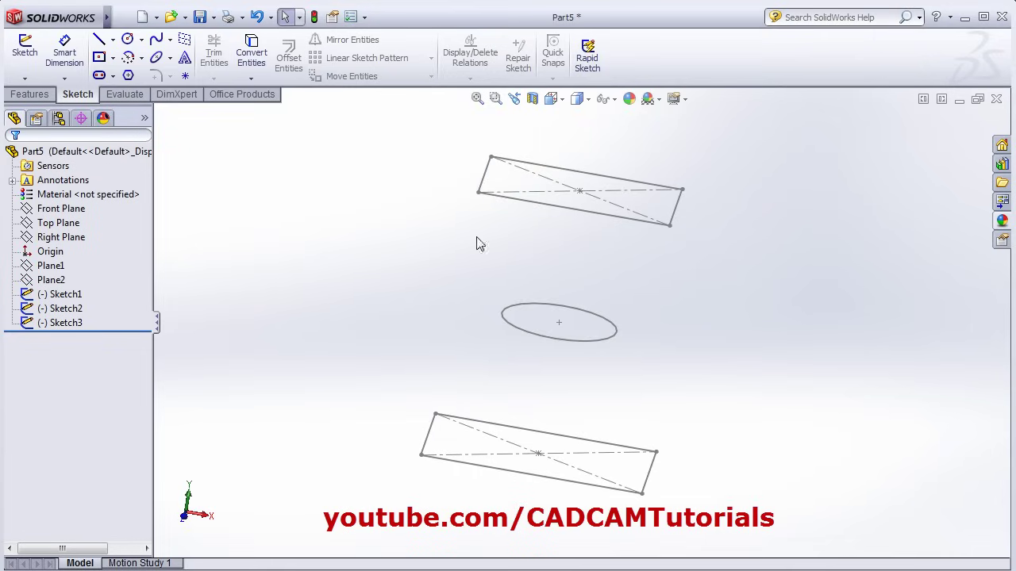
left_click(40, 97)
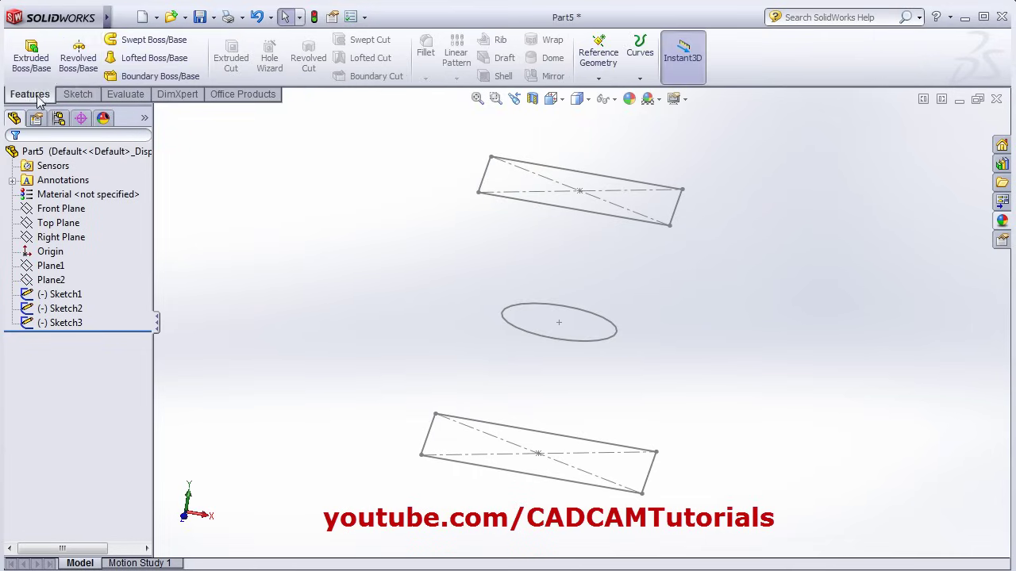
left_click(155, 59)
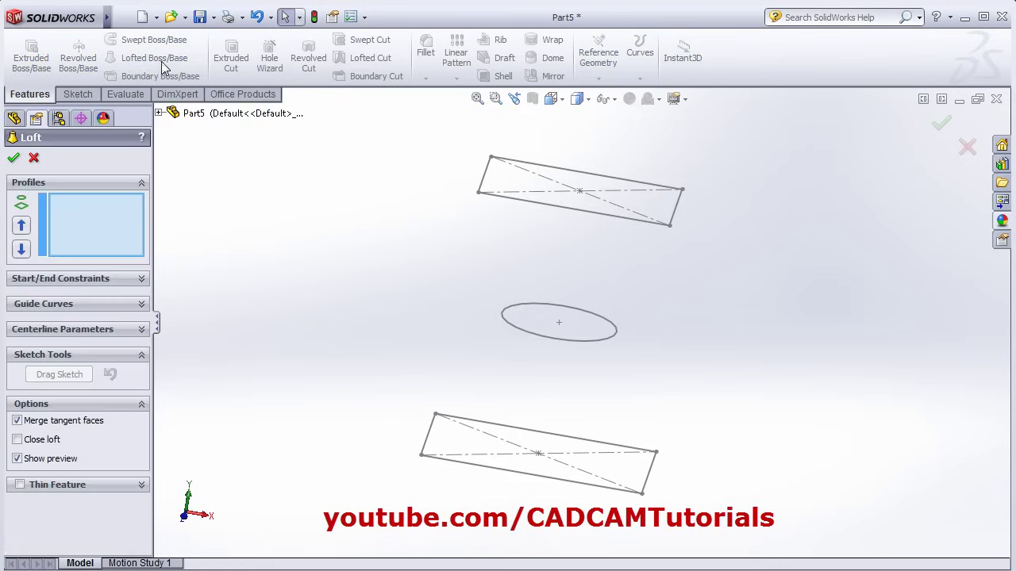
left_click(543, 483)
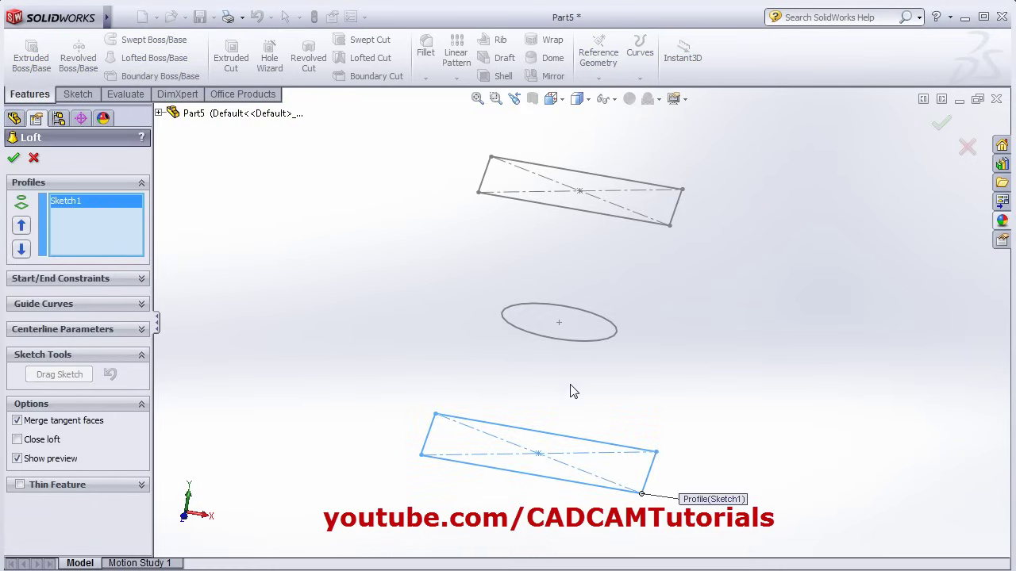
left_click(569, 341)
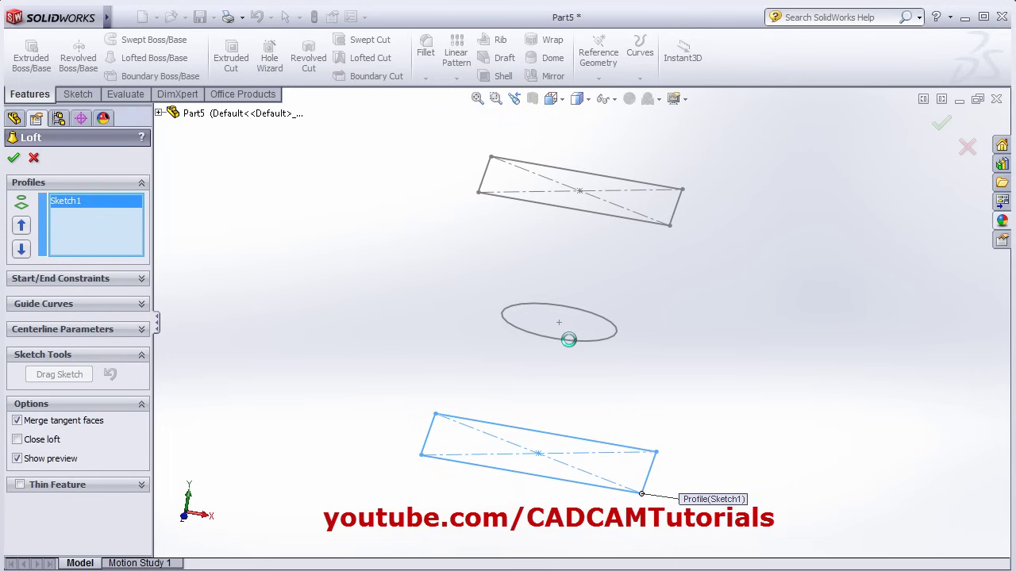
left_click(587, 216)
Step: Move the loft connector on the upper rectangle to an adjacent corner, and return it to its original corner
mouse_move(645, 365)
middle_mouse_down()
mouse_move(579, 329)
mouse_move(693, 382)
middle_mouse_up()
mouse_move(656, 412)
middle_mouse_down()
mouse_move(603, 399)
mouse_move(667, 396)
middle_mouse_up()
middle_click_drag(743, 389, 669, 244)
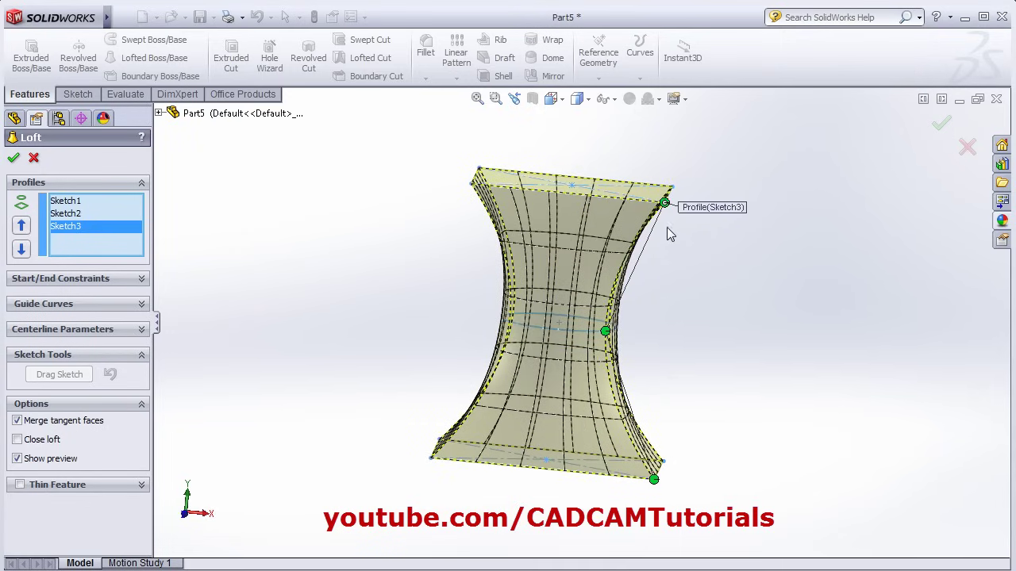
middle_click_drag(717, 325, 663, 315)
mouse_move(606, 204)
left_mouse_down()
mouse_move(678, 188)
mouse_move(694, 199)
left_mouse_up()
mouse_move(761, 318)
middle_mouse_down()
mouse_move(666, 283)
mouse_move(676, 251)
mouse_move(699, 299)
mouse_move(730, 309)
mouse_move(739, 329)
mouse_move(764, 329)
middle_mouse_up()
left_click_drag(686, 194, 624, 216)
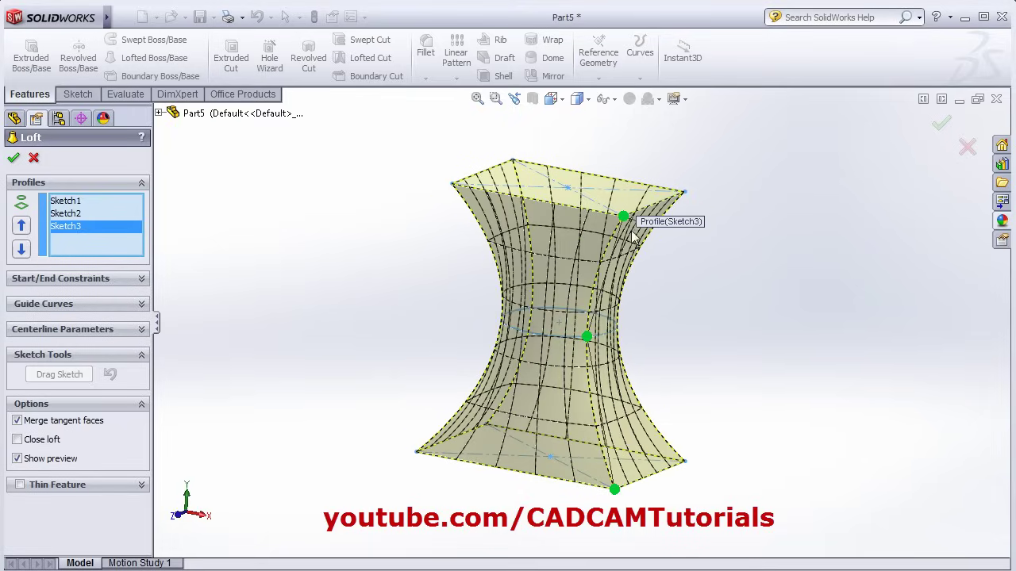
Step: Make the loft a One-Direction thin feature with a 1.00 mm wall thickness
middle_click_drag(493, 264, 481, 333)
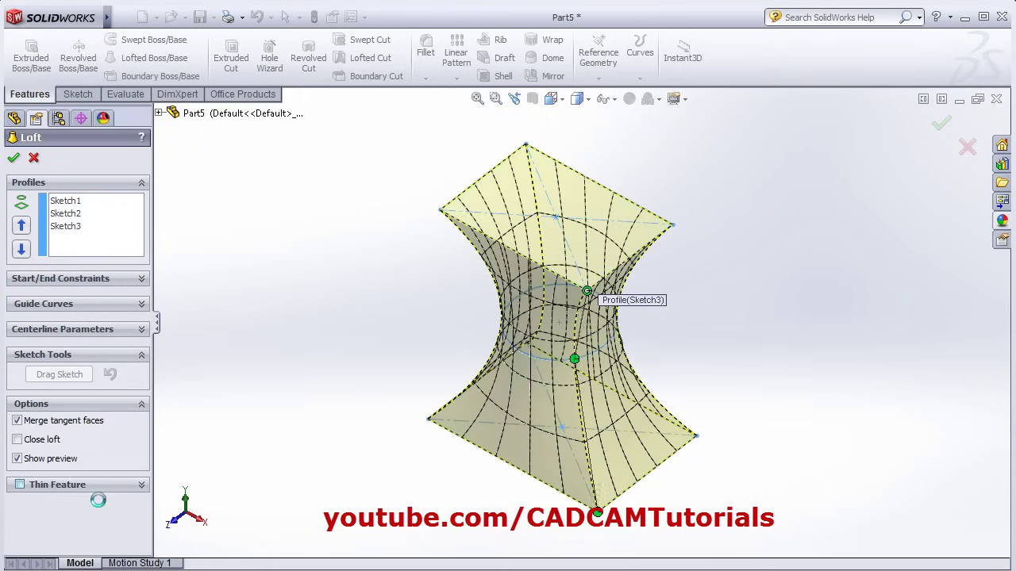
left_click_drag(90, 527, 27, 528)
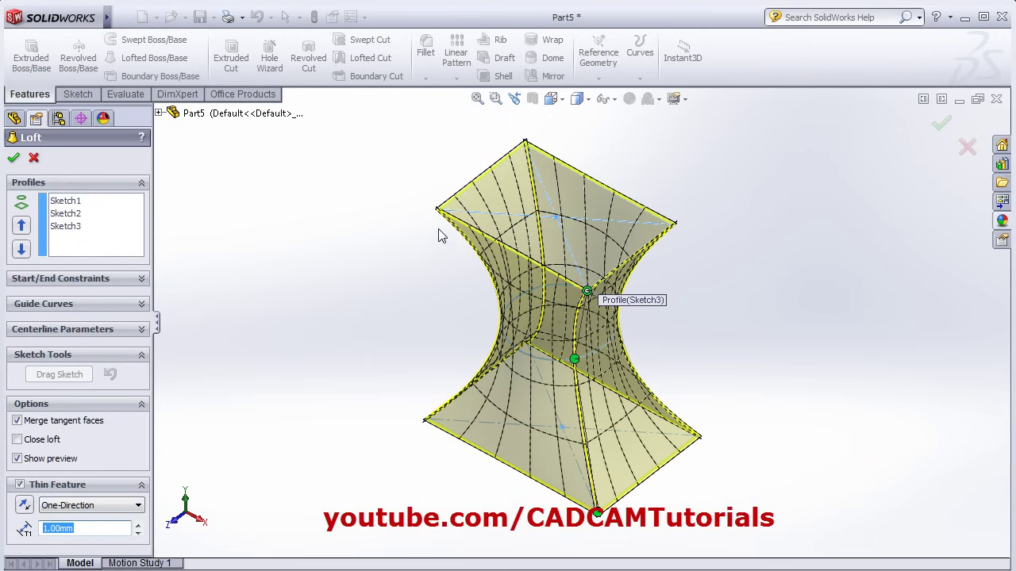
scroll(539, 167, "down", 5)
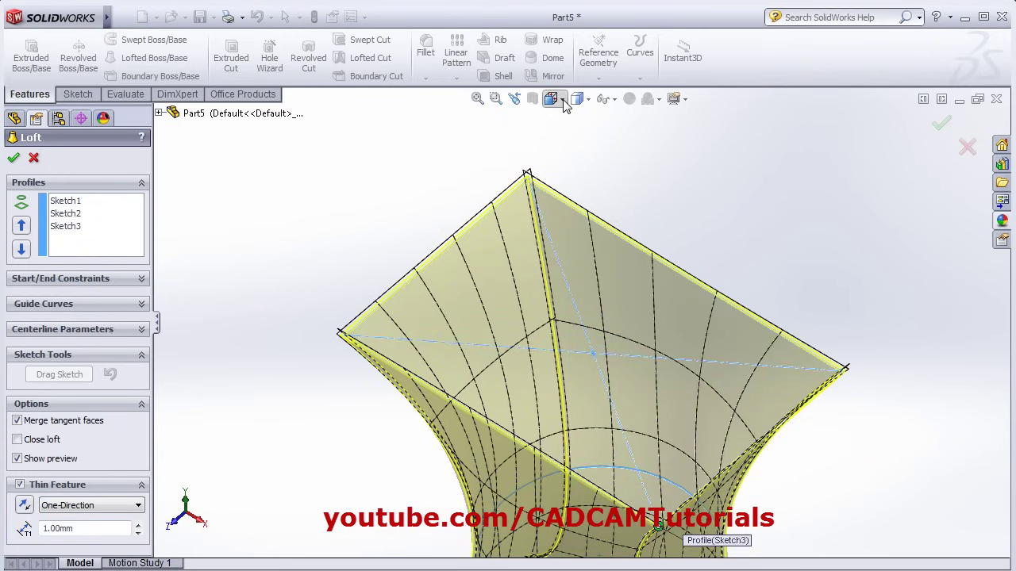
Step: Reverse the thin feature's wall direction, inspect the wall from above and at an angle, and flip the direction back
left_click(563, 101)
left_click(574, 123)
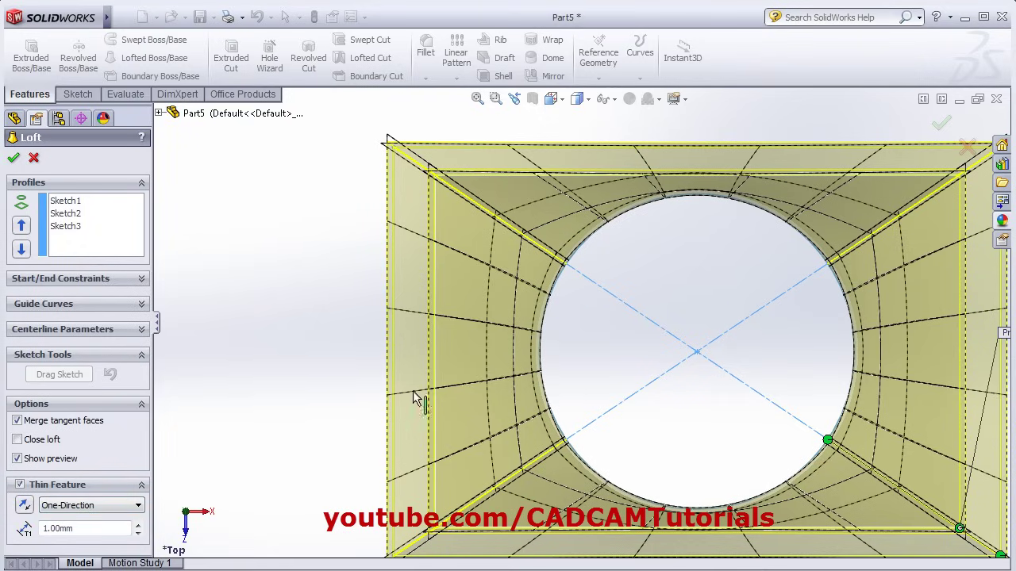
left_click(25, 507)
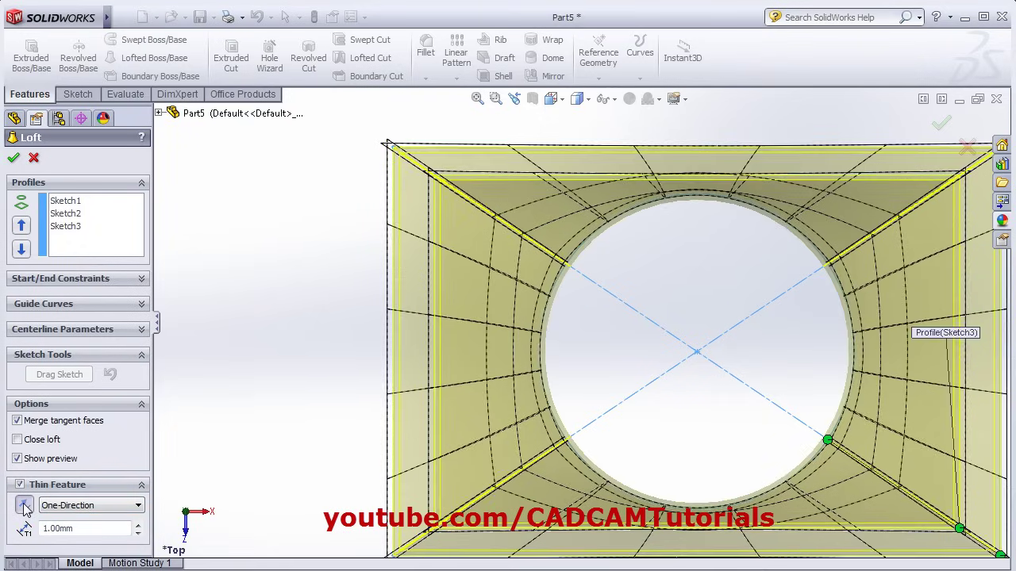
scroll(447, 420, "down", 3)
scroll(525, 417, "up", 3)
middle_click_drag(525, 417, 513, 337)
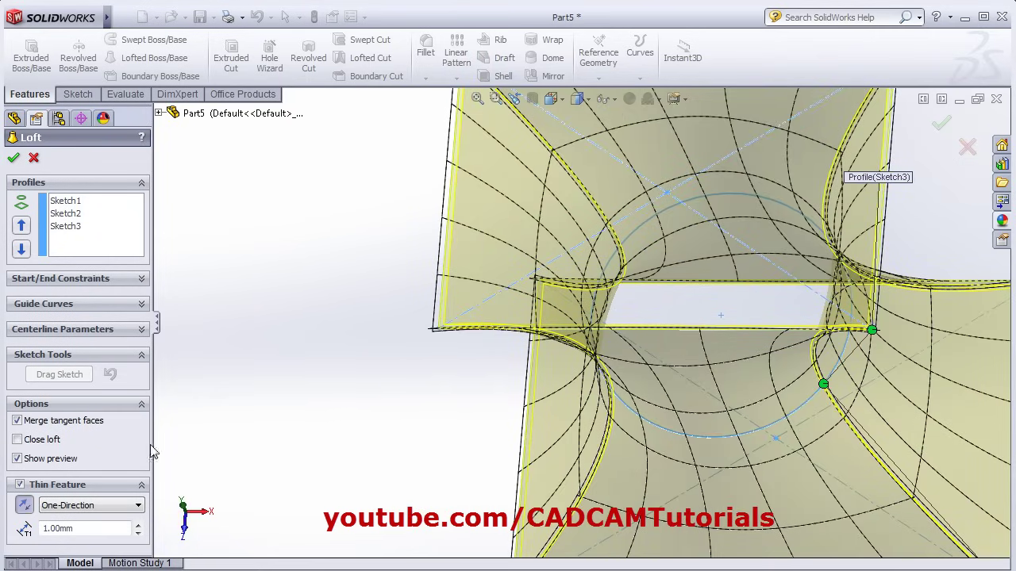
left_click(25, 506)
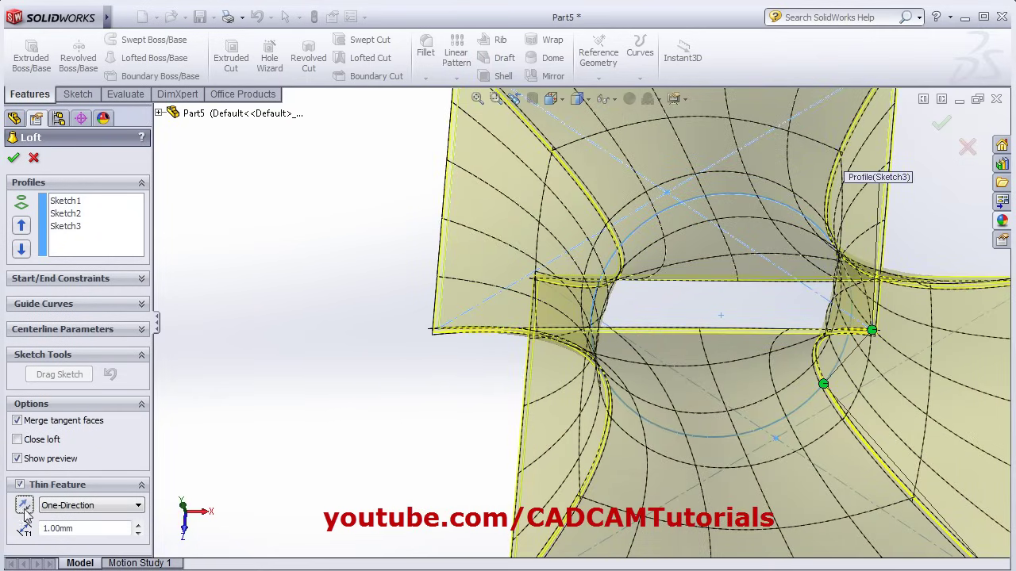
Step: Flip the thin wall direction back and forth, switch the thin feature to Mid-Plane, and inspect the wall at the rectangle's corner
left_click(24, 509)
left_click(25, 509)
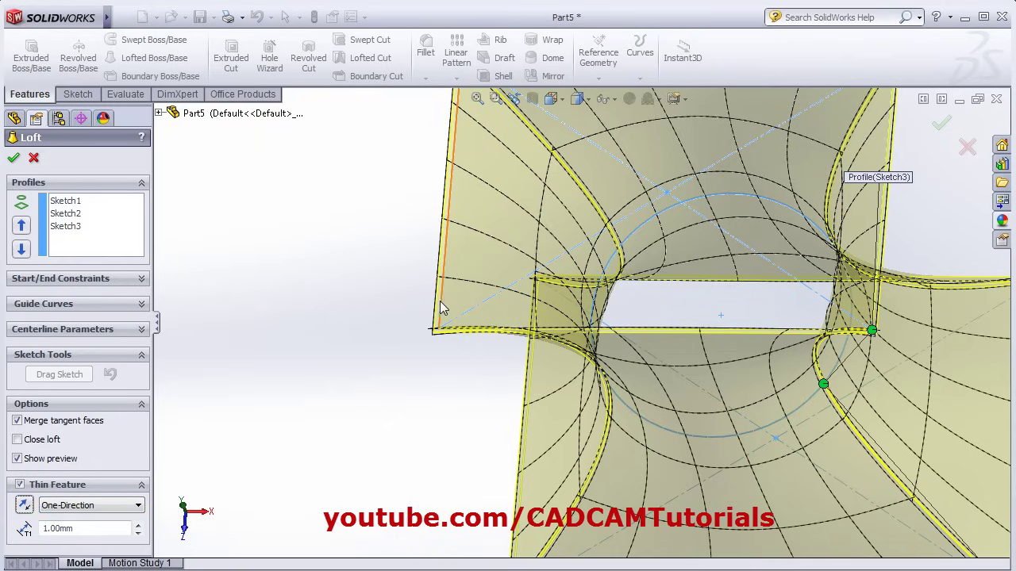
left_click(140, 510)
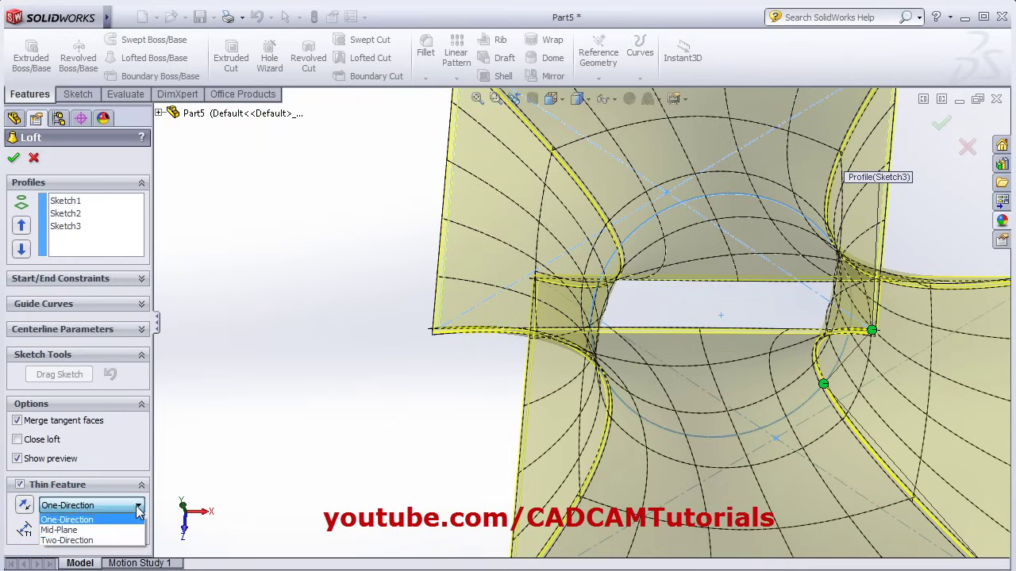
left_click(69, 530)
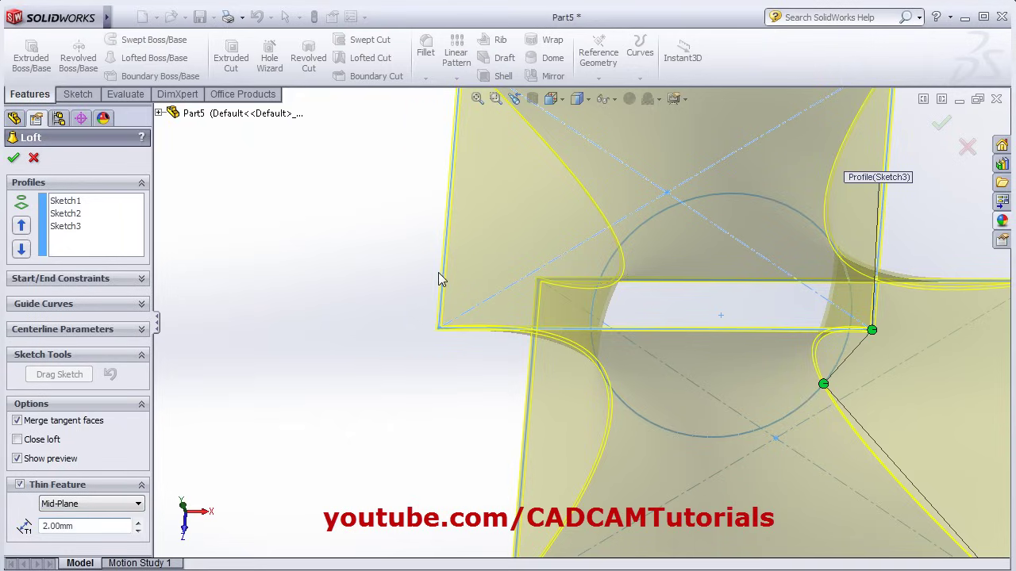
scroll(437, 278, "down", 5)
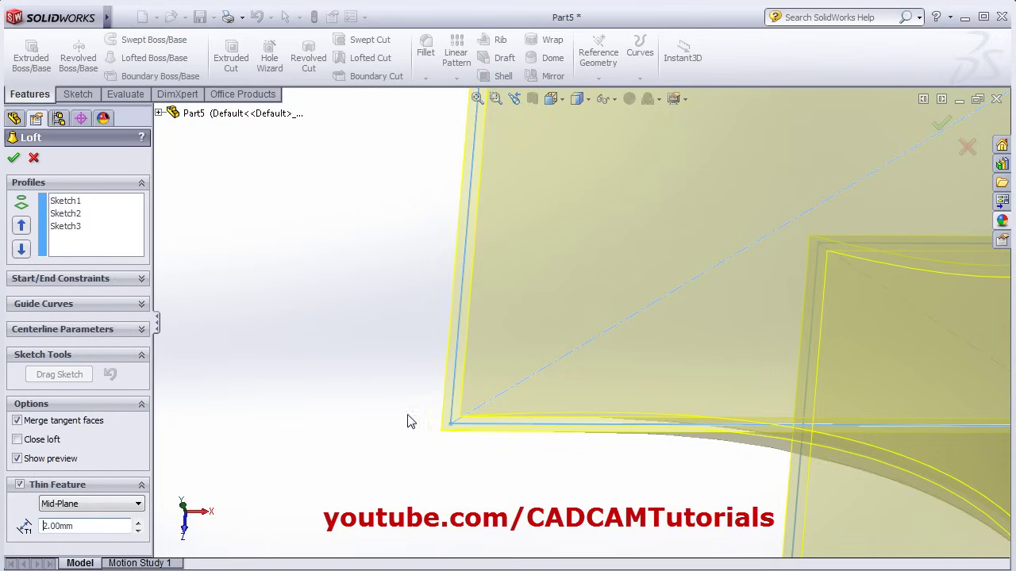
Step: Switch the loft's thin feature to Two-Direction and inspect the wall on both sides of the profile
left_click(133, 508)
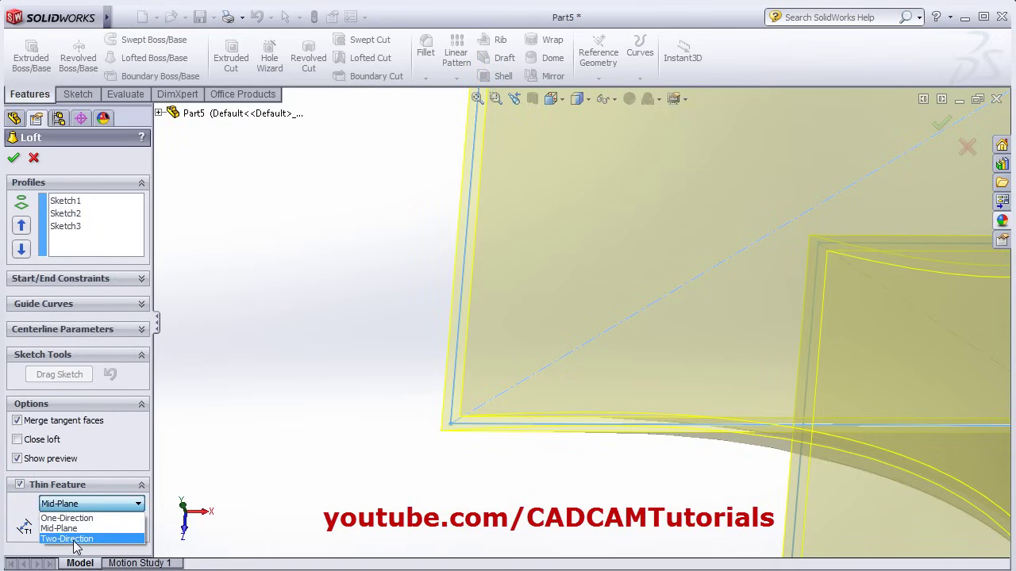
left_click(79, 539)
left_click_drag(145, 454, 146, 458)
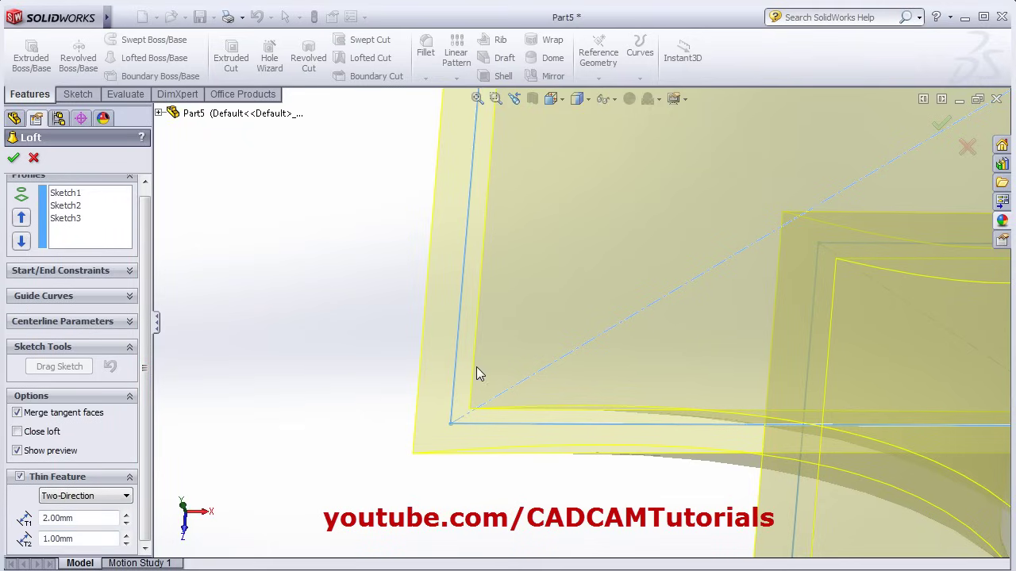
scroll(333, 361, "up", 5)
mouse_move(490, 370)
middle_mouse_down()
mouse_move(521, 346)
mouse_move(491, 348)
mouse_move(497, 378)
mouse_move(500, 360)
middle_mouse_up()
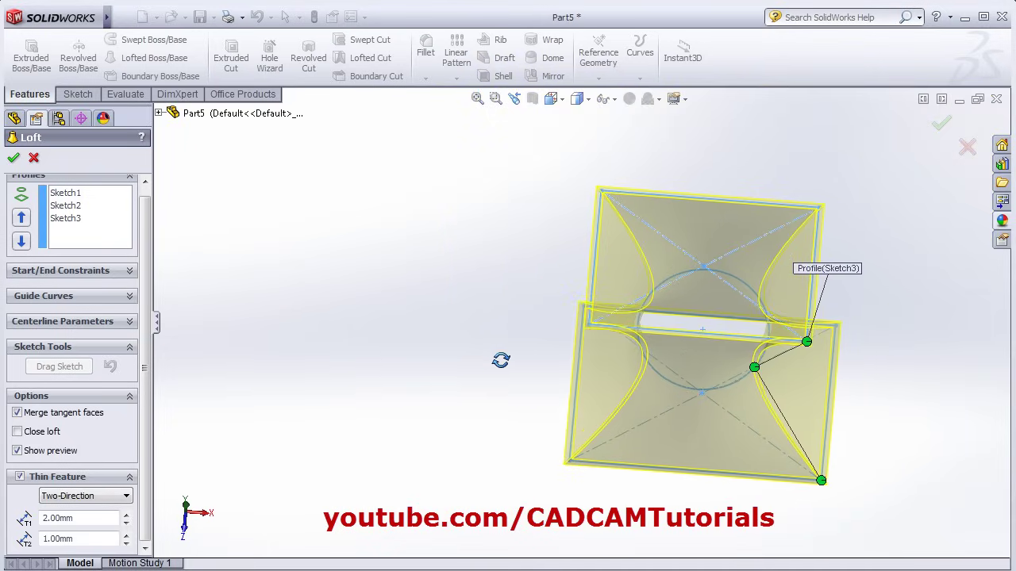
Step: Turn off the thin feature and accept the loft as a solid body, viewing it from the side
left_click(19, 477)
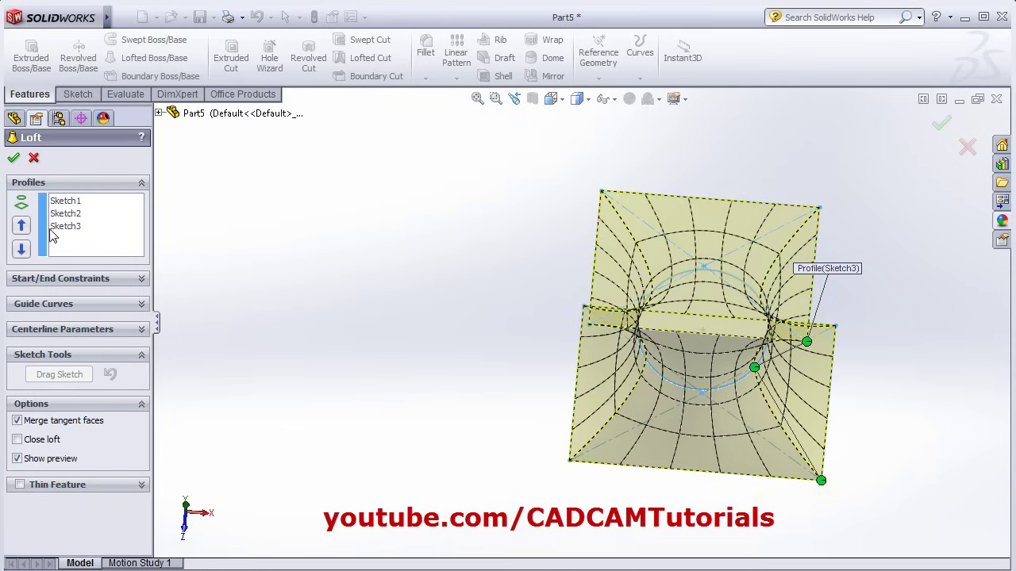
left_click(15, 158)
mouse_move(445, 386)
middle_mouse_down()
mouse_move(391, 283)
mouse_move(372, 294)
mouse_move(424, 299)
mouse_move(537, 361)
mouse_move(561, 401)
mouse_move(429, 395)
middle_mouse_up()
scroll(797, 317, "down", 3)
scroll(561, 307, "up", 1)
Step: Reopen the loft for editing, look at its guide curve and centerline parameter options, and close it
left_click(27, 299)
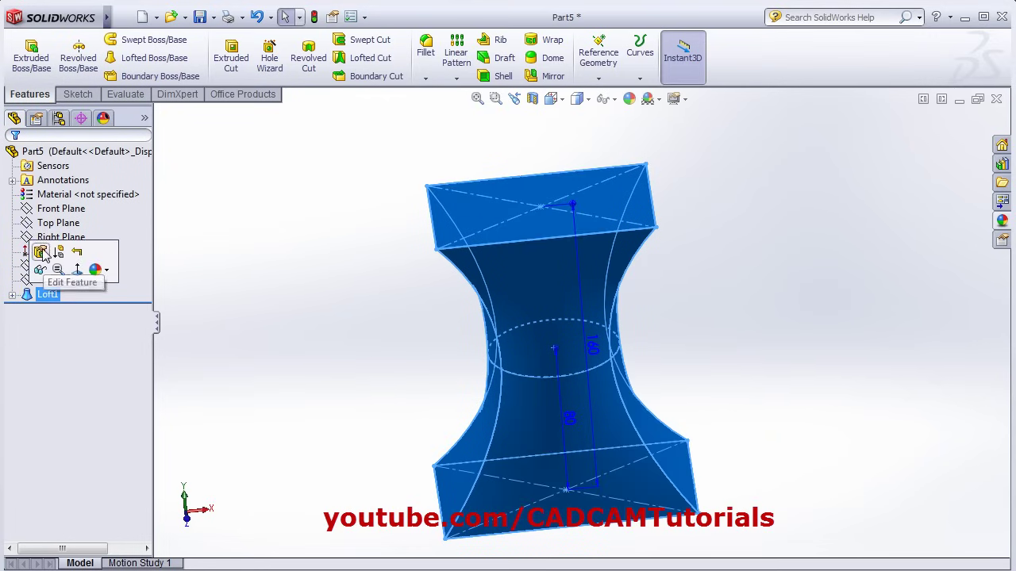
left_click(39, 253)
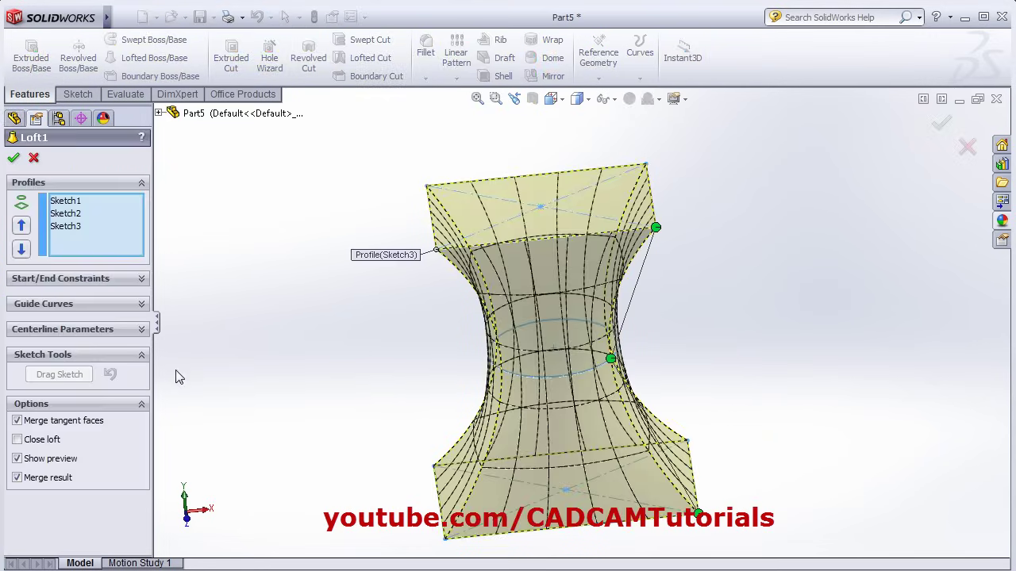
left_click(69, 306)
left_click(93, 447)
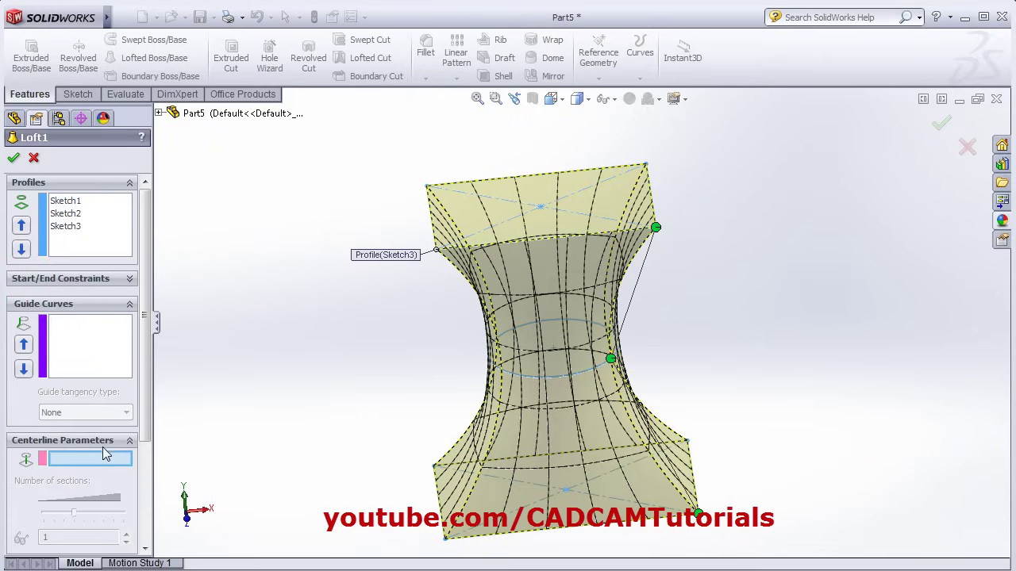
left_click(135, 439)
left_click(138, 307)
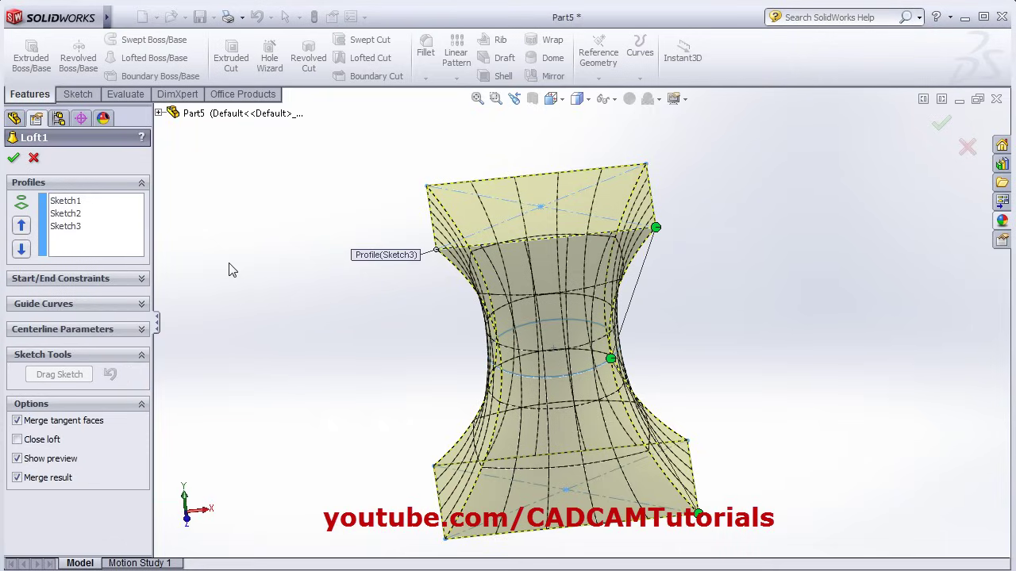
left_click(942, 123)
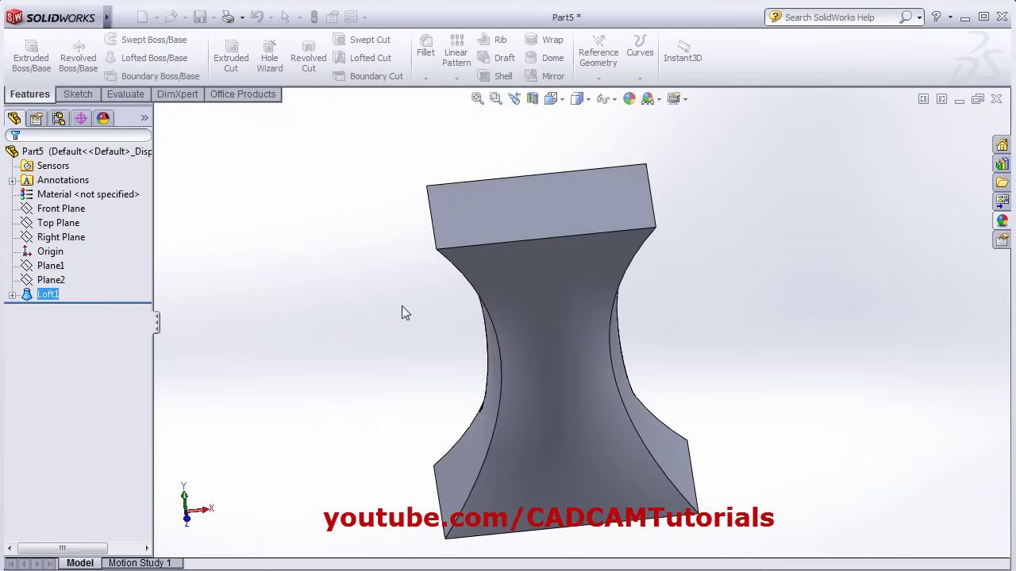
Step: Create a new part and start a sketch on the Right Plane
left_click(142, 17)
left_click(518, 432)
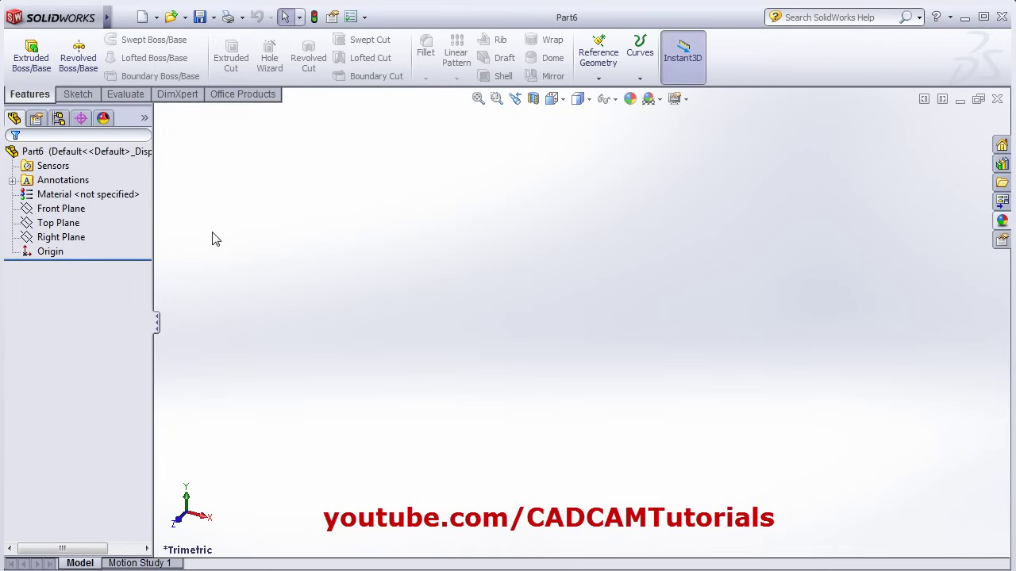
left_click(78, 95)
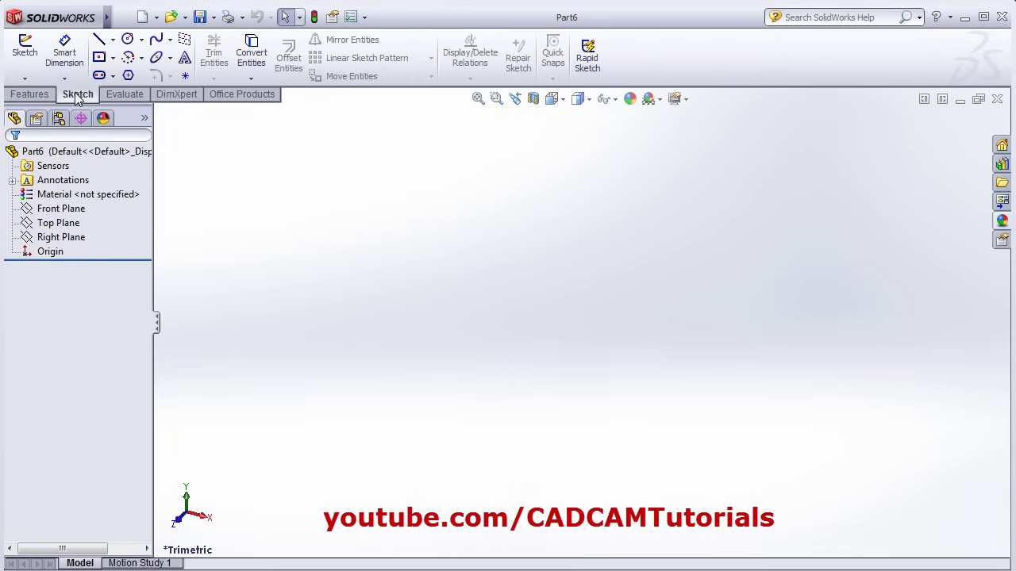
left_click(26, 66)
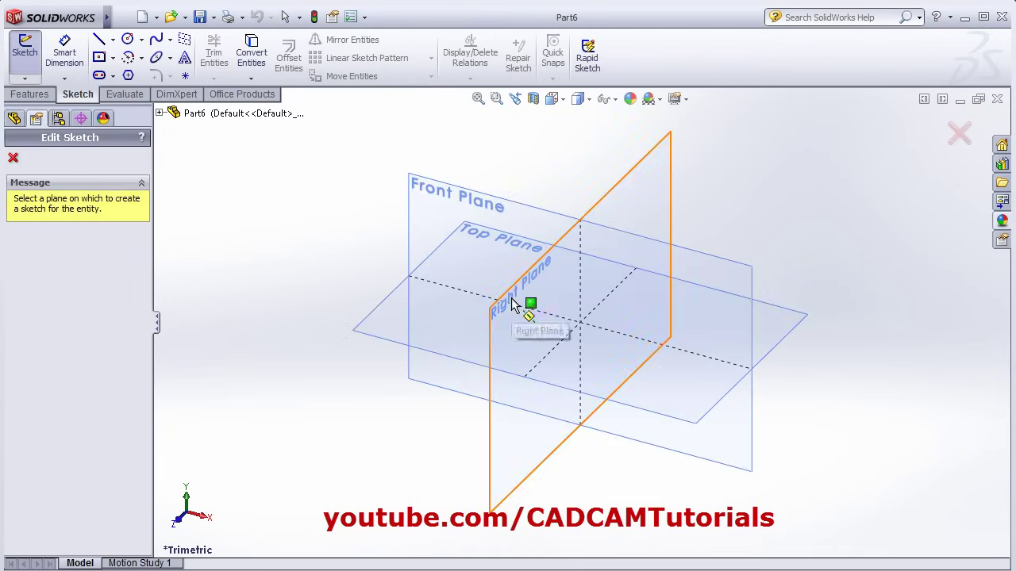
left_click(493, 306)
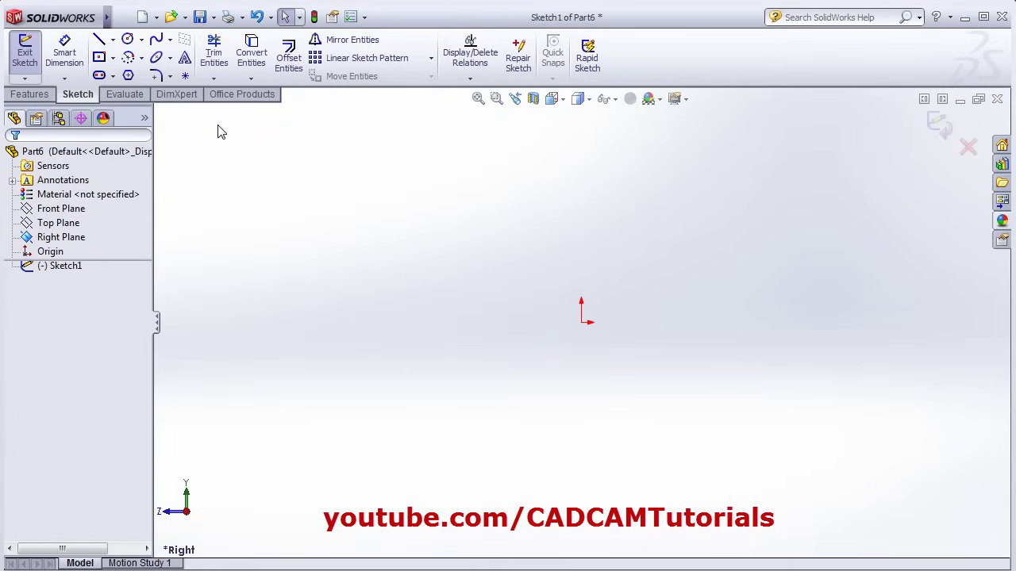
Step: Sketch a vertical line about 68 mm up from the origin and a longer horizontal line from its upper end
left_click(99, 39)
left_click(581, 322)
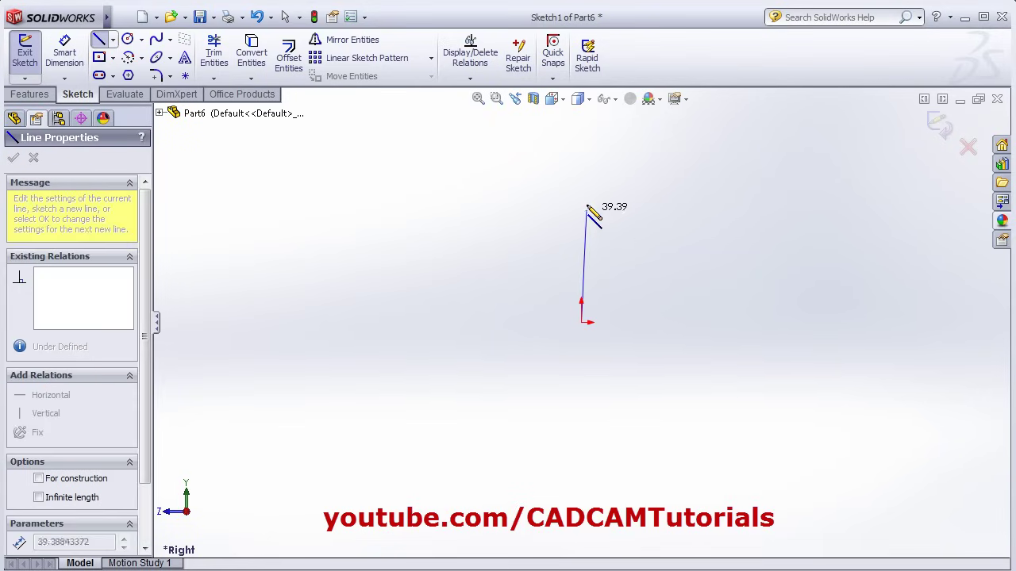
left_click(580, 129)
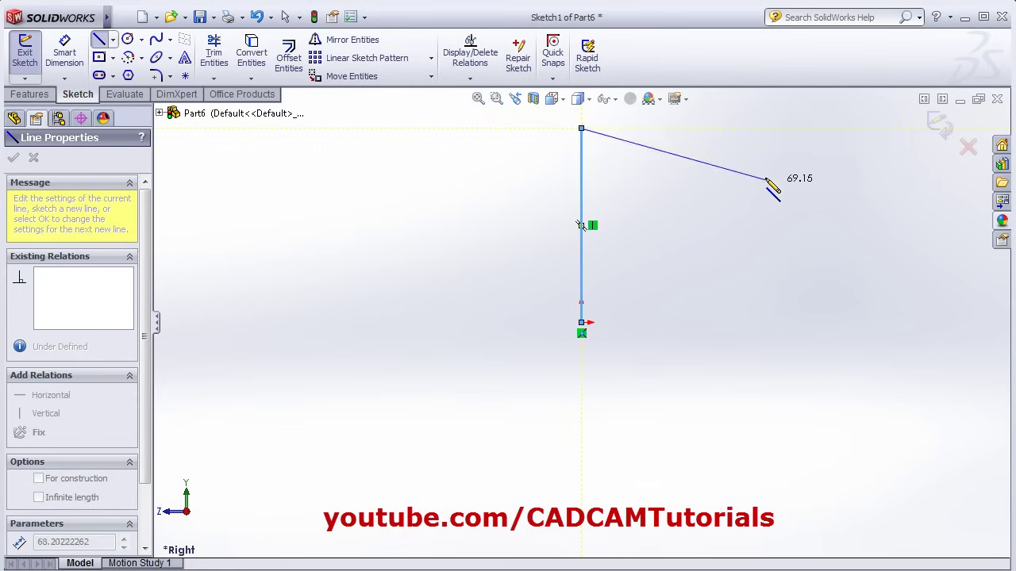
scroll(698, 249, "down", 3)
mouse_move(624, 277)
middle_mouse_down("ctrl")
mouse_move(449, 370)
mouse_move(432, 398)
middle_mouse_up("ctrl")
left_click(666, 357)
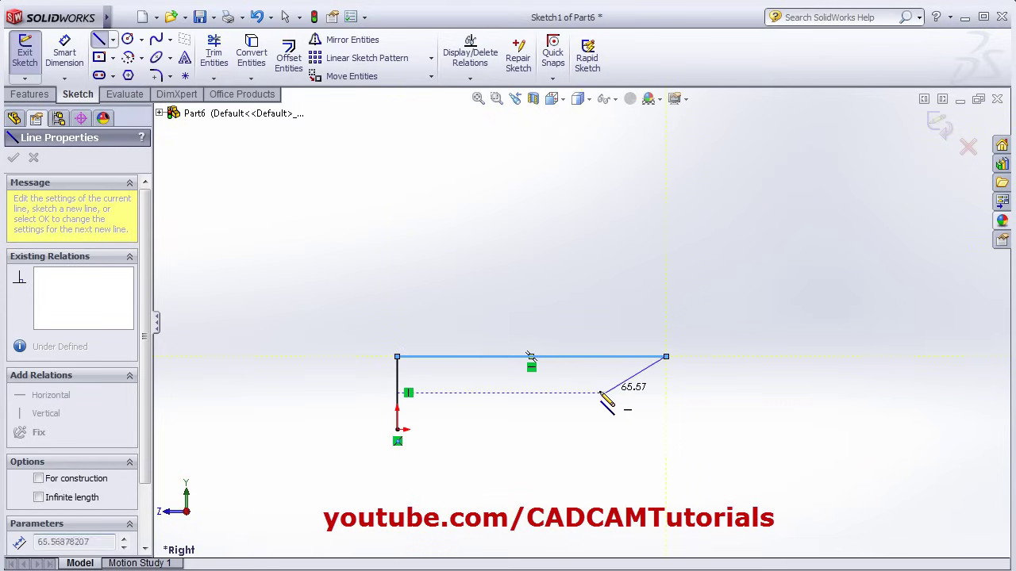
right_click(591, 392)
left_click(630, 159)
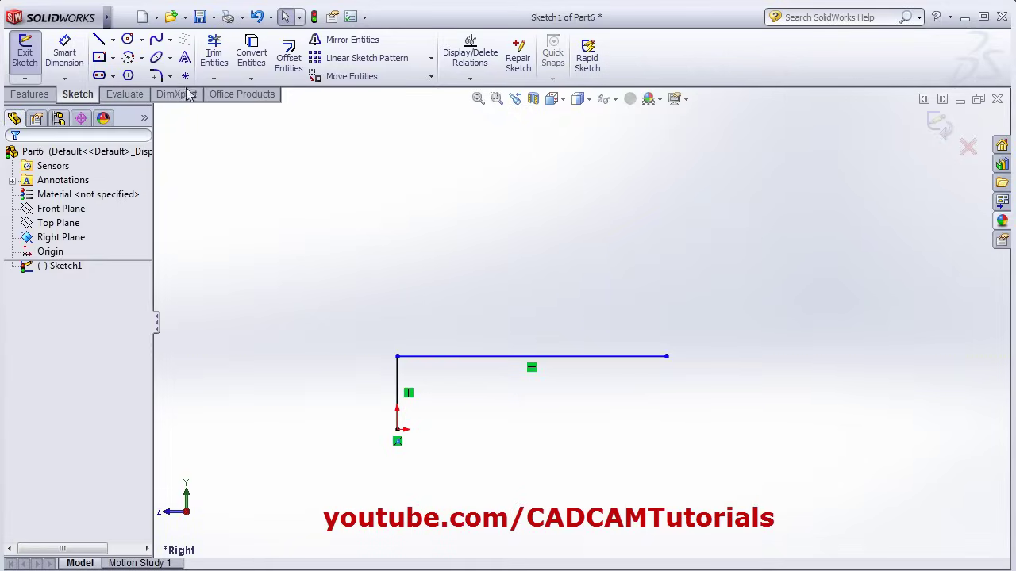
Step: Round the corner between the vertical and horizontal lines with a 50 mm sketch fillet
scroll(447, 458, "down", 3)
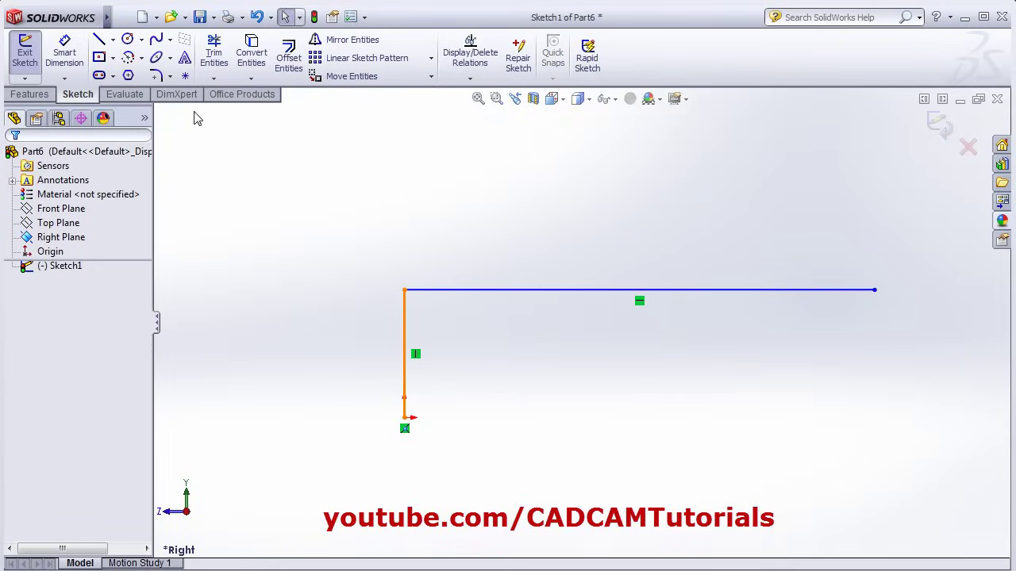
left_click(157, 75)
left_click(405, 354)
left_click(450, 299)
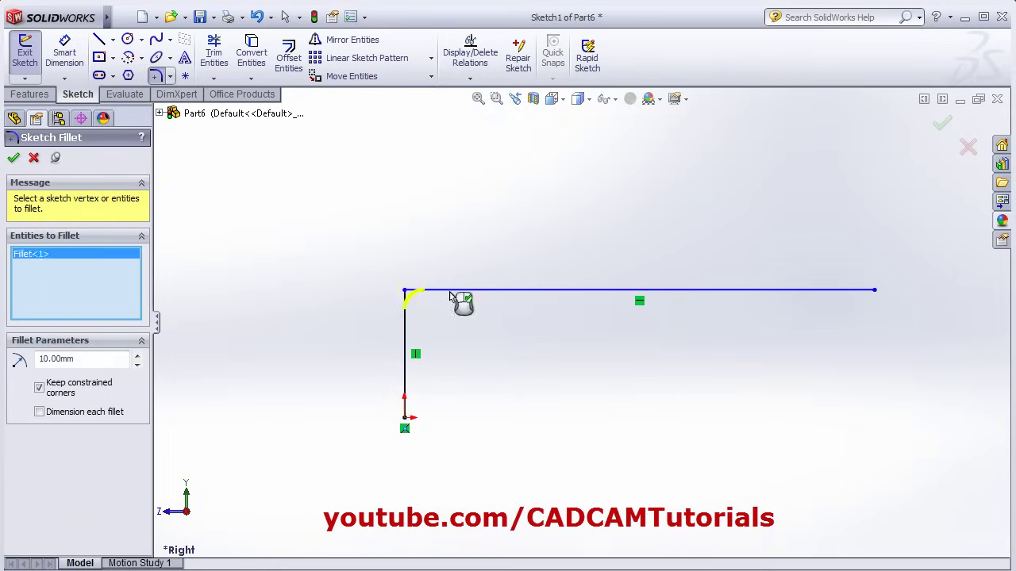
left_click_drag(89, 359, 15, 359)
type("50")
key("Return")
scroll(472, 465, "up", 1)
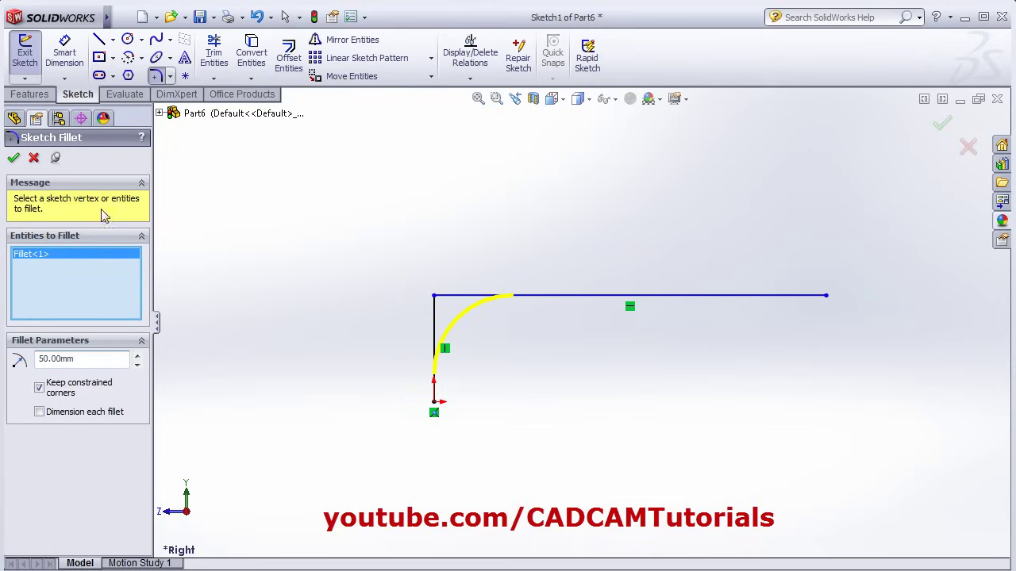
left_click(14, 158)
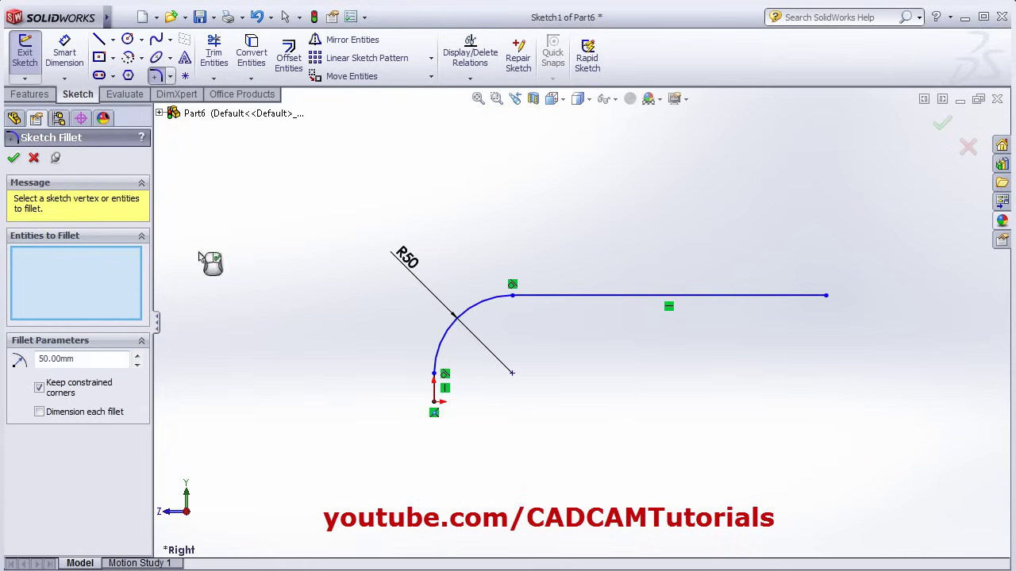
scroll(468, 390, "up", 1)
scroll(492, 393, "down", 1)
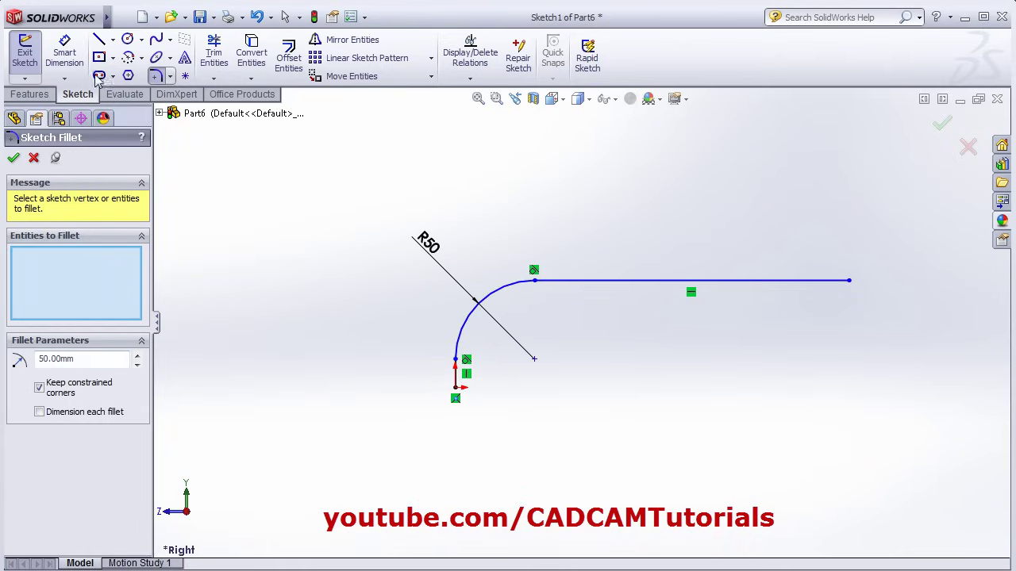
Step: Dimension the short vertical line to 30 mm and exit the sketch
left_click(64, 54)
left_click(455, 378)
left_click(386, 381)
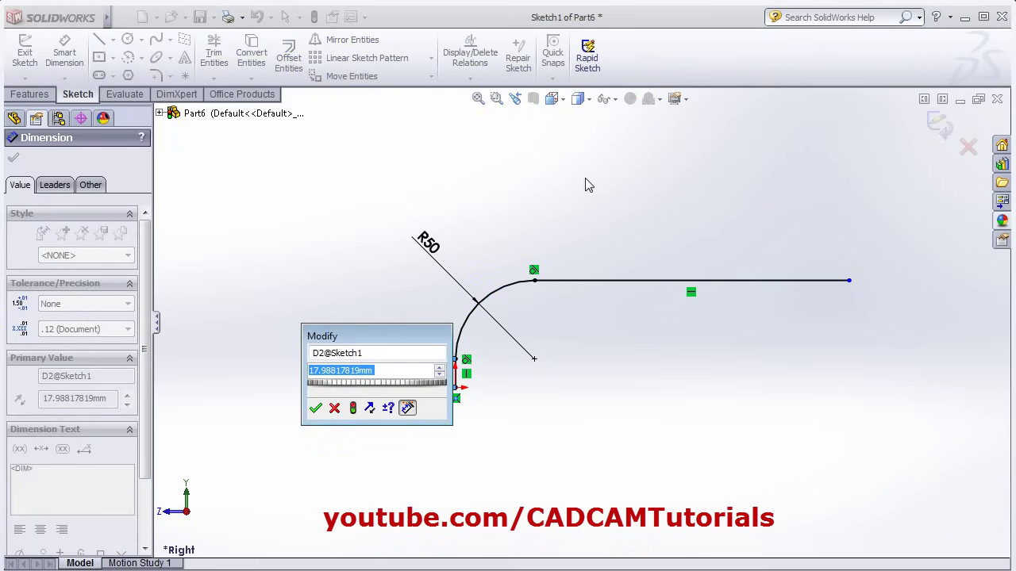
type("30")
key("Return")
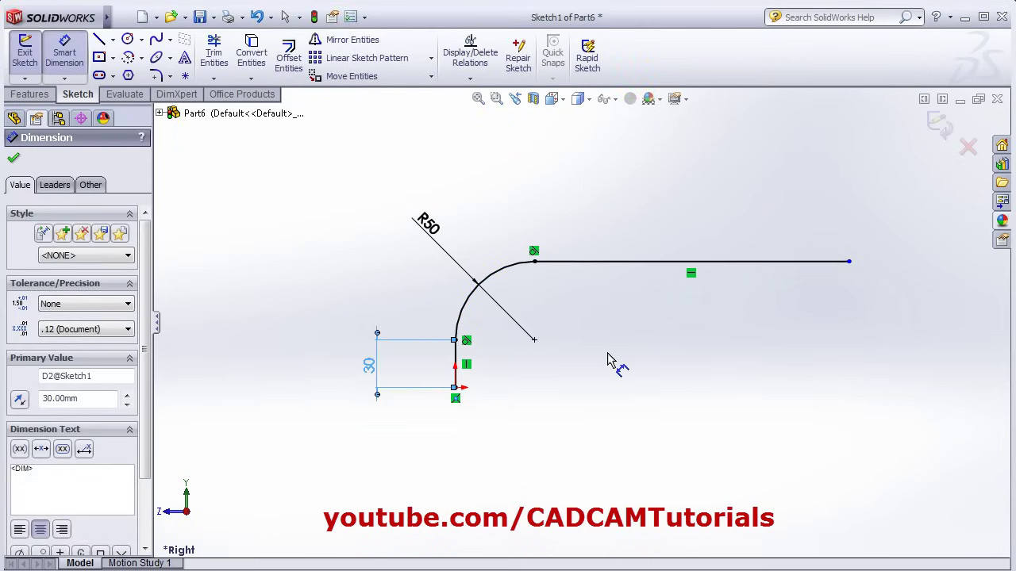
left_click(558, 339)
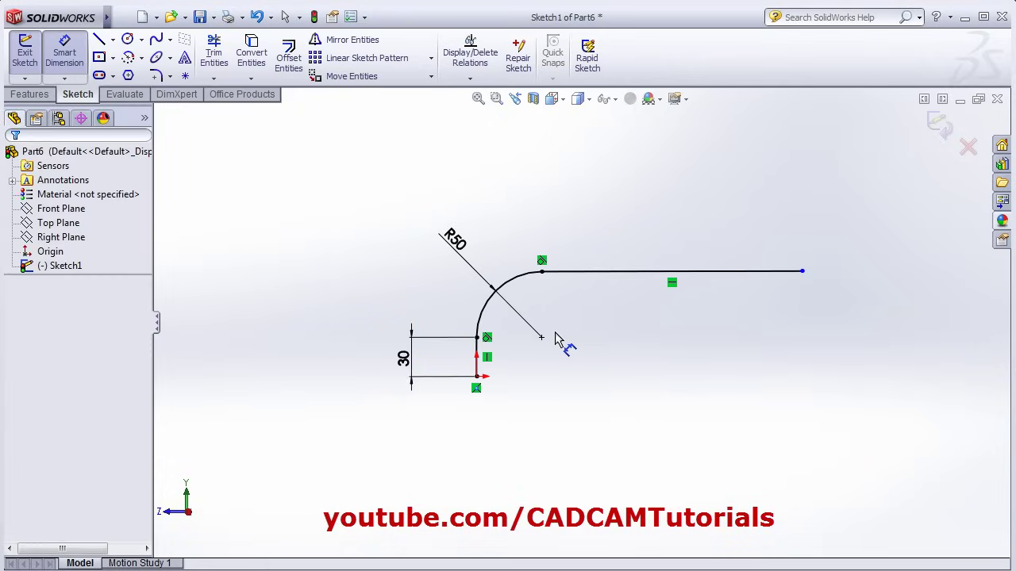
left_click(941, 127)
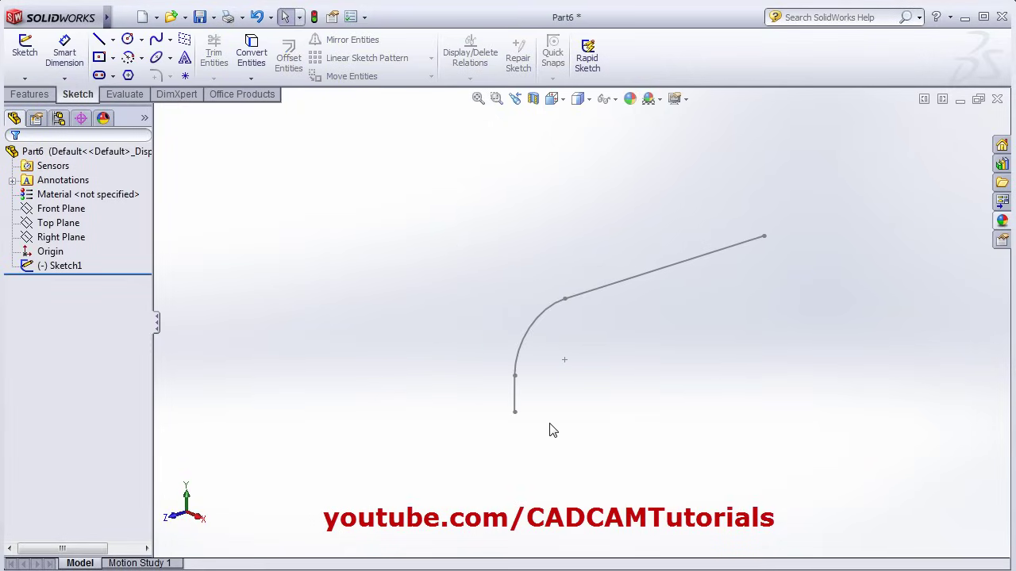
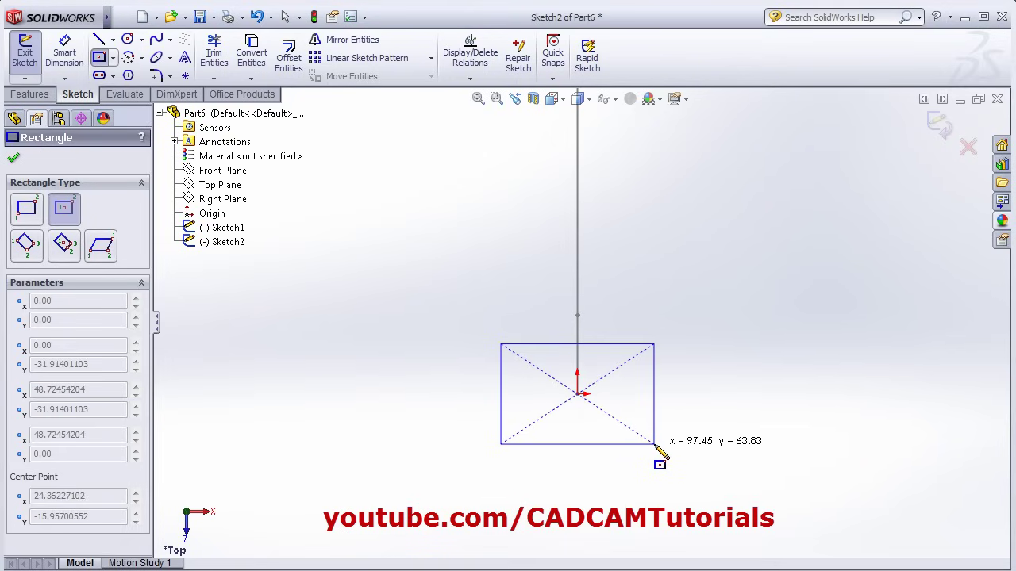
Step: Finish the center rectangle around the origin on the Top Plane at about 95 by 63 mm, and exit the sketch
left_click(653, 443)
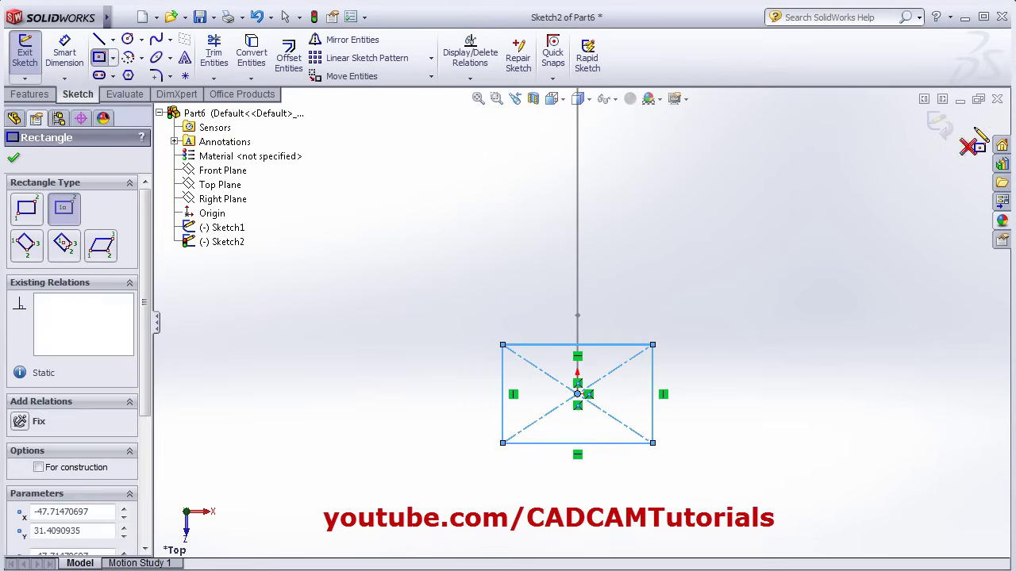
left_click(938, 126)
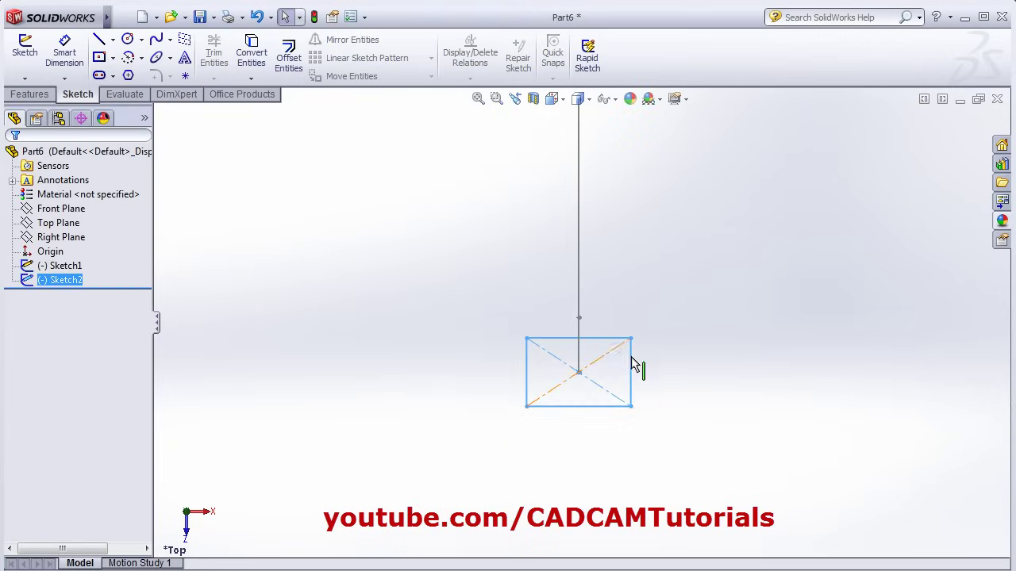
mouse_move(635, 362)
middle_mouse_down()
mouse_move(560, 247)
mouse_move(574, 279)
mouse_move(638, 307)
mouse_move(738, 275)
mouse_move(723, 298)
middle_mouse_up()
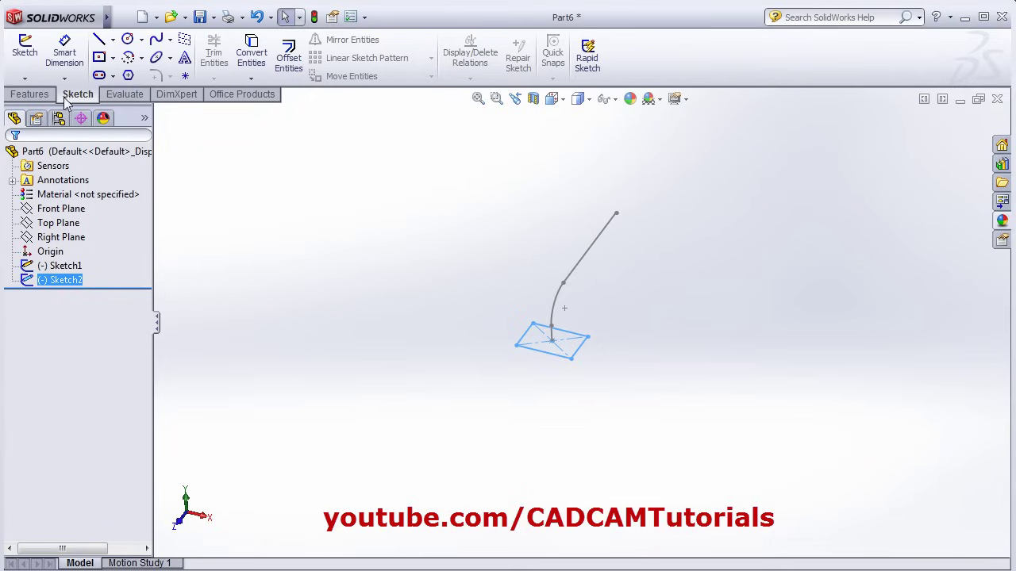
Step: Create a reference plane perpendicular to the path's long straight line and coincident with its free endpoint
left_click(29, 93)
left_click(598, 80)
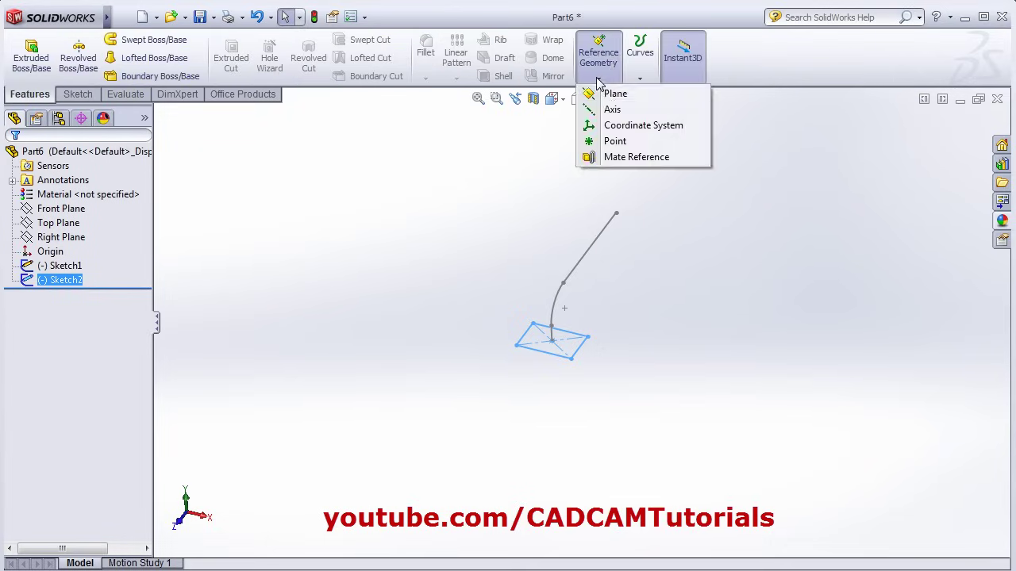
left_click(609, 94)
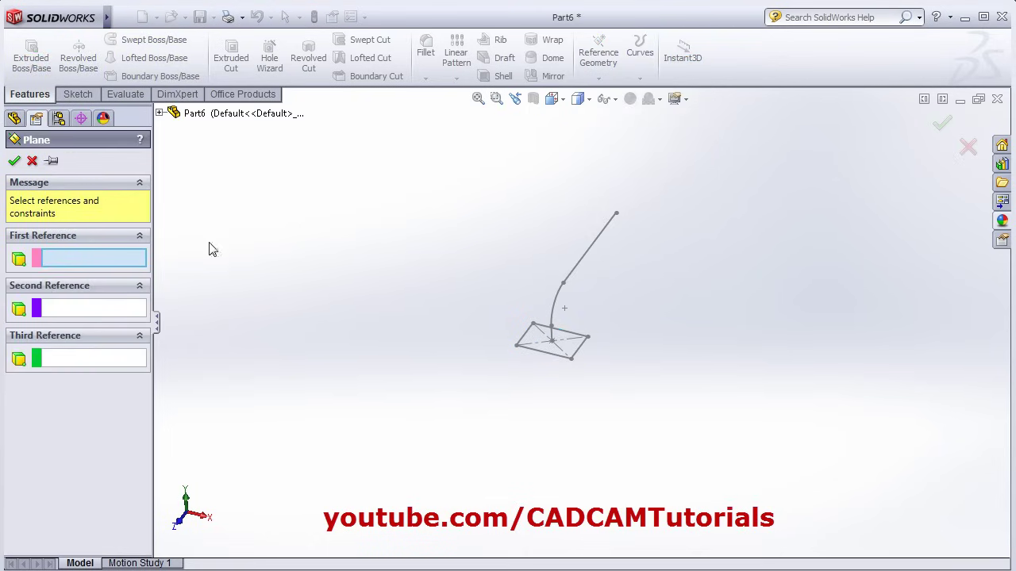
left_click(588, 256)
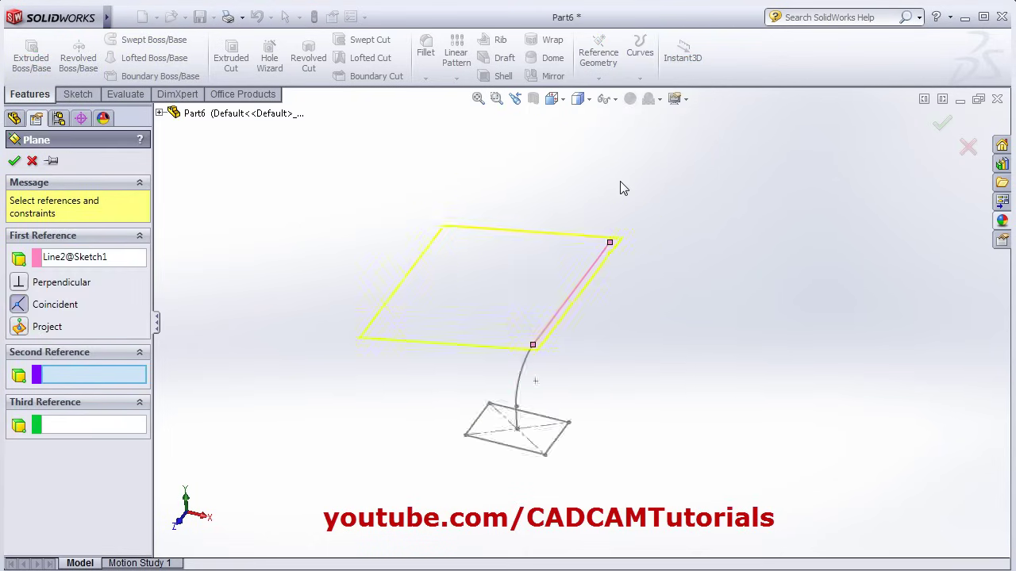
scroll(599, 297, "down", 2)
left_click(600, 287)
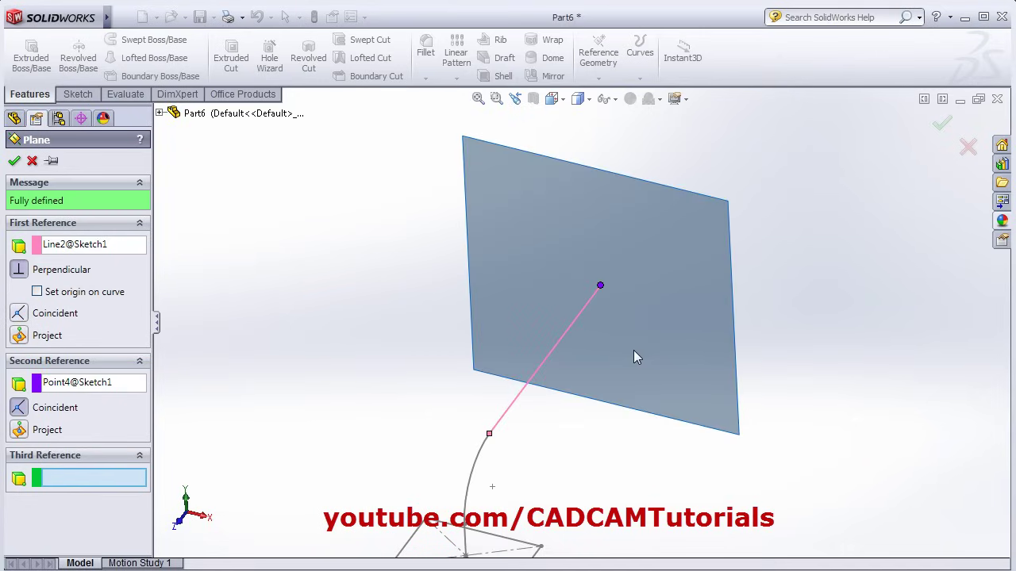
scroll(630, 353, "up", 3)
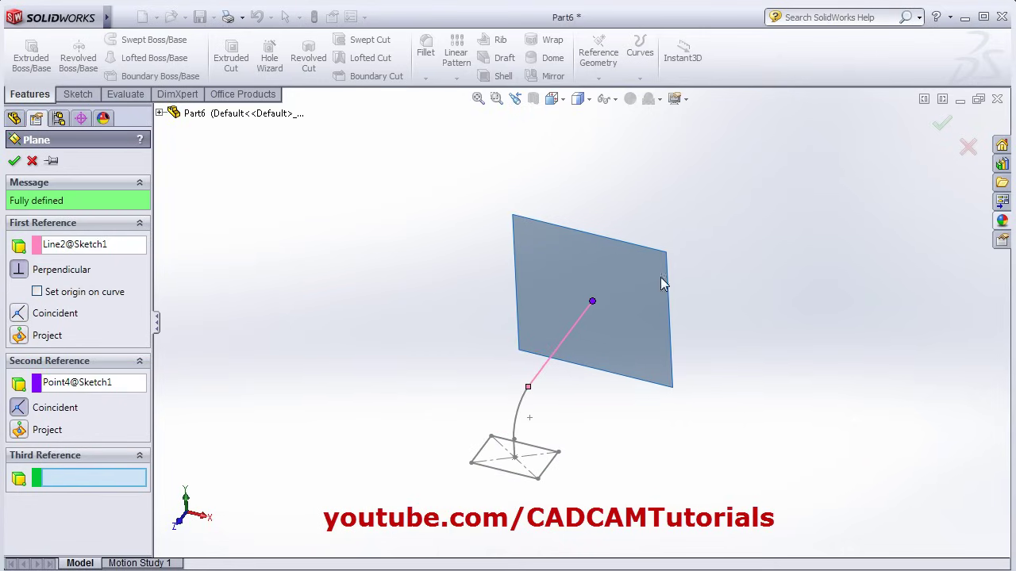
left_click(942, 123)
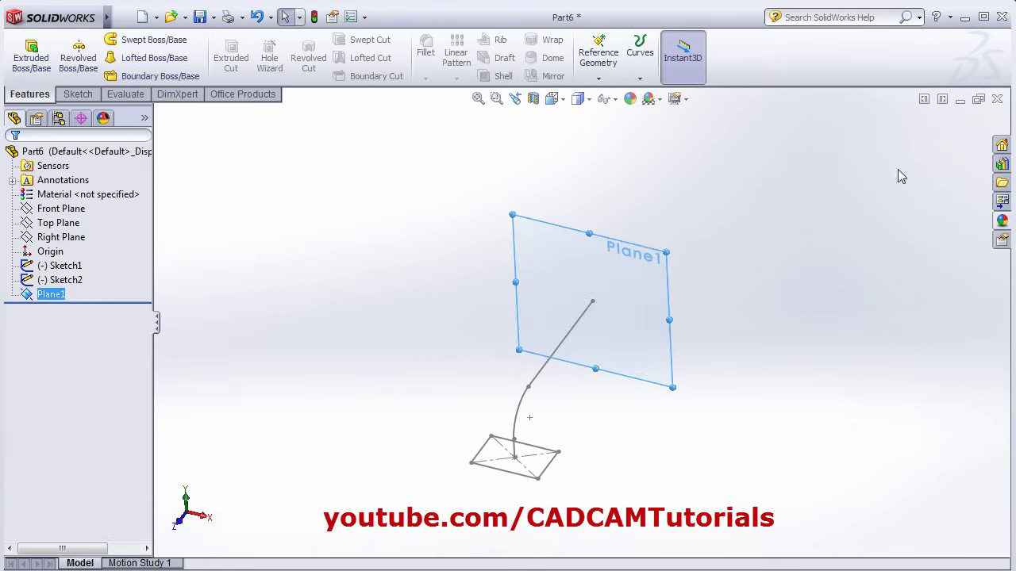
Step: Sketch a center rectangle about 58 by 28 mm around the path's endpoint on the new reference plane, and exit the sketch
left_click(78, 94)
left_click(25, 49)
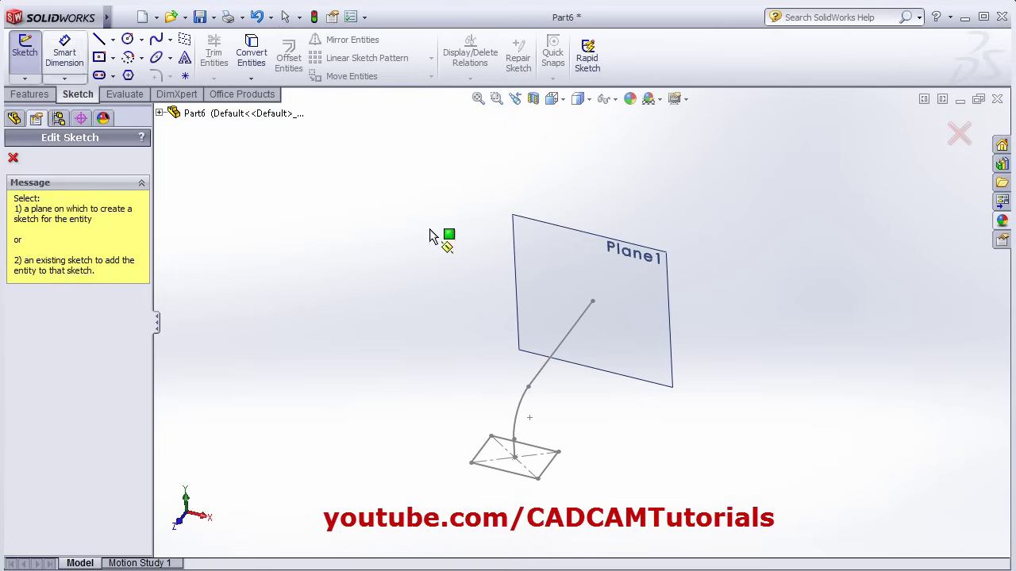
left_click(654, 355)
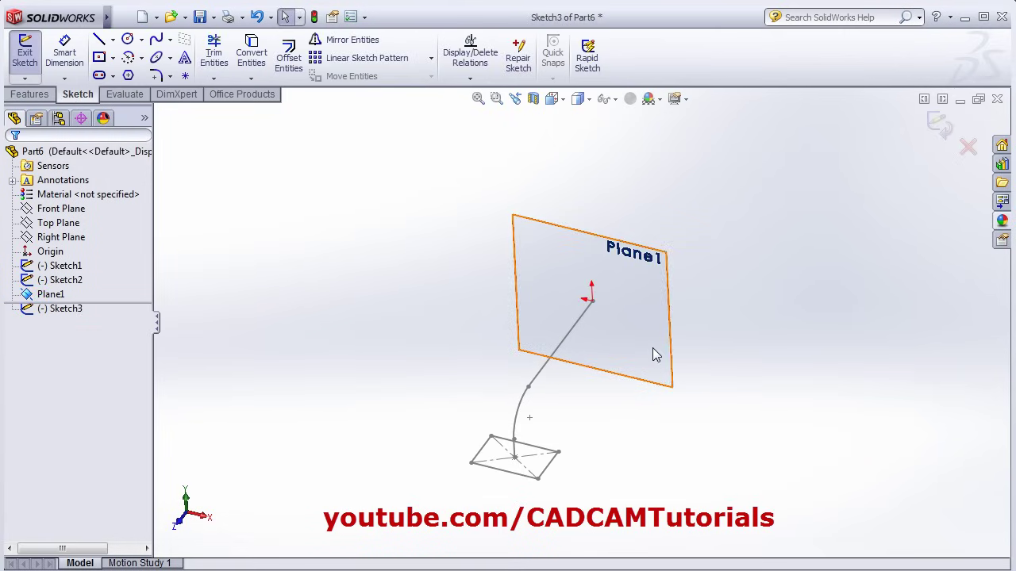
left_click(562, 99)
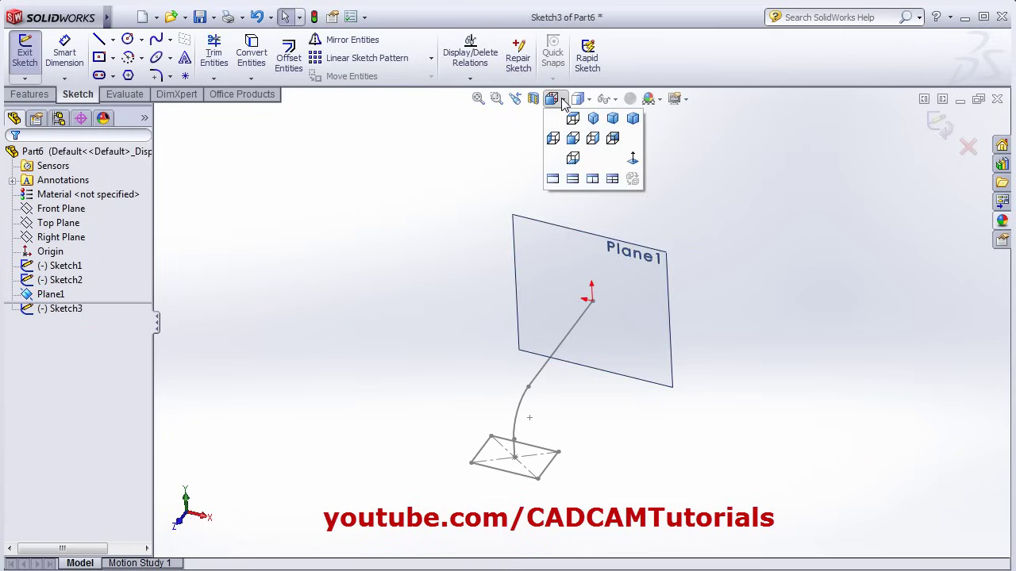
left_click(633, 161)
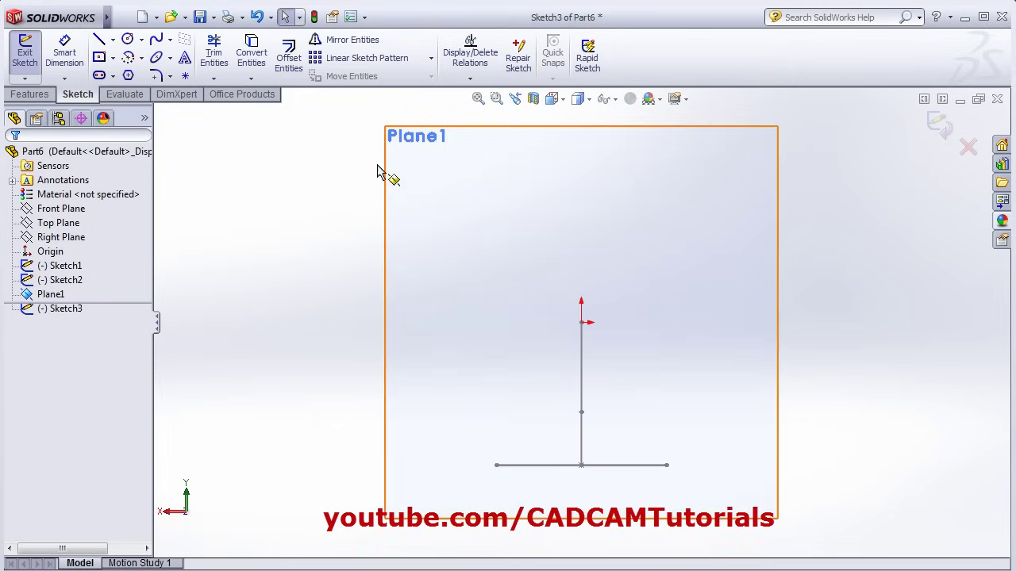
left_click(99, 57)
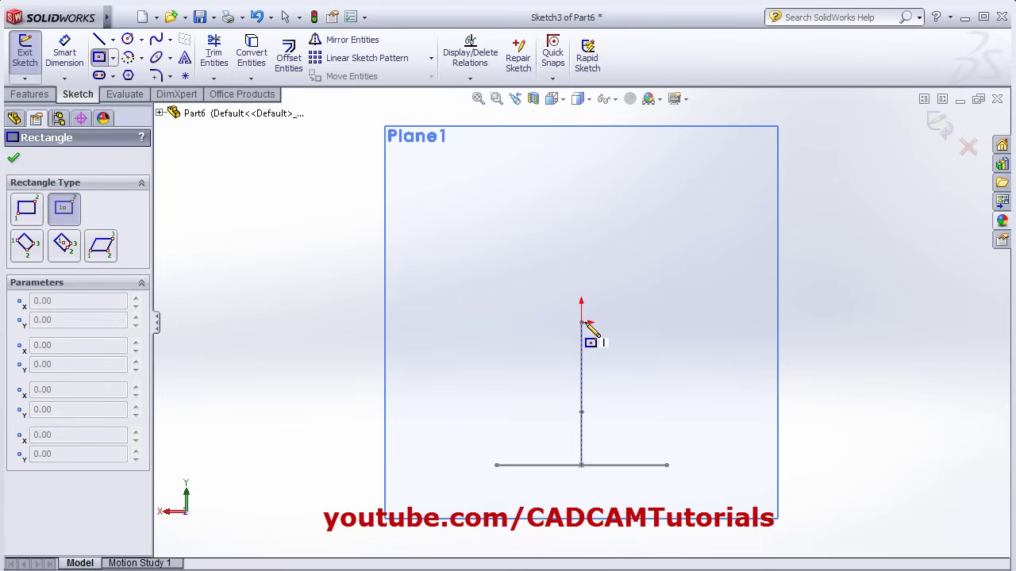
left_click(584, 323)
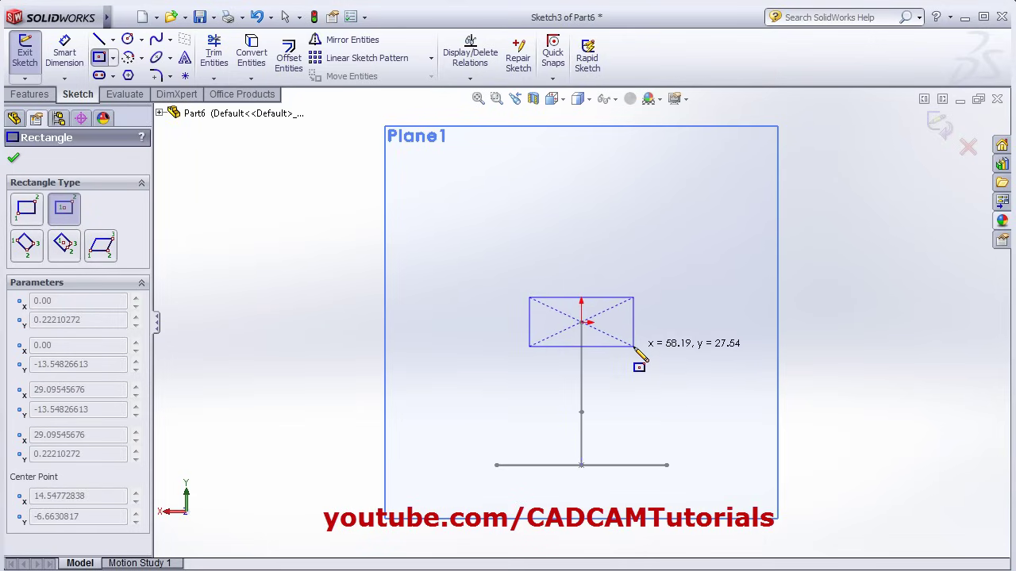
left_click(634, 347)
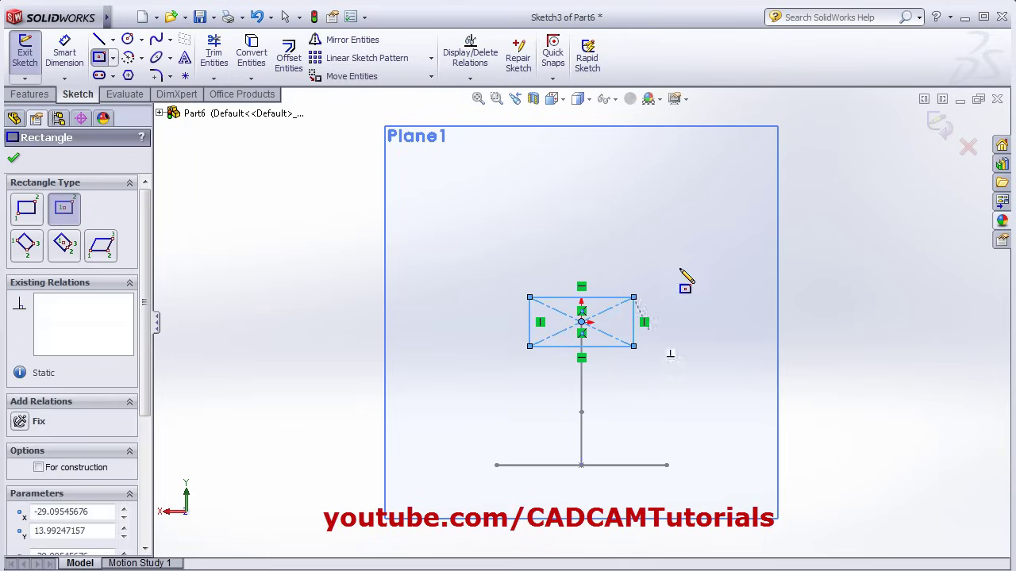
left_click(942, 125)
left_click(942, 124)
Step: Hide the reference plane at the path's free end
mouse_move(482, 288)
middle_mouse_down()
mouse_move(548, 288)
mouse_move(519, 243)
mouse_move(499, 249)
middle_mouse_up()
left_click(50, 294)
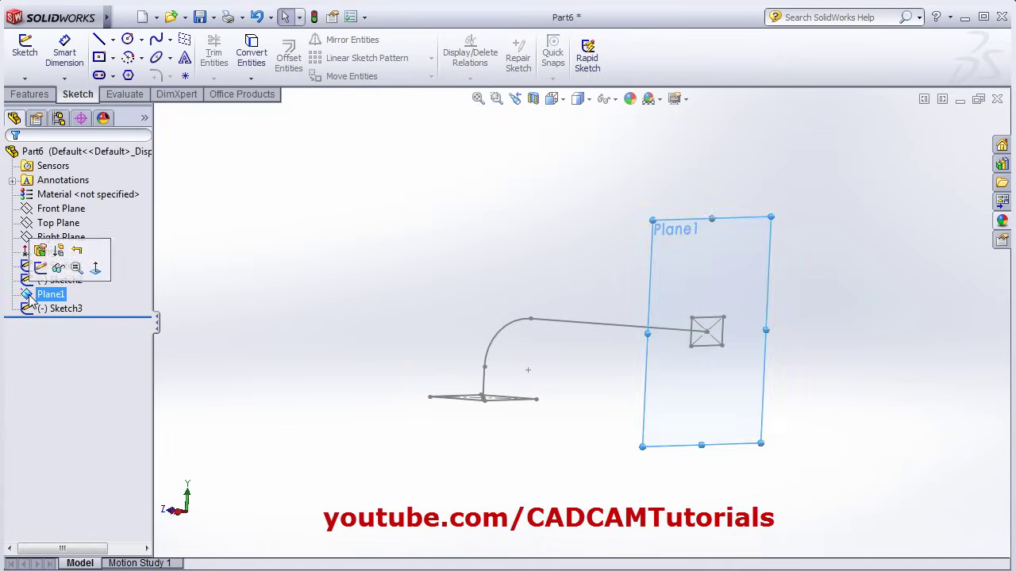
left_click(65, 266)
left_click(578, 416)
mouse_move(536, 388)
middle_mouse_down()
mouse_move(574, 392)
mouse_move(616, 431)
mouse_move(580, 421)
mouse_move(704, 393)
middle_mouse_up()
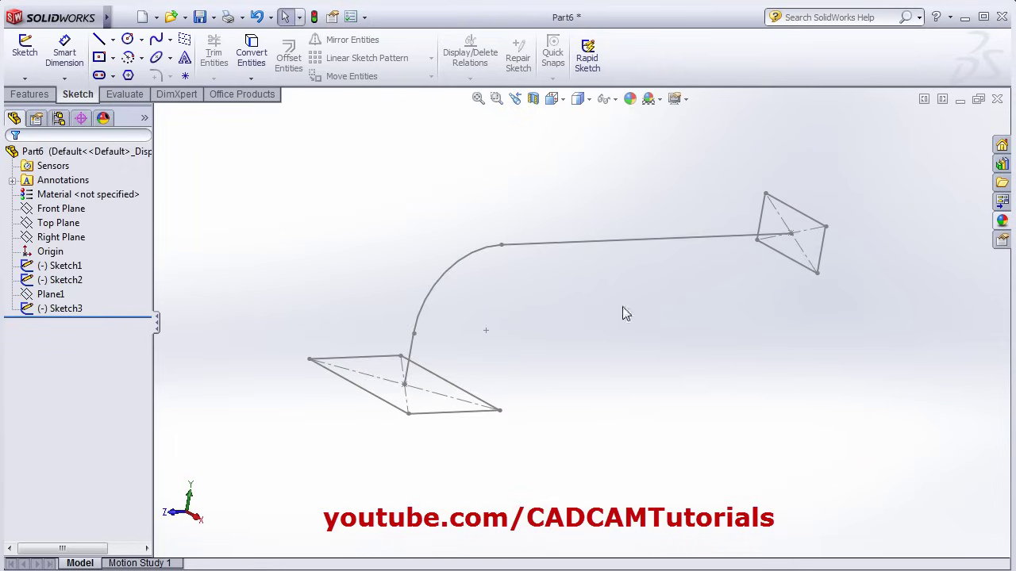
mouse_move(623, 314)
middle_mouse_down()
mouse_move(628, 288)
mouse_move(412, 332)
middle_mouse_up()
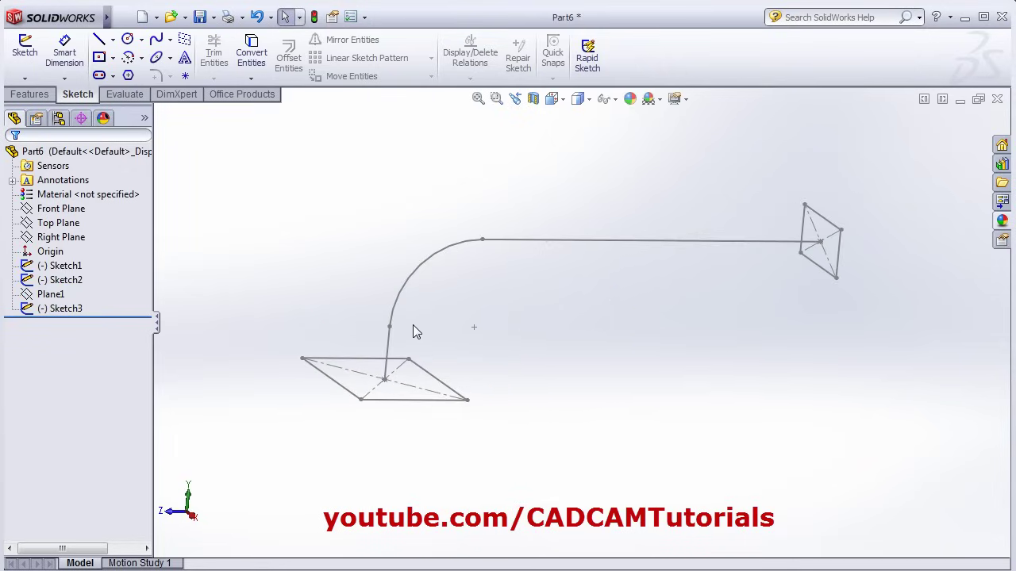
left_click(646, 247)
left_click(608, 320)
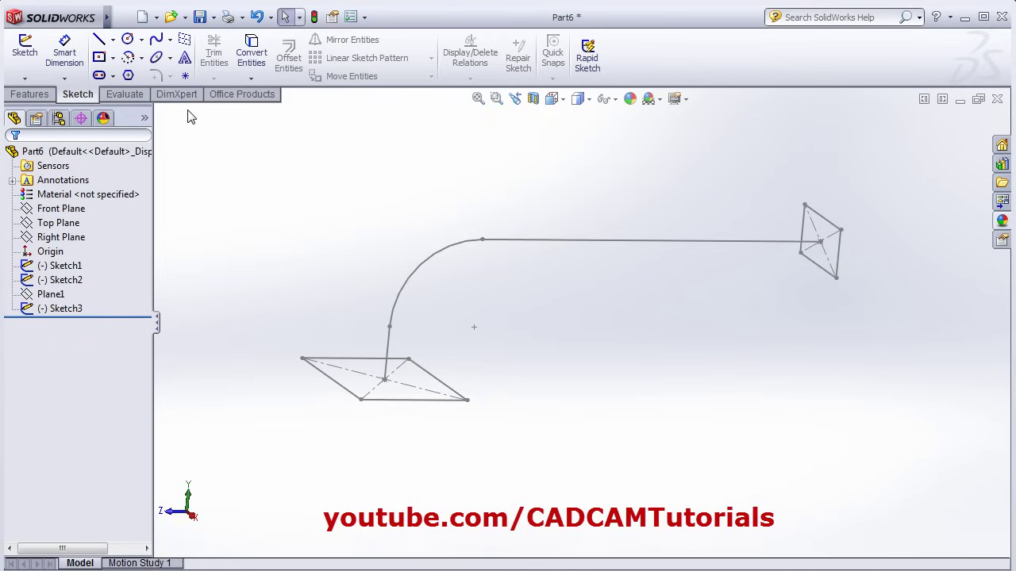
Step: Start a Lofted Boss/Base with the base rectangle and the rectangle at the path's end as profiles
left_click(28, 94)
left_click(157, 64)
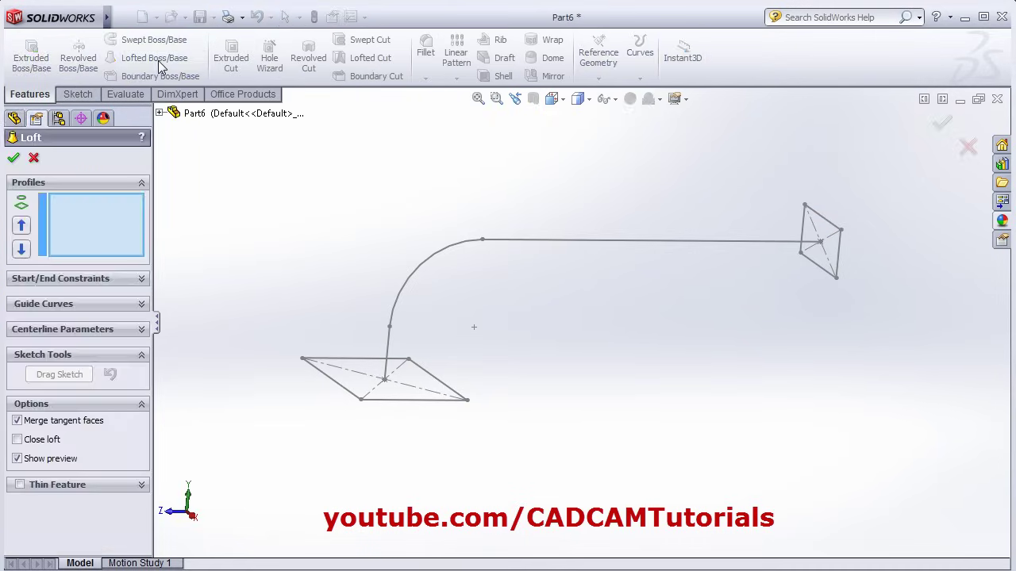
left_click(395, 402)
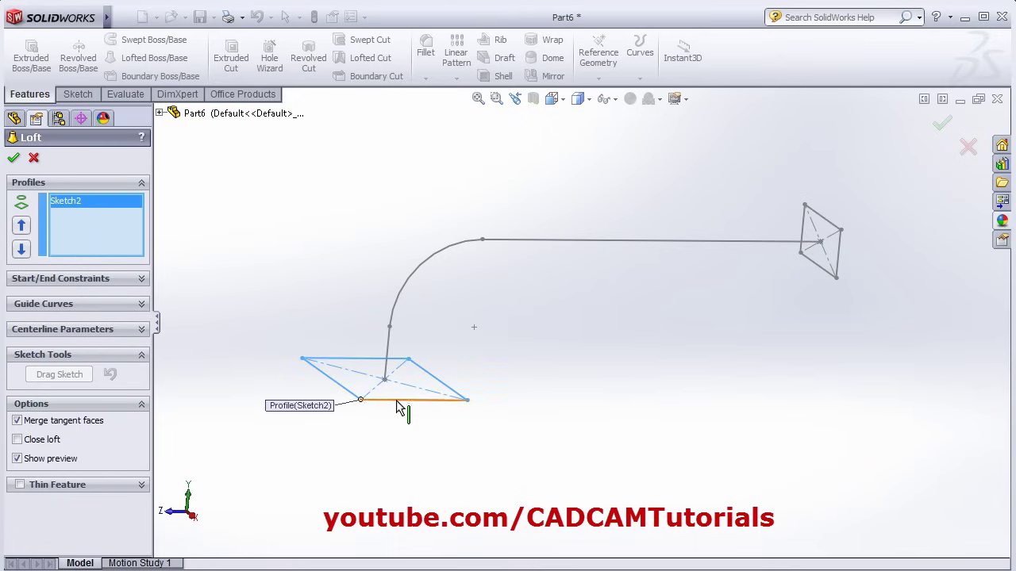
left_click(818, 274)
middle_click_drag(658, 352, 615, 357)
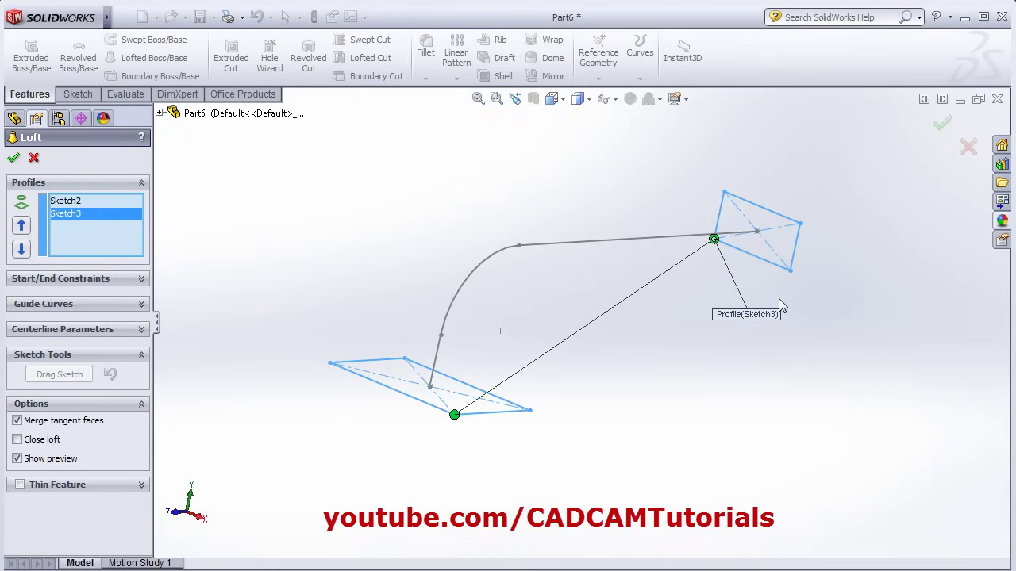
Step: Move the end profile's loft connector to the corner matching the base profile's connector so the loft runs untwisted
left_click_drag(716, 244, 788, 272)
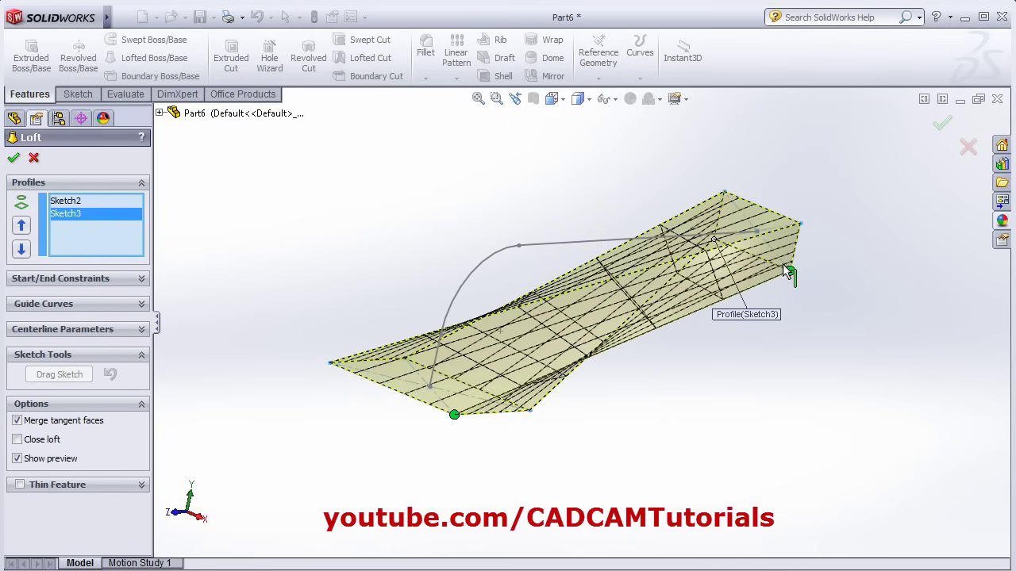
middle_click_drag(489, 406, 553, 383)
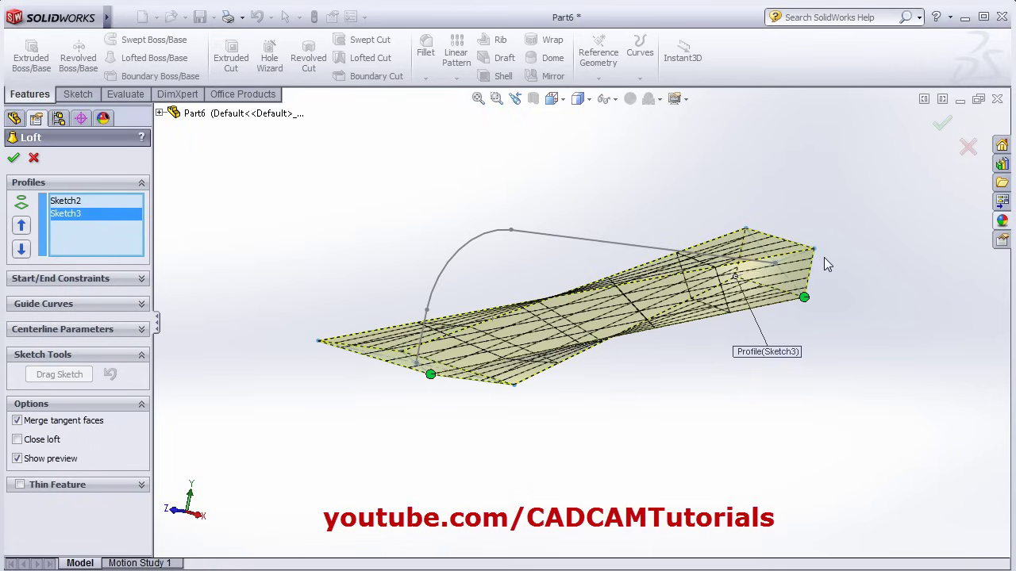
left_click_drag(804, 300, 811, 250)
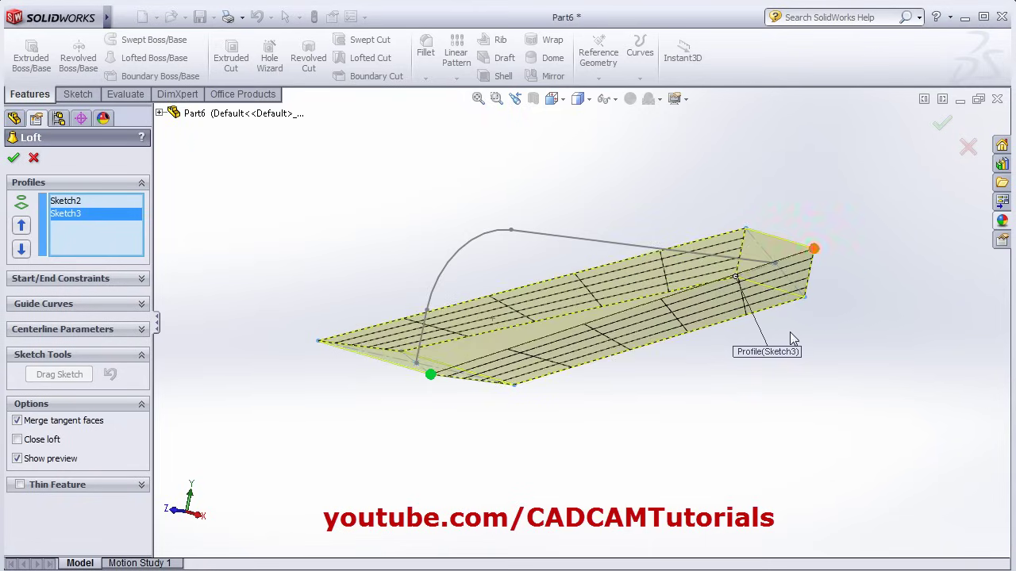
middle_click_drag(789, 331, 523, 359)
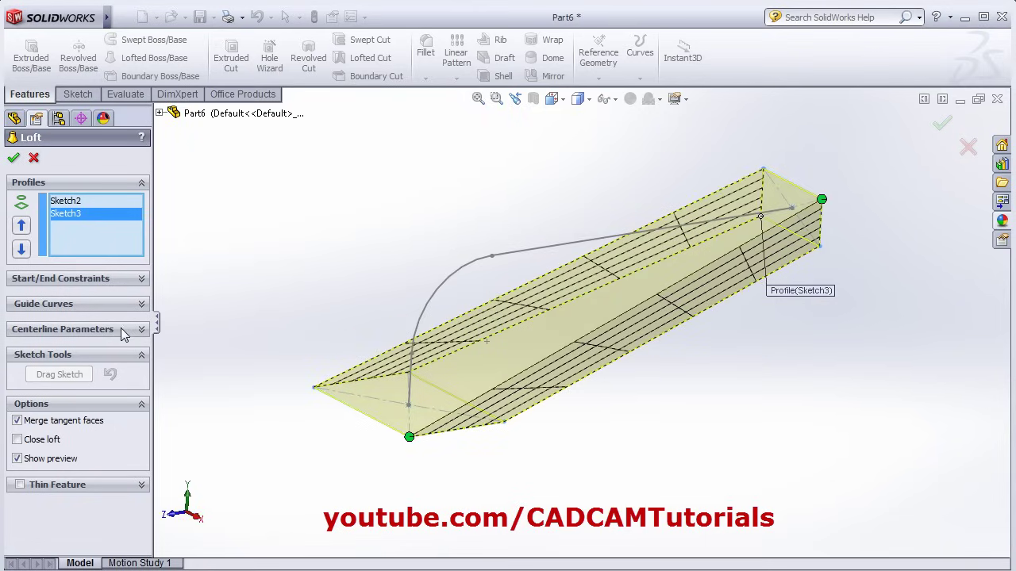
Step: Set the curved path sketch as the loft's centerline and complete the loft
left_click(142, 330)
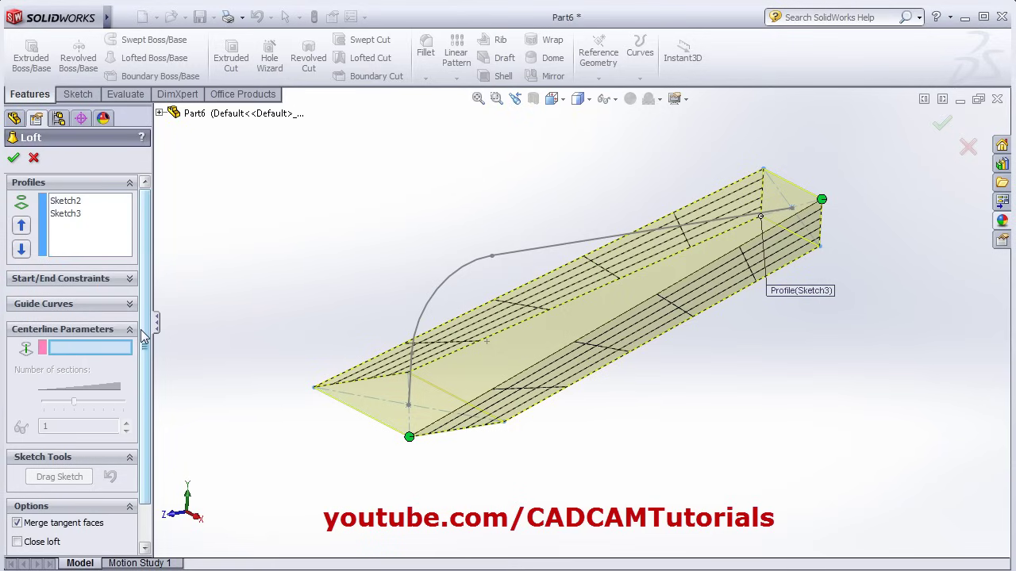
left_click(446, 287)
mouse_move(595, 370)
middle_mouse_down()
mouse_move(531, 339)
mouse_move(484, 334)
middle_mouse_up()
scroll(146, 351, "down", 1)
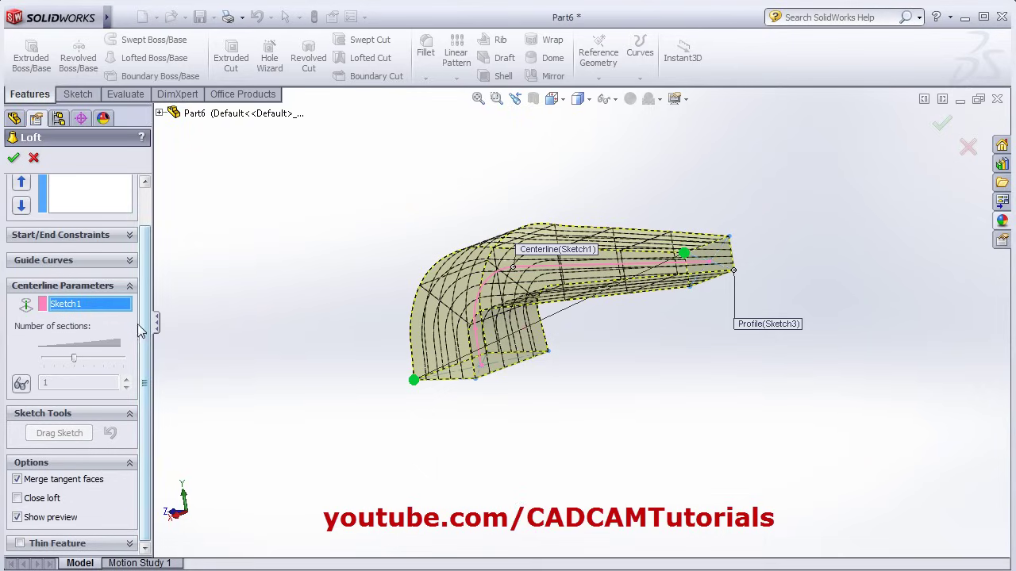
scroll(137, 324, "up", 1)
left_click(14, 159)
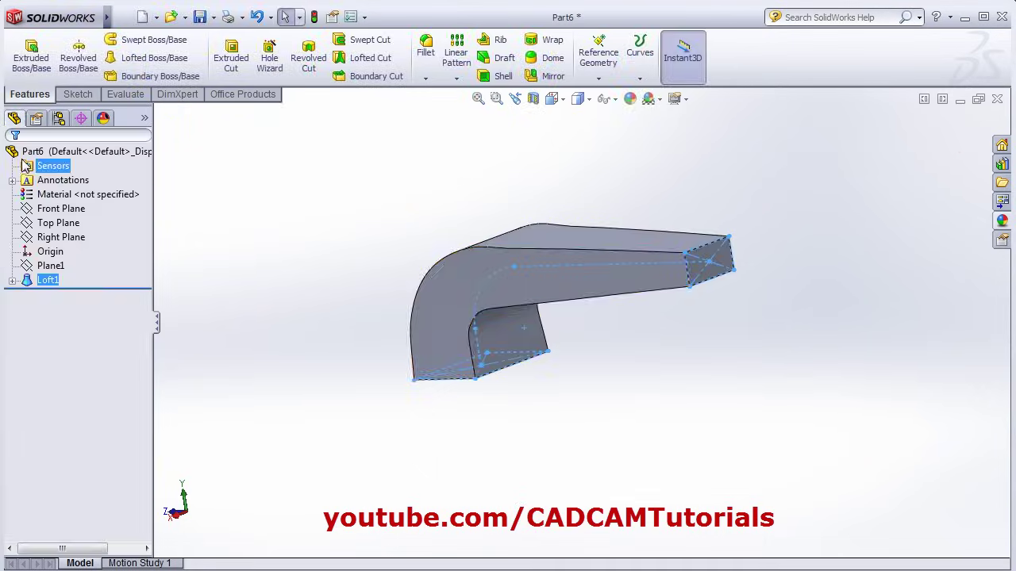
Step: Delete the loft feature while keeping its absorbed sketches
middle_click_drag(515, 386, 597, 386)
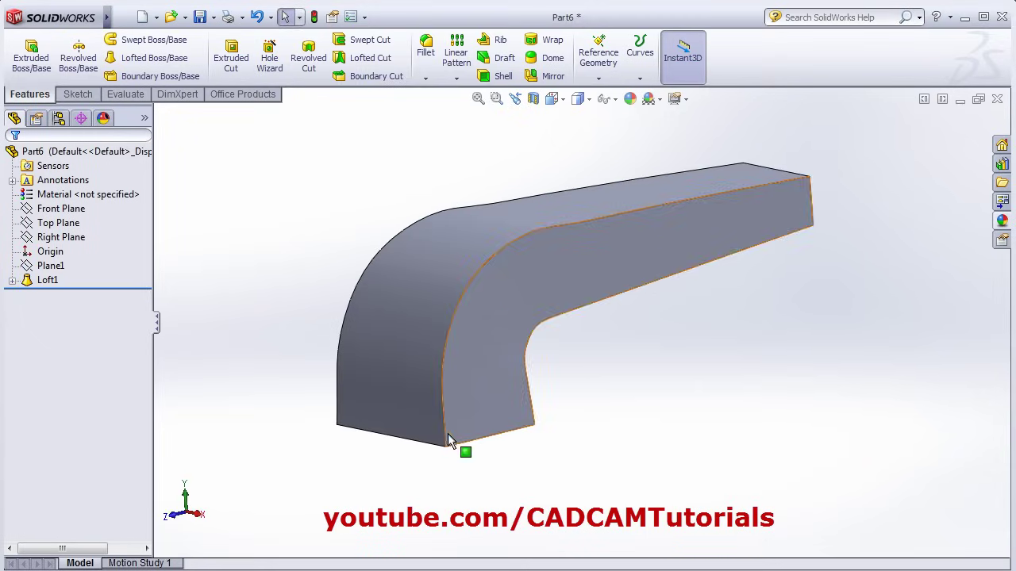
middle_click_drag(563, 294, 554, 373)
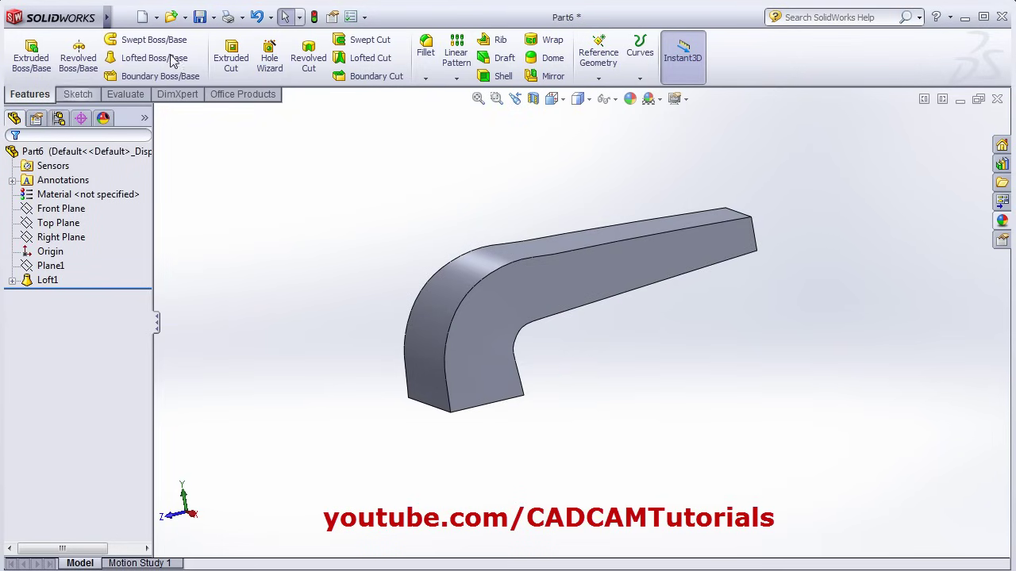
right_click(31, 283)
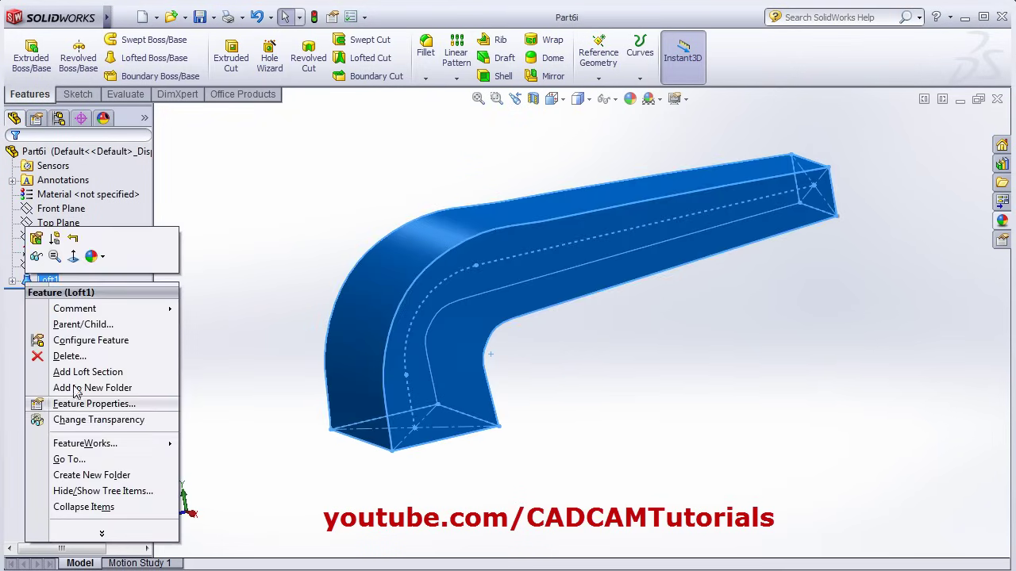
left_click(70, 356)
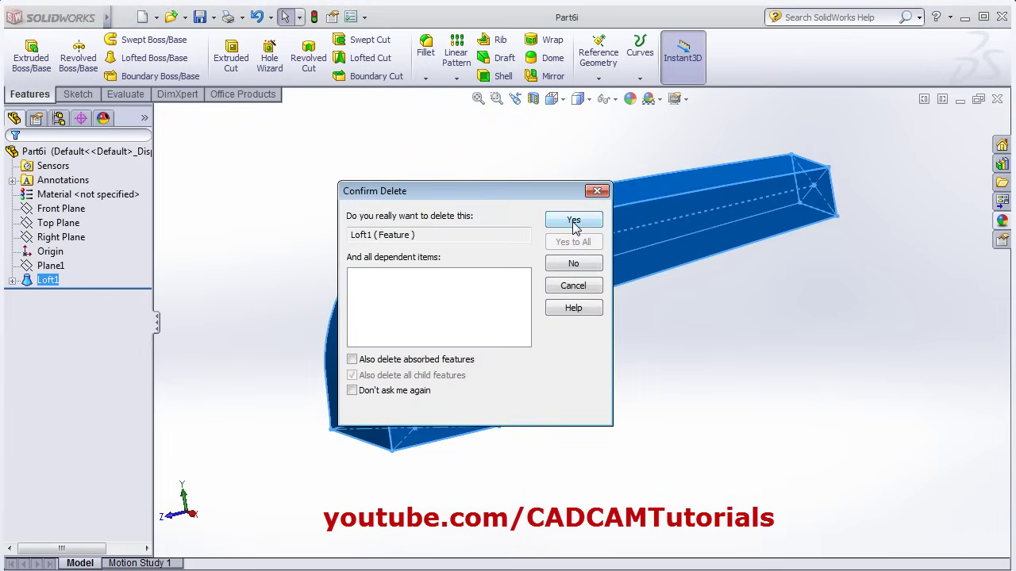
left_click(574, 222)
Step: Start a new sketch on the Right Plane and orient the view normal to it
scroll(557, 354, "up", 3)
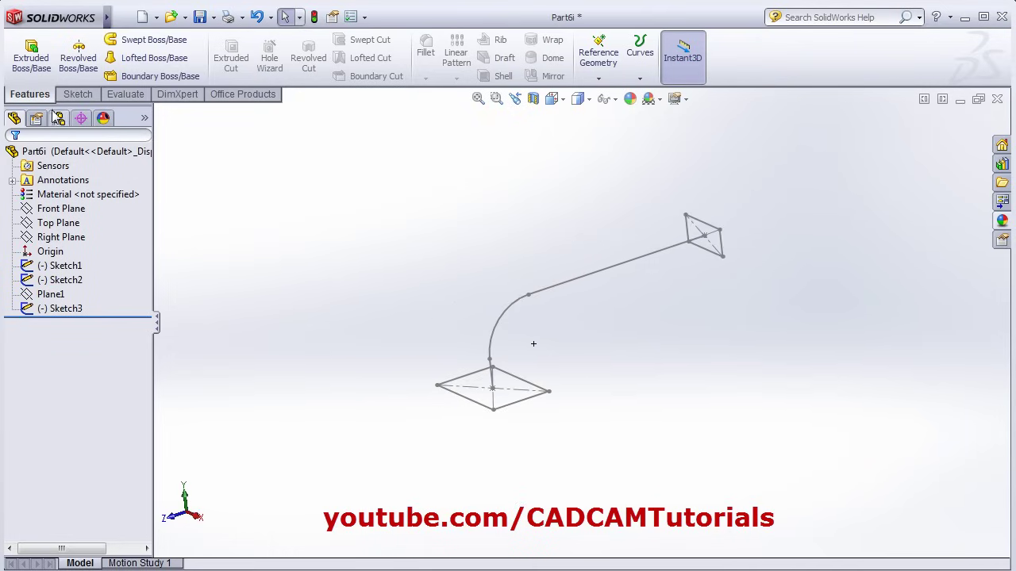
left_click(78, 93)
left_click(25, 54)
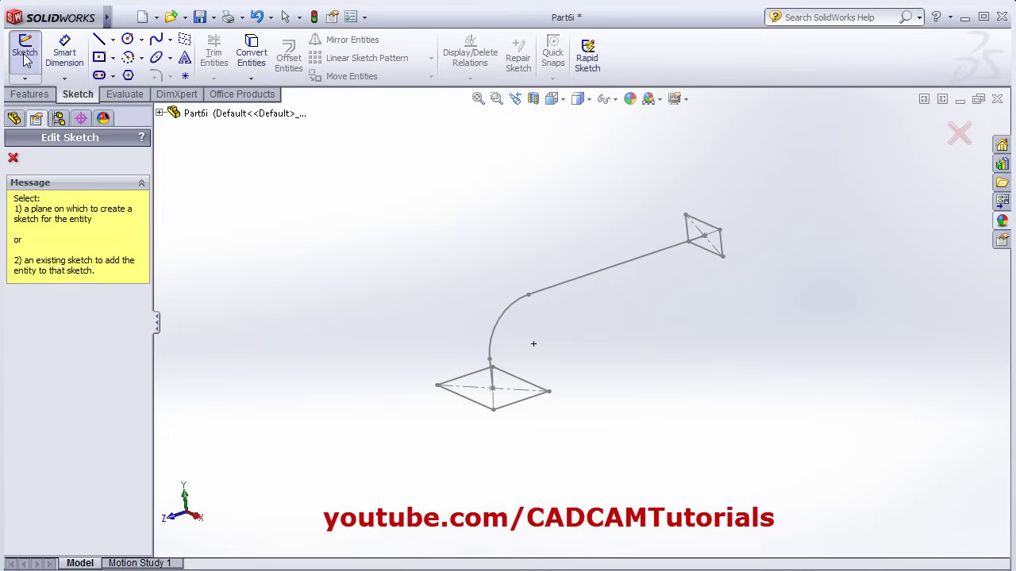
left_click(160, 113)
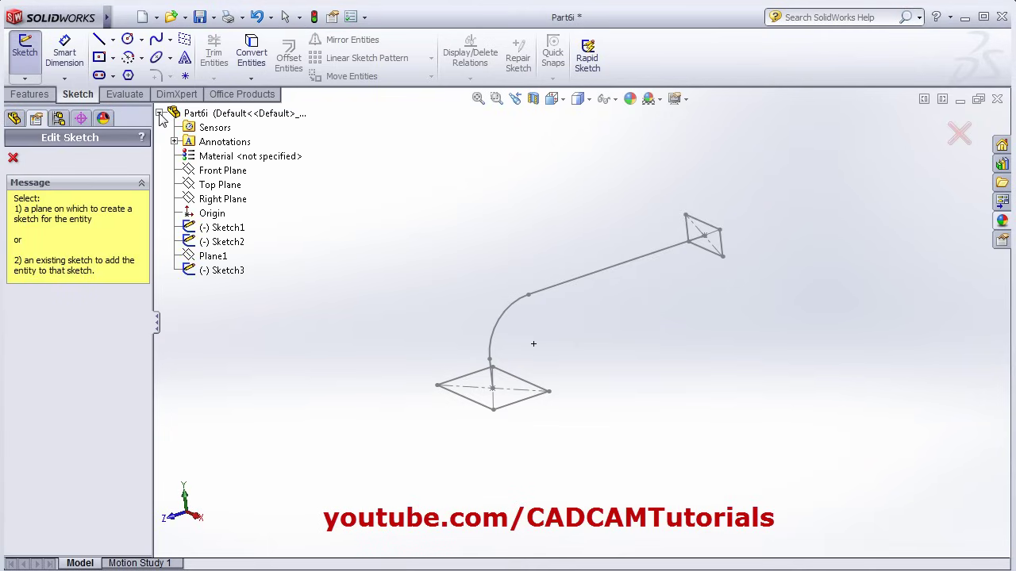
left_click(211, 200)
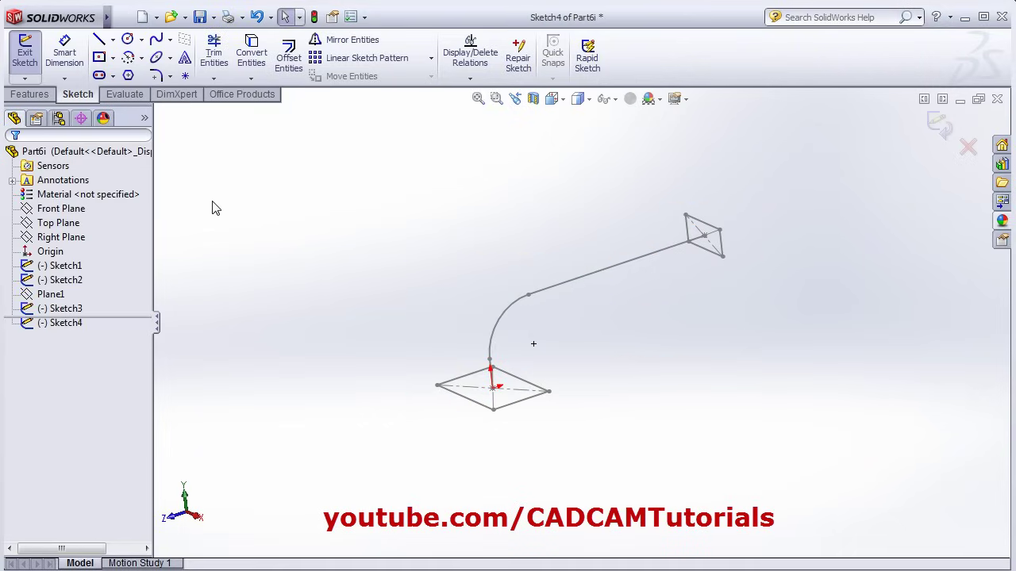
left_click(553, 98)
left_click(633, 161)
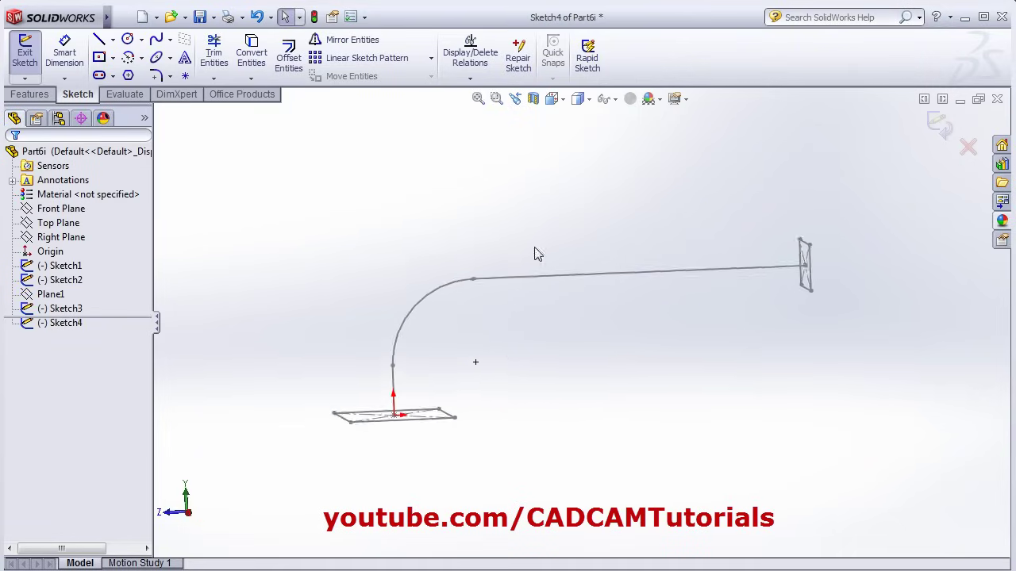
Step: Draw a six-point spline arching above the path from the base rectangle's outer edge to the end rectangle's upper edge, and exit the sketch
left_click(157, 39)
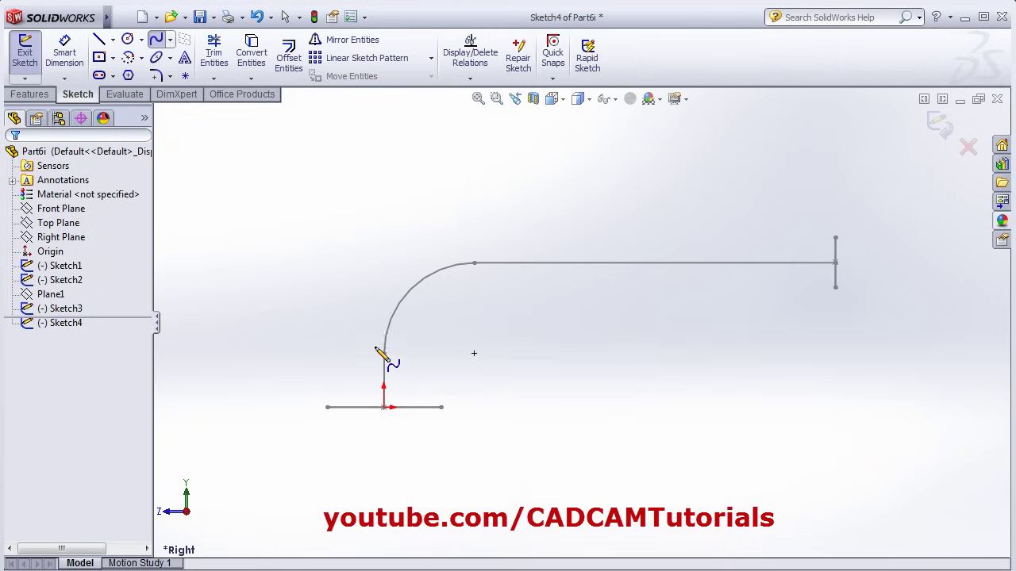
left_click(327, 407)
left_click(317, 279)
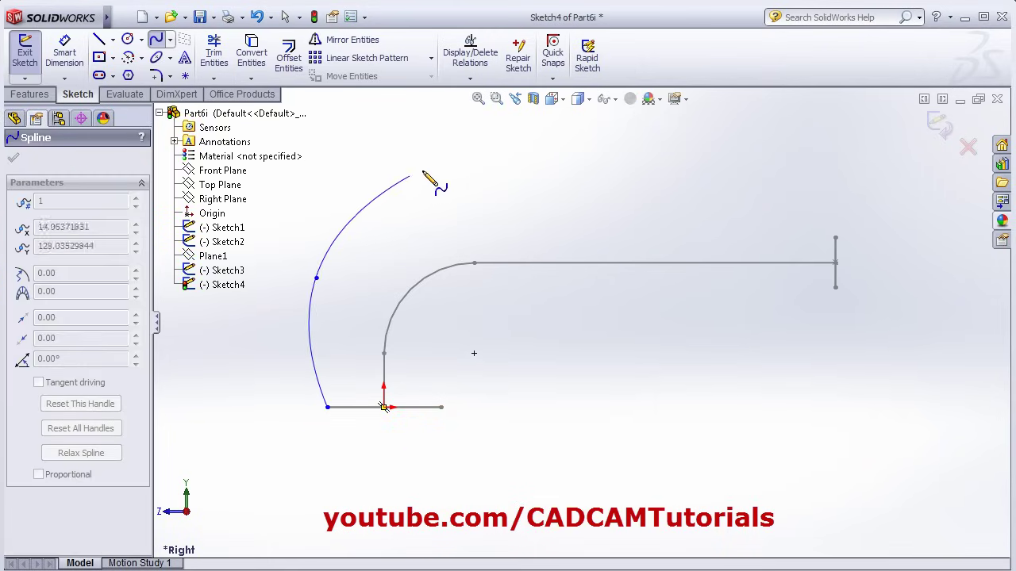
left_click(441, 165)
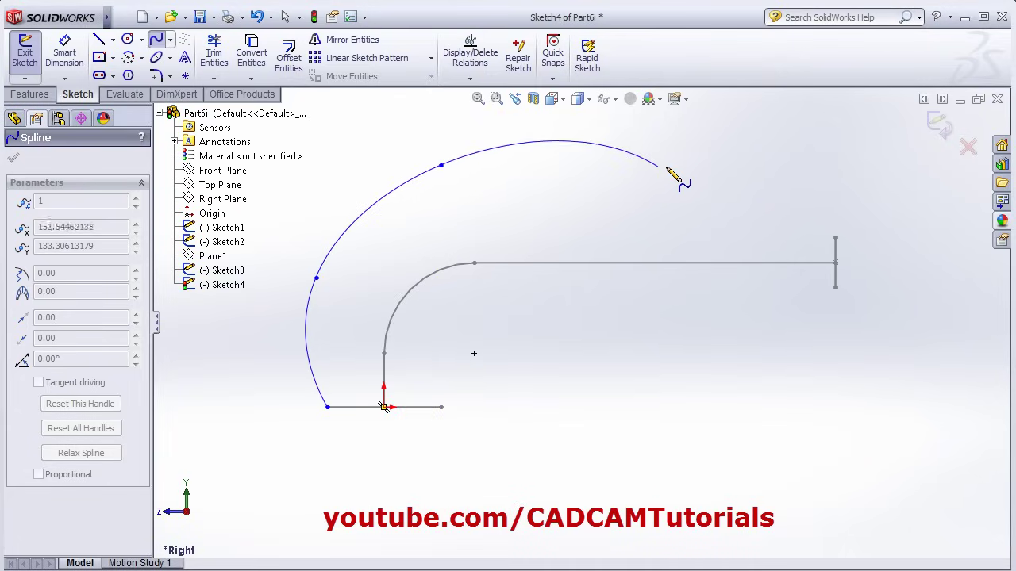
left_click(625, 134)
left_click(762, 172)
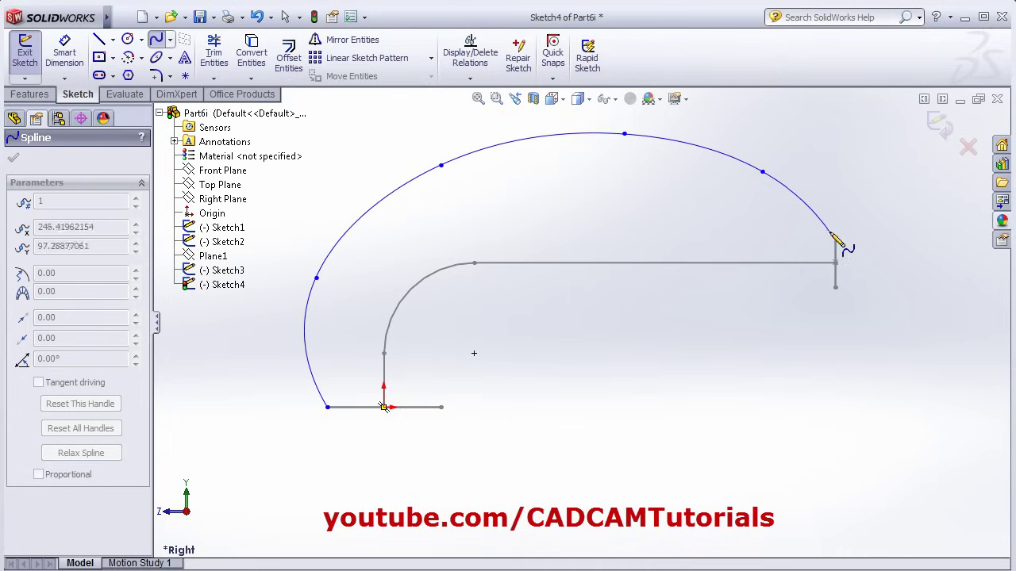
left_click(835, 238)
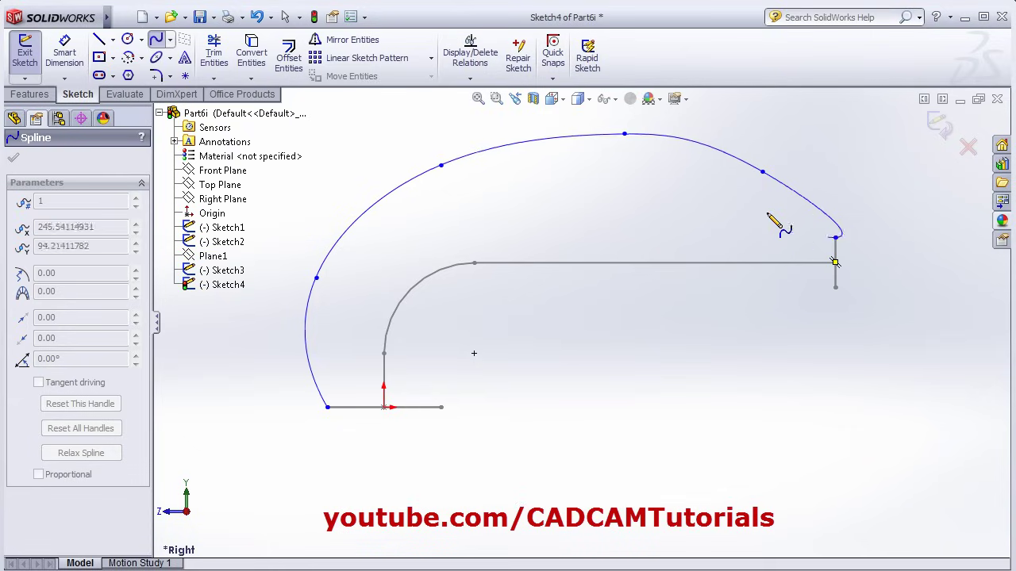
right_click(751, 200)
left_click(758, 213)
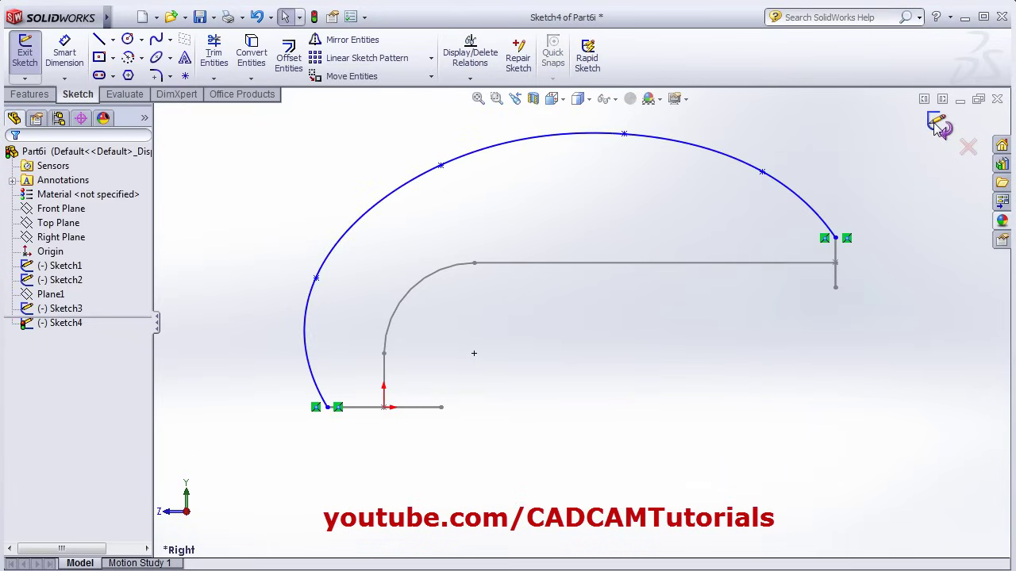
left_click(939, 126)
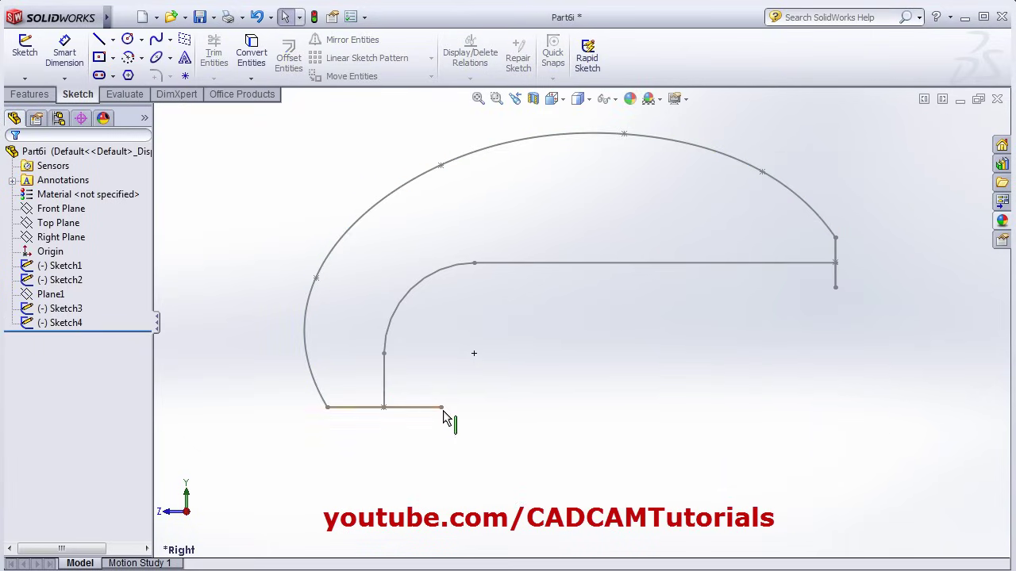
Step: Start another separate sketch on the Right Plane for a second guide curve, viewed normal to the plane
middle_click_drag(692, 347, 429, 342)
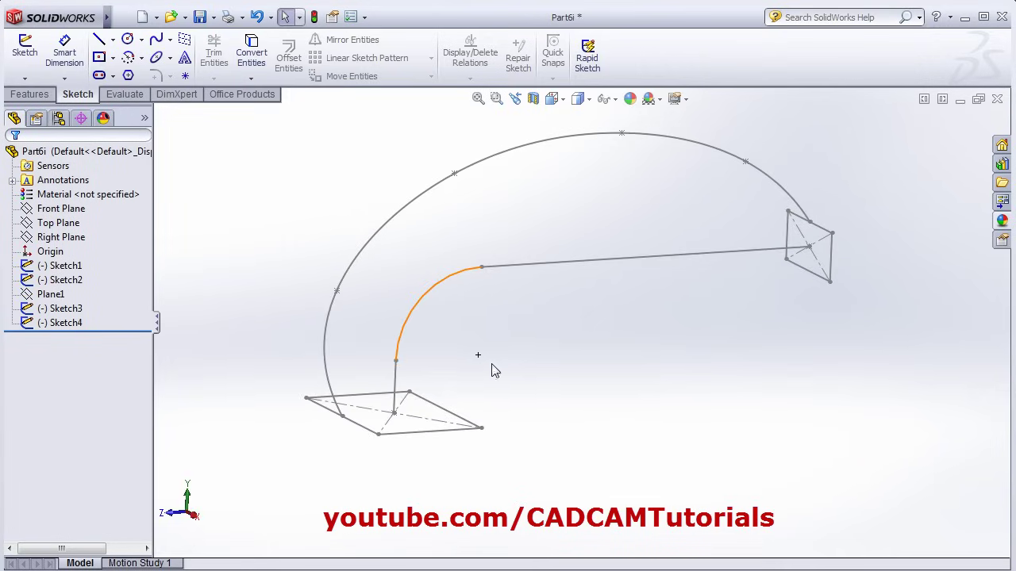
left_click(25, 52)
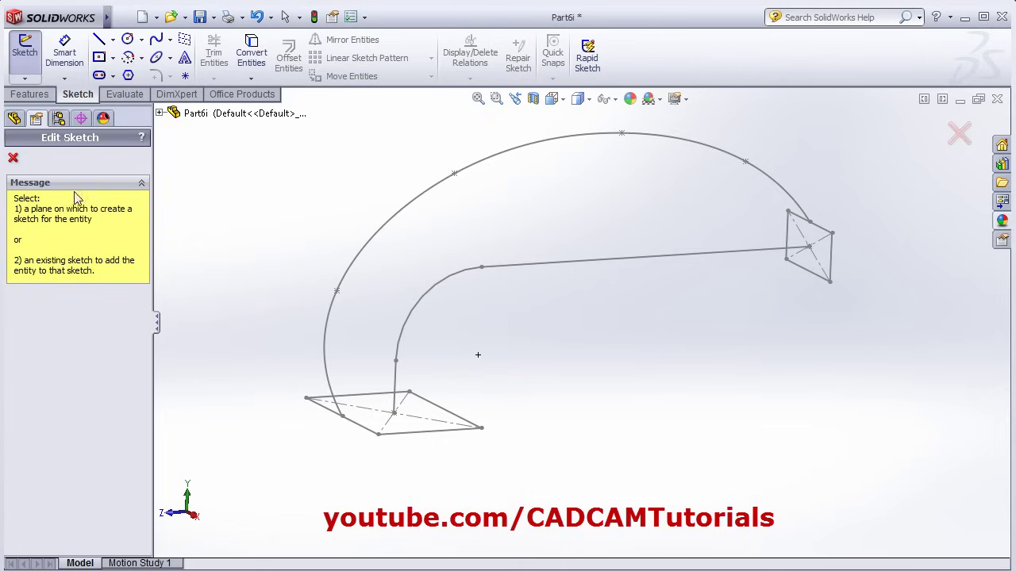
left_click(160, 113)
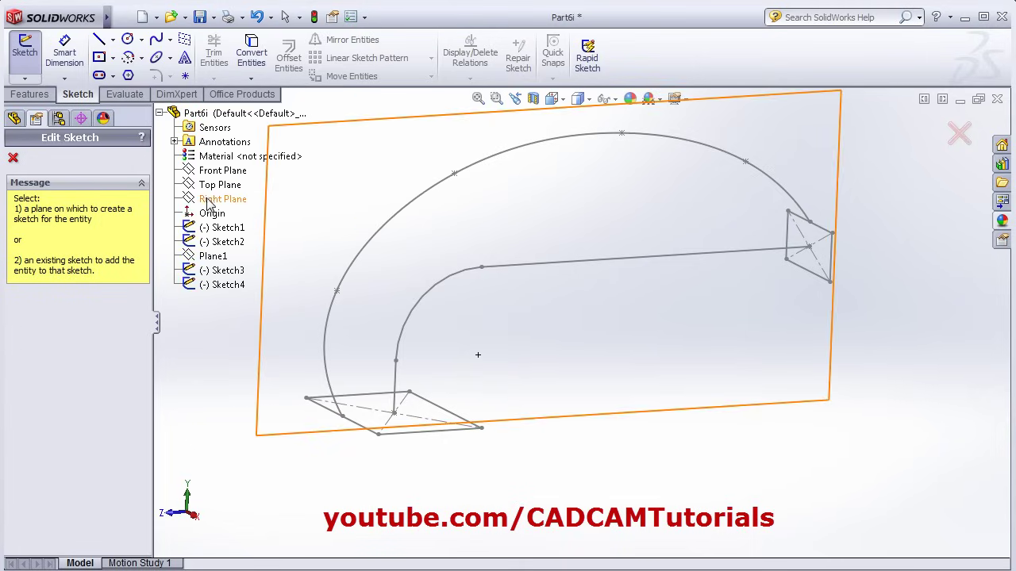
left_click(209, 201)
left_click(565, 99)
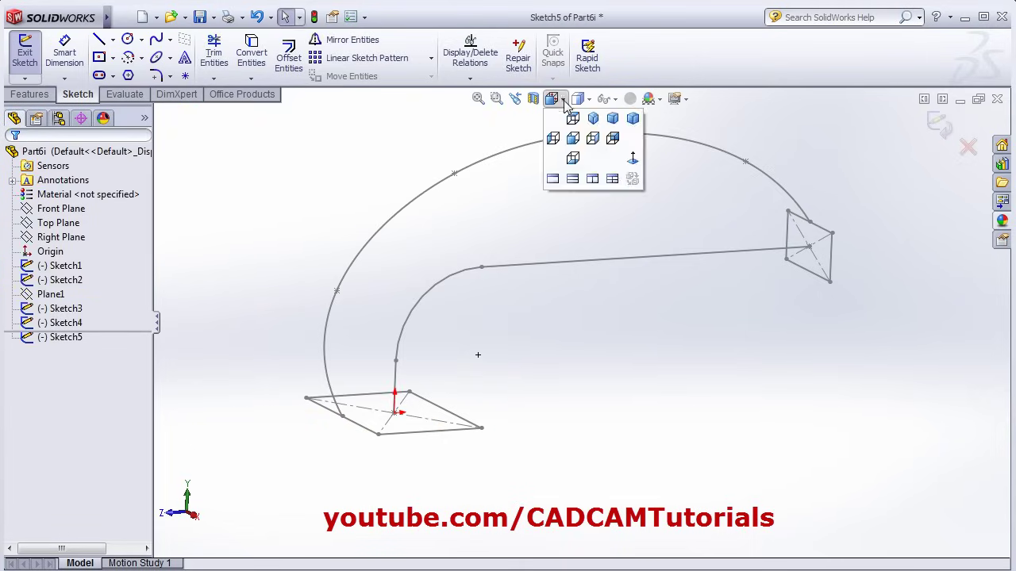
left_click(635, 165)
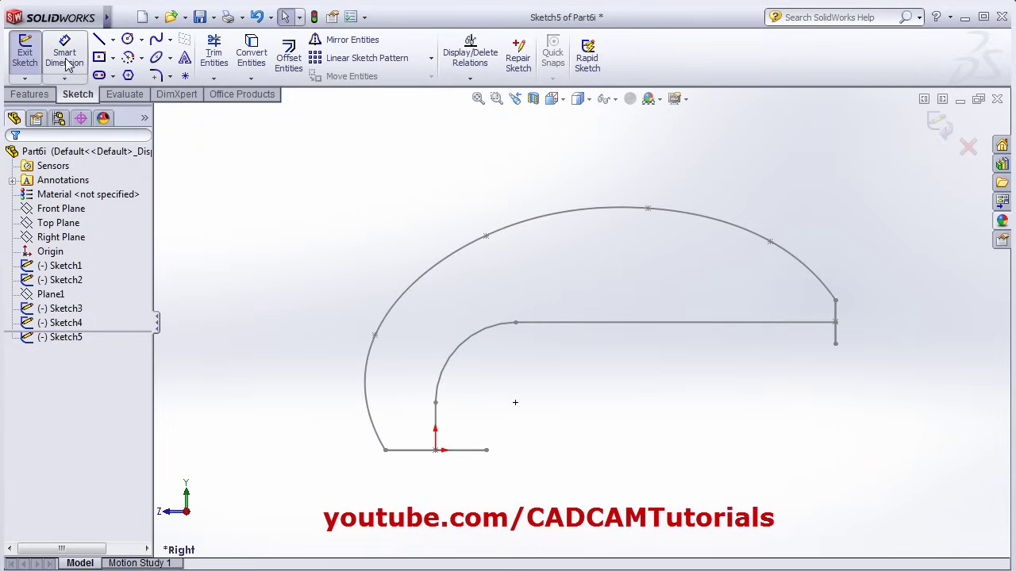
Step: Draw a four-point spline below the path from the base rectangle's inner edge to the end rectangle's lower edge, and exit the sketch
left_click(157, 39)
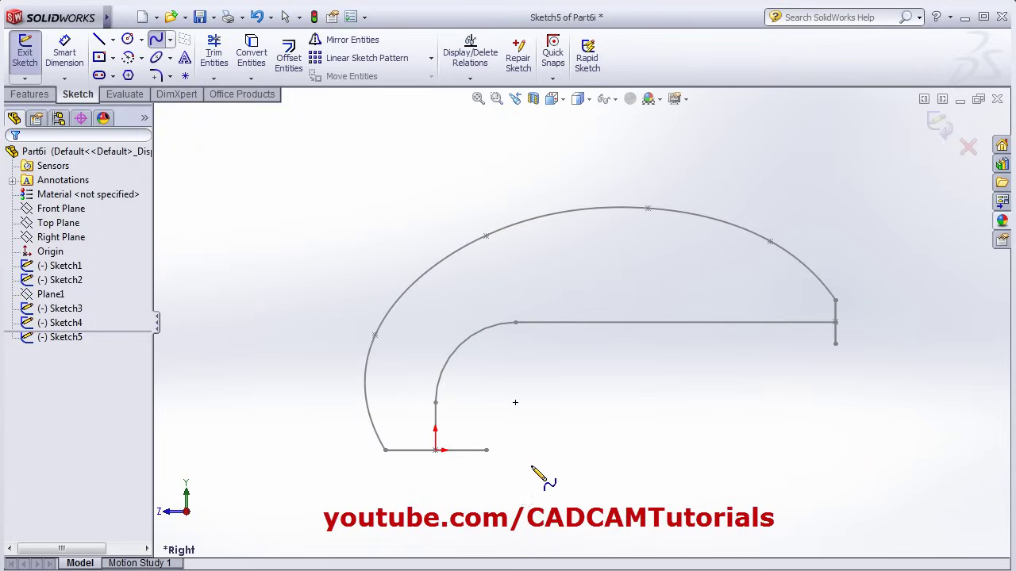
left_click(487, 450)
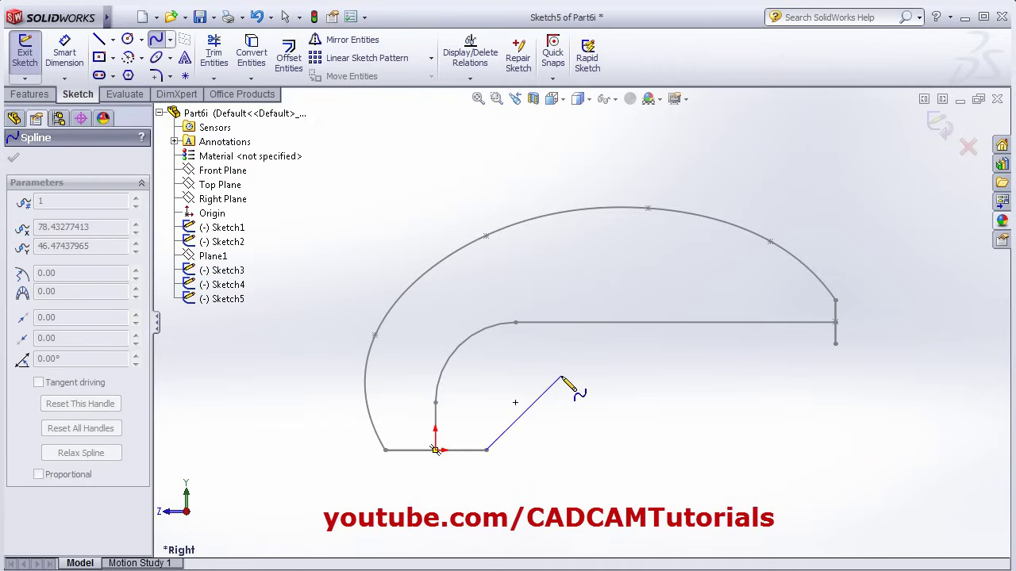
left_click(575, 397)
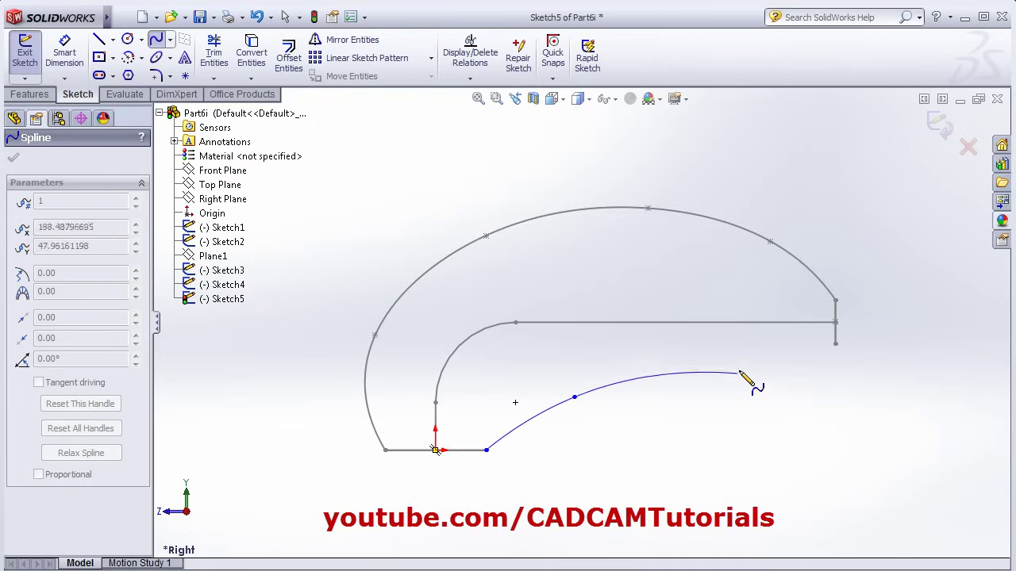
left_click(744, 358)
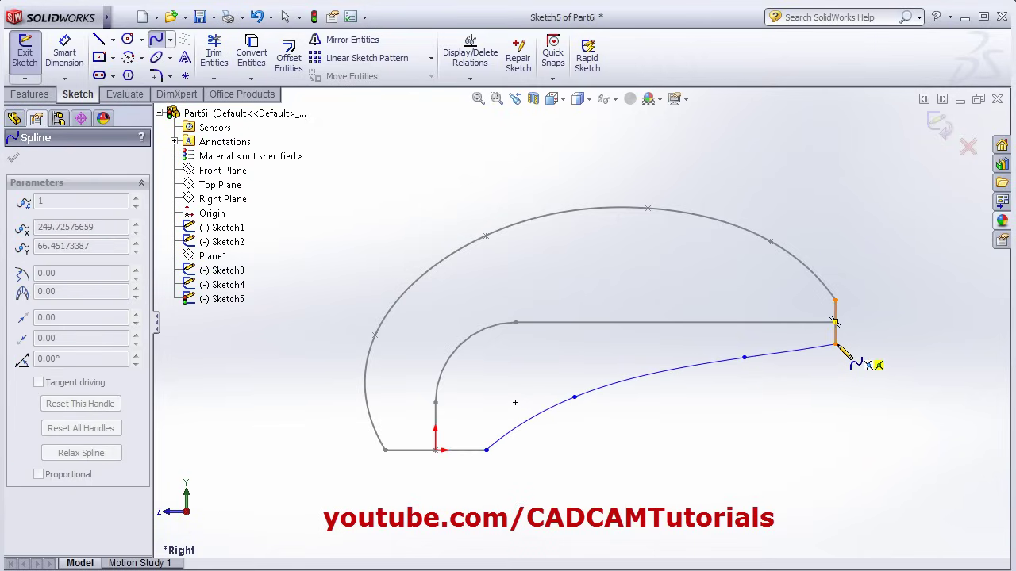
left_click(835, 343)
right_click(770, 156)
left_click(834, 225)
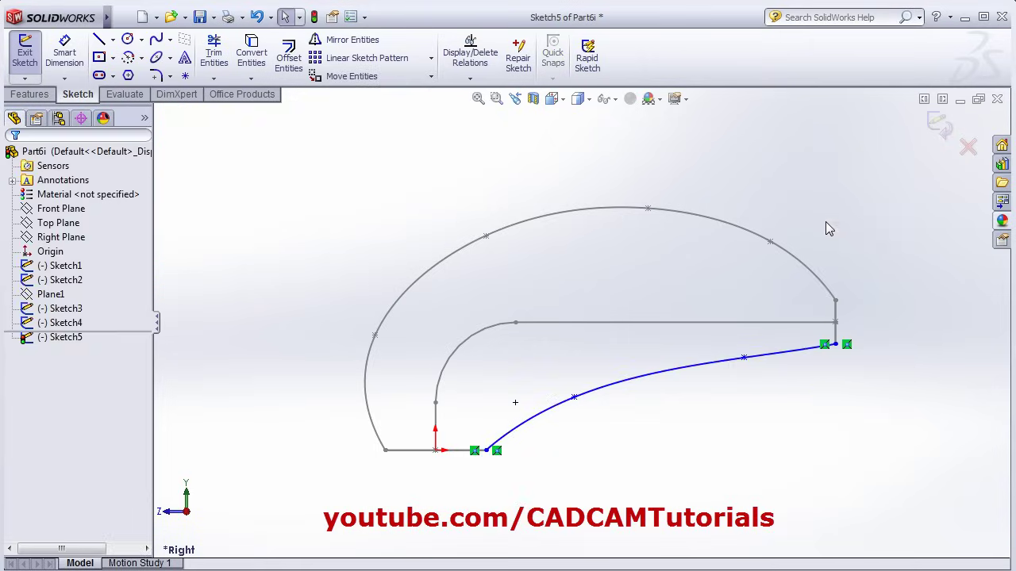
left_click(937, 127)
mouse_move(488, 365)
middle_mouse_down()
mouse_move(519, 397)
mouse_move(649, 437)
middle_mouse_up()
left_click(649, 437)
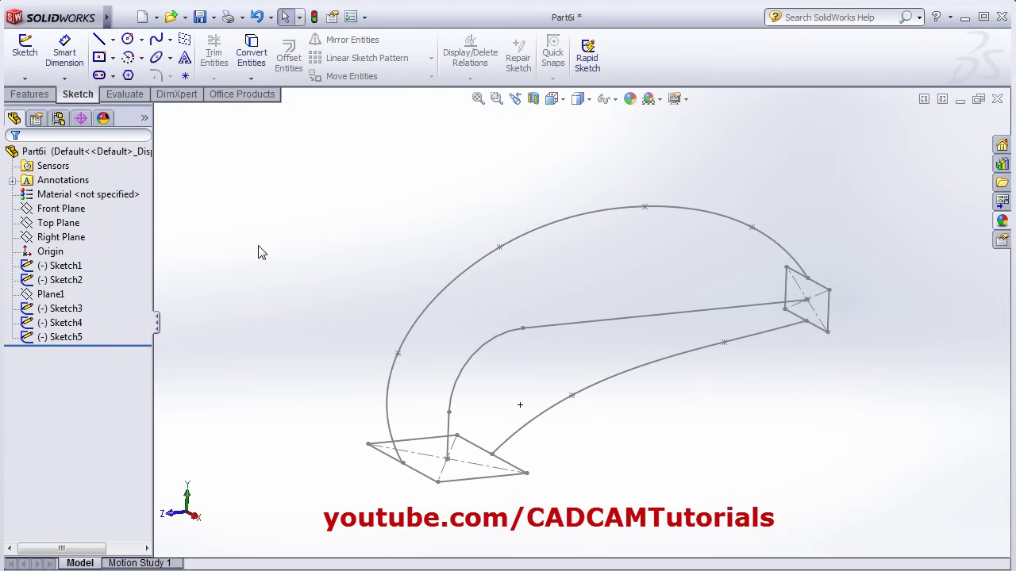
Step: Start a Lofted Boss/Base using the base rectangle and the end rectangle as profiles
left_click(29, 94)
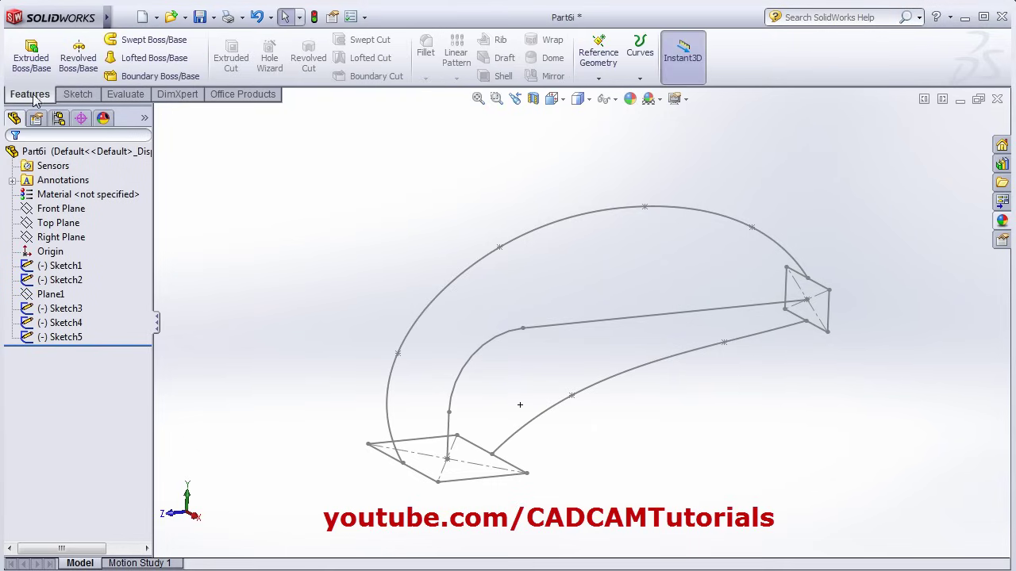
left_click(141, 58)
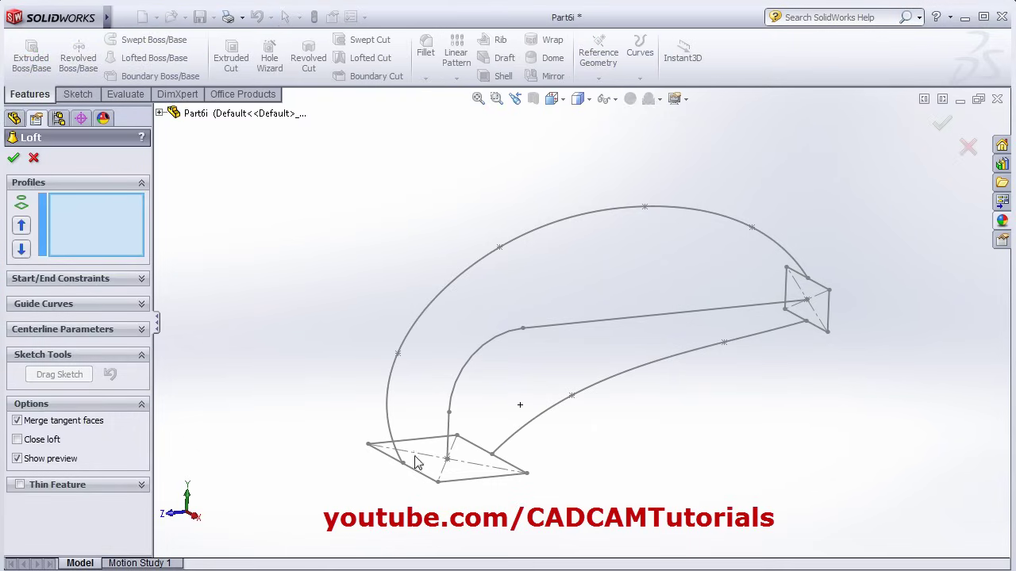
left_click(479, 479)
left_click(830, 320)
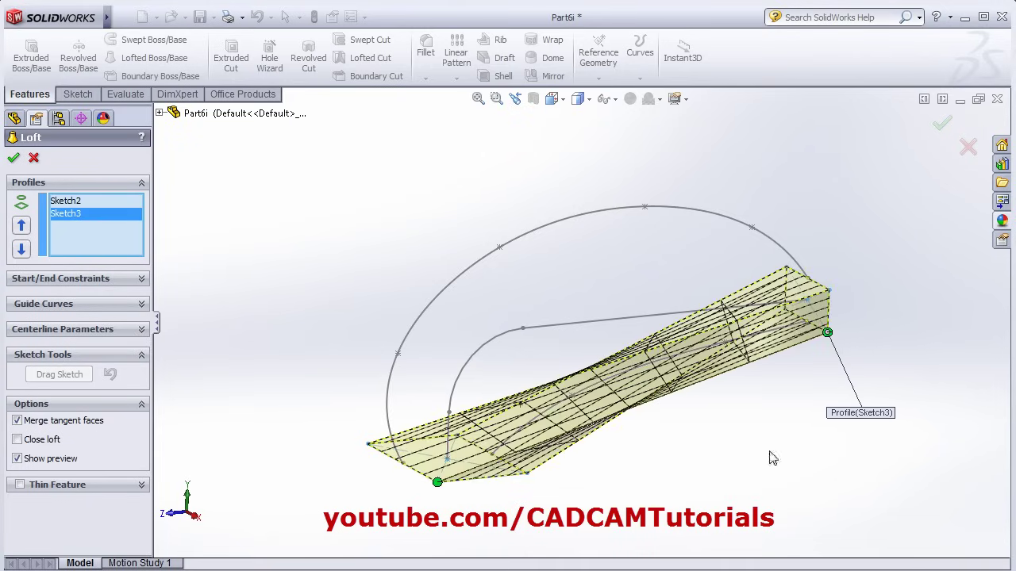
Step: Move the end rectangle's loft connector to the upper corner that matches the base connector, removing the twist
left_click_drag(838, 333, 828, 326)
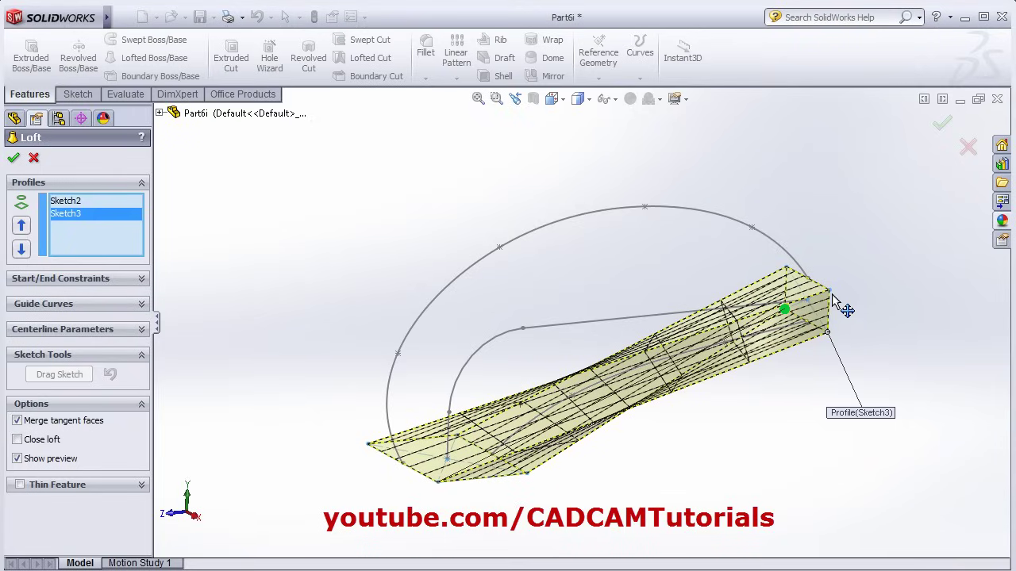
middle_click_drag(834, 299, 649, 324)
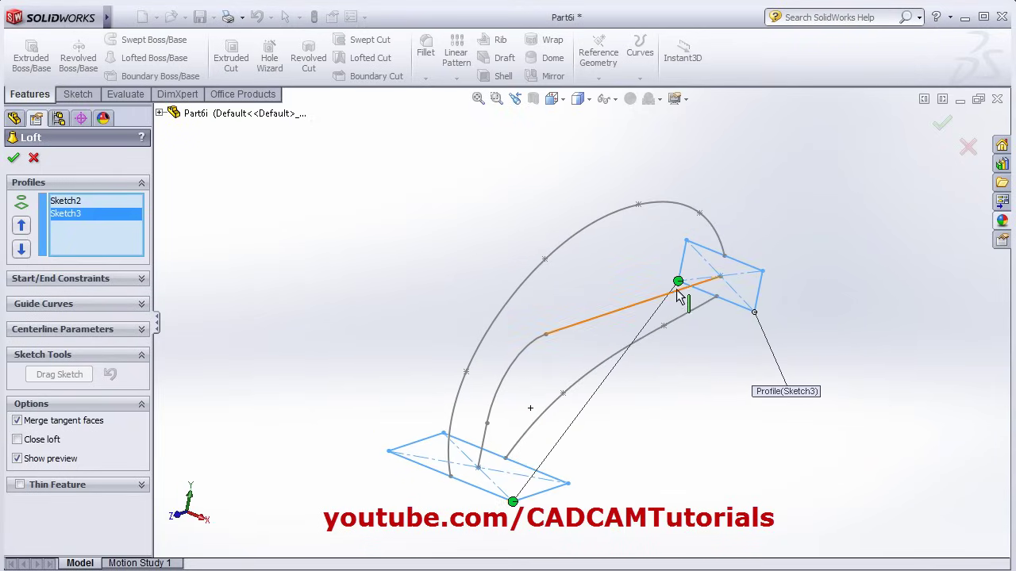
mouse_move(689, 282)
left_mouse_down()
mouse_move(687, 242)
mouse_move(775, 278)
left_mouse_up()
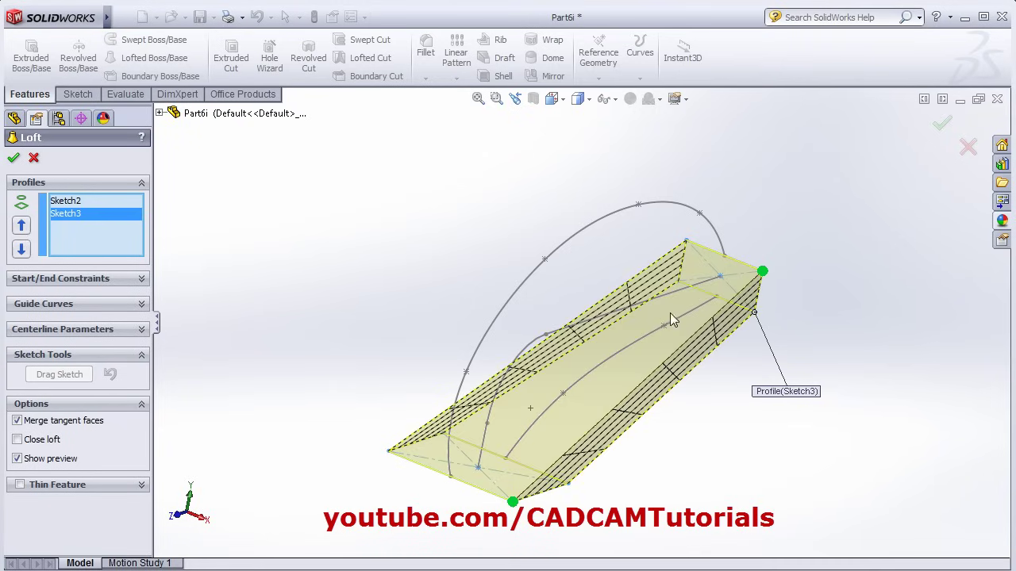
middle_click_drag(670, 317, 604, 268)
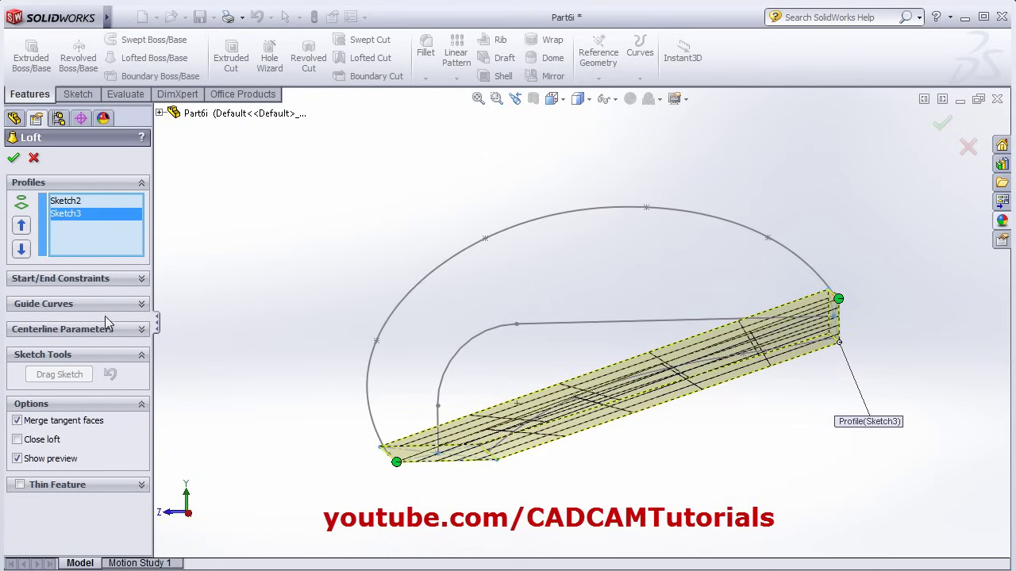
Step: Set the upper and lower splines as the loft's guide curves and complete the loft
left_click(110, 310)
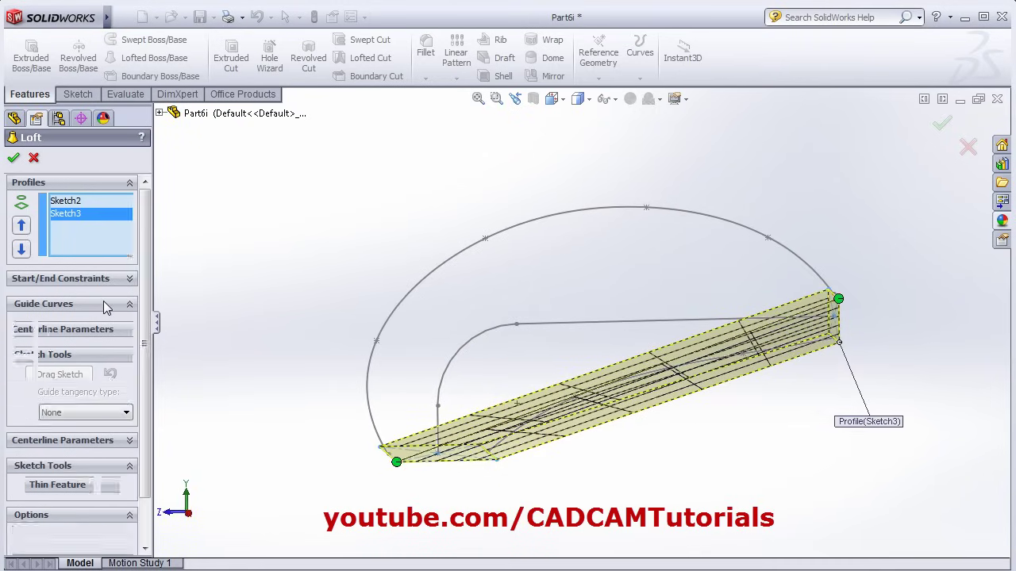
left_click(504, 238)
mouse_move(592, 358)
middle_mouse_down()
mouse_move(649, 386)
mouse_move(618, 320)
mouse_move(584, 293)
mouse_move(573, 311)
middle_mouse_up()
left_click(644, 382)
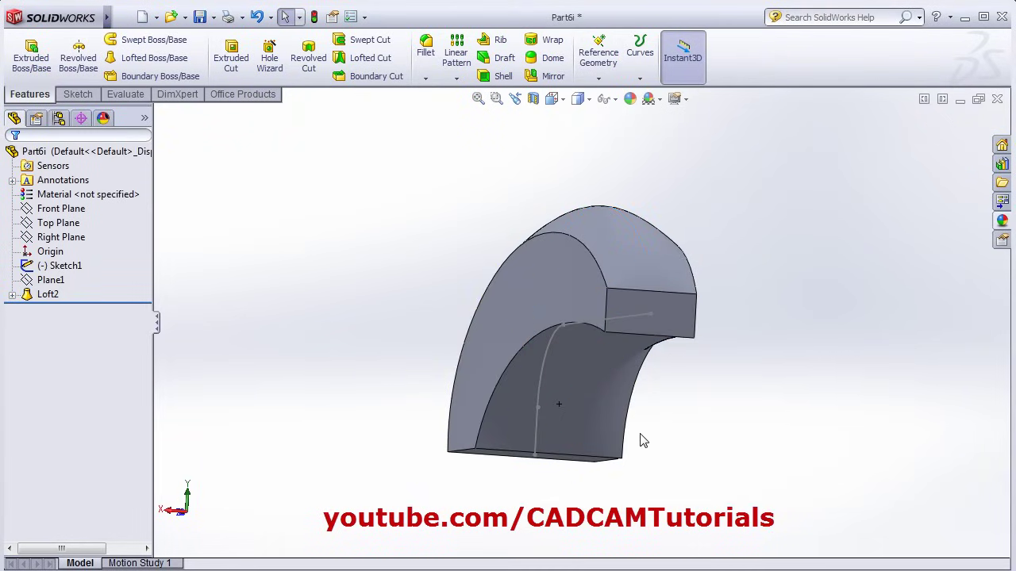
mouse_move(639, 440)
middle_mouse_down()
mouse_move(539, 389)
mouse_move(516, 353)
mouse_move(529, 349)
mouse_move(520, 361)
mouse_move(476, 316)
mouse_move(517, 283)
mouse_move(517, 256)
mouse_move(671, 336)
mouse_move(610, 359)
middle_mouse_up()
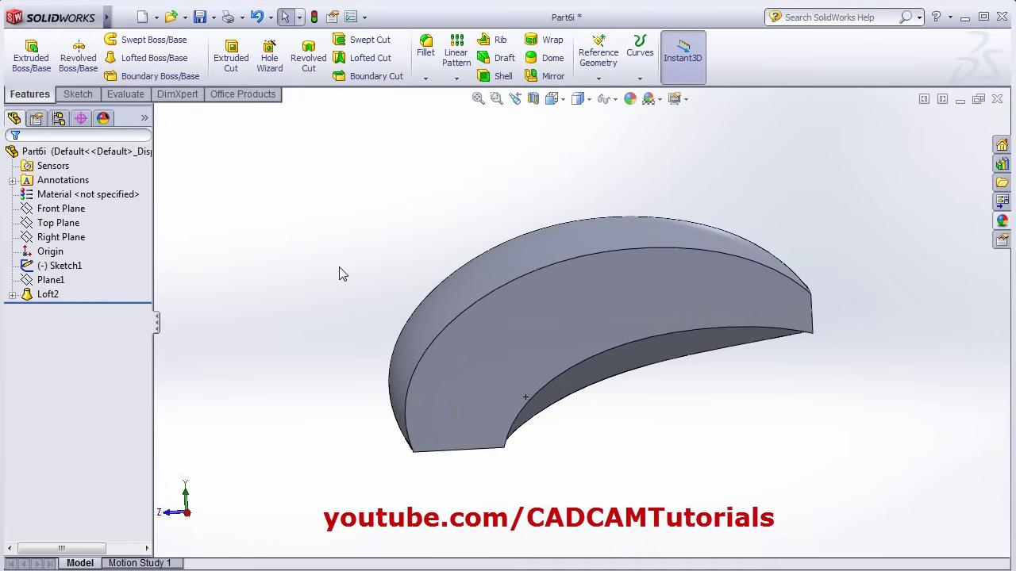
Step: Switch to the open Part5 document and inspect its two reference planes and the existing loft
mouse_move(107, 17)
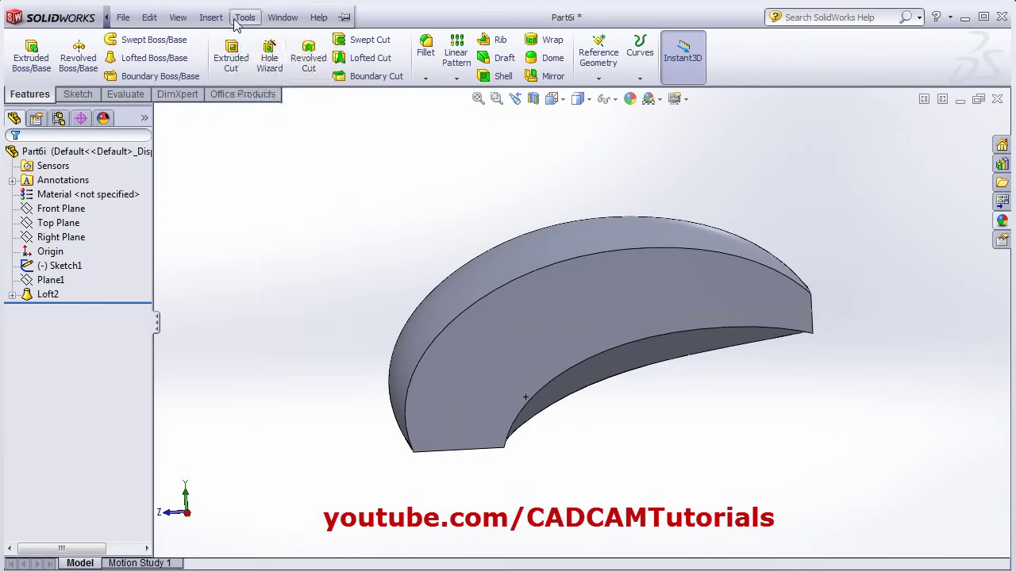
left_click(282, 17)
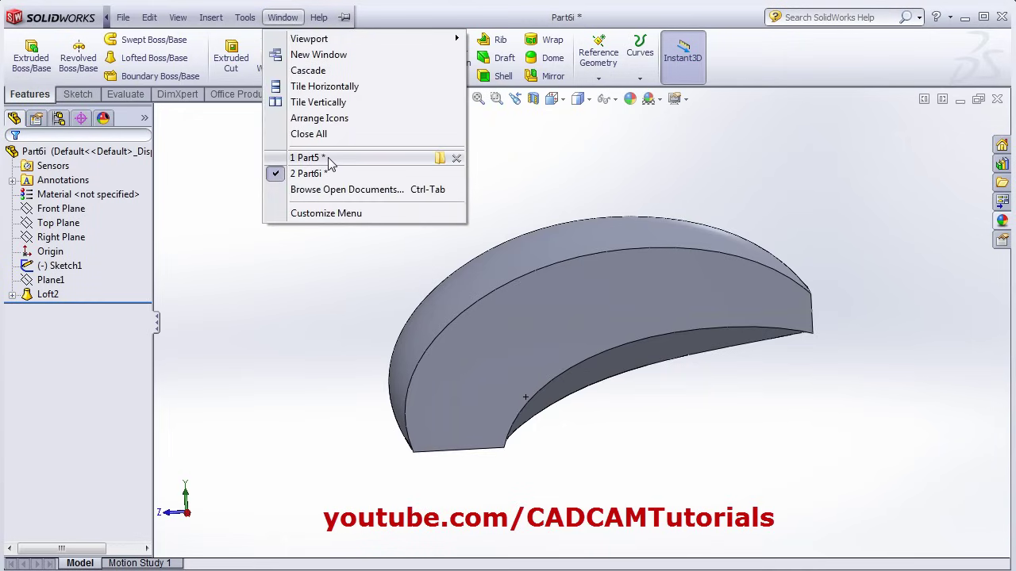
left_click(329, 159)
middle_click_drag(513, 404, 413, 293)
left_click(50, 280)
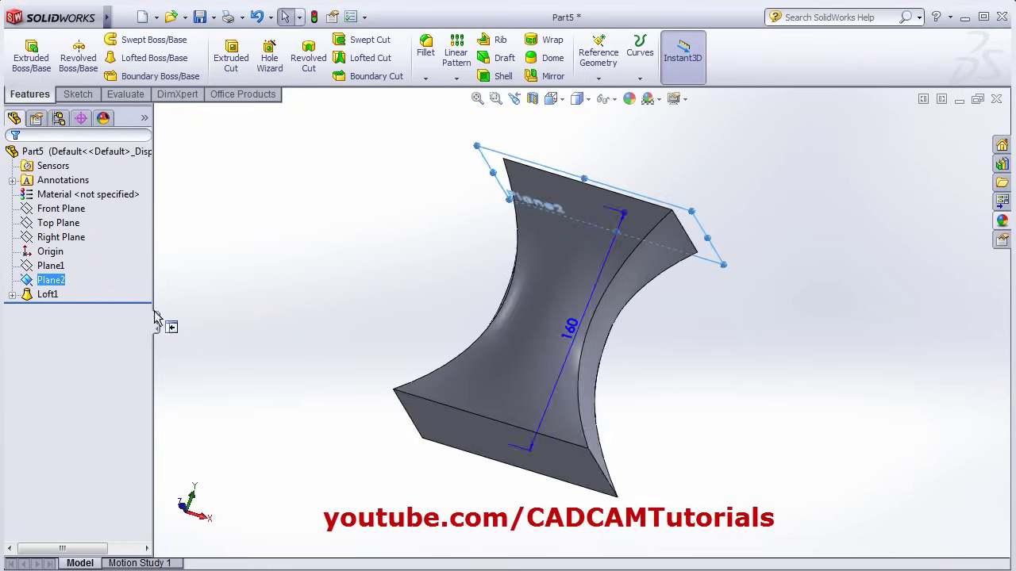
mouse_move(157, 317)
middle_mouse_down()
mouse_move(185, 317)
mouse_move(158, 301)
middle_mouse_up()
left_click(51, 265)
left_click(48, 294, "ctrl")
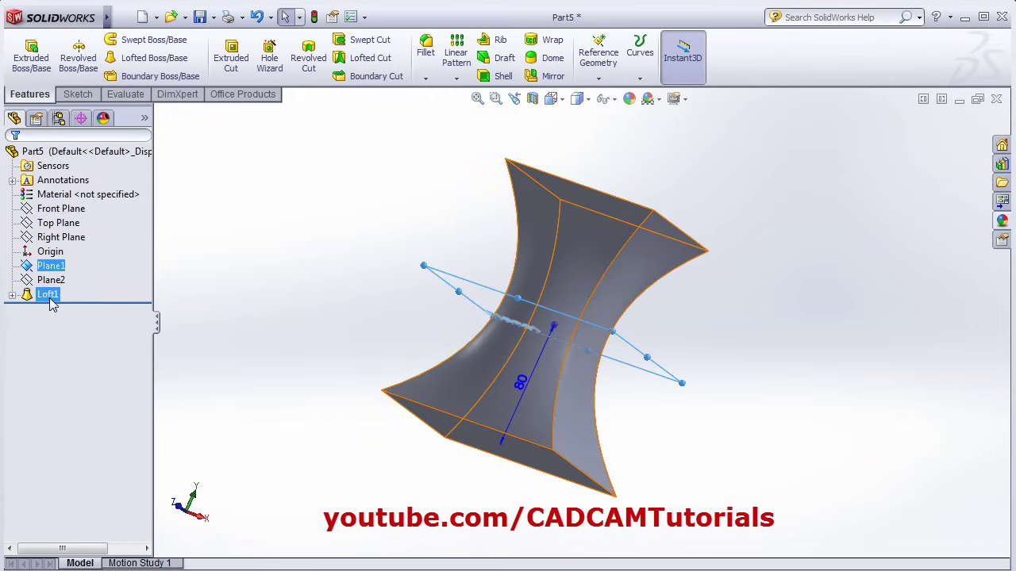
left_click(313, 193)
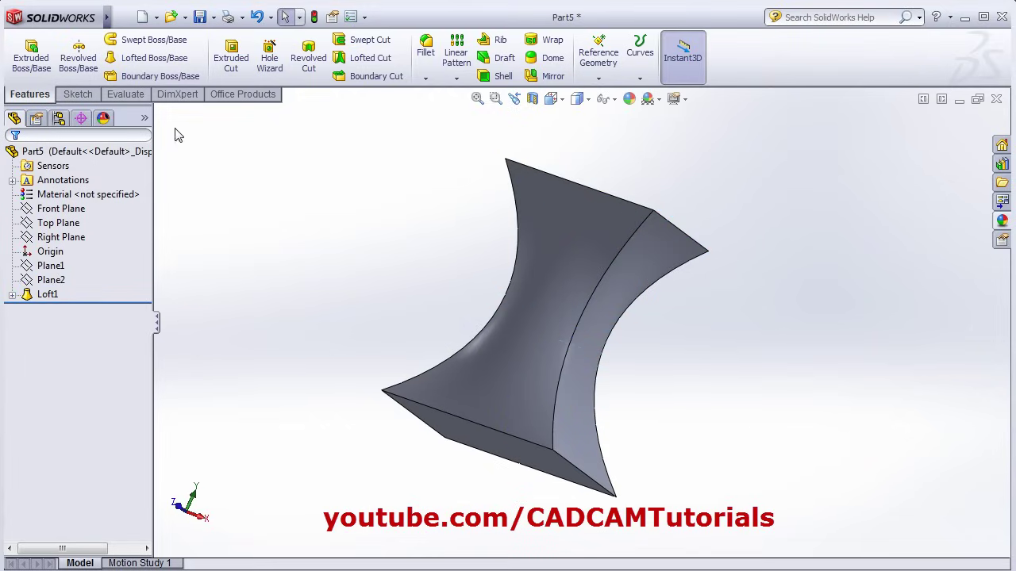
Step: Sketch a circle of about 30.5 mm radius centred on the origin on the loft's bottom end face, and exit the sketch
left_click(78, 94)
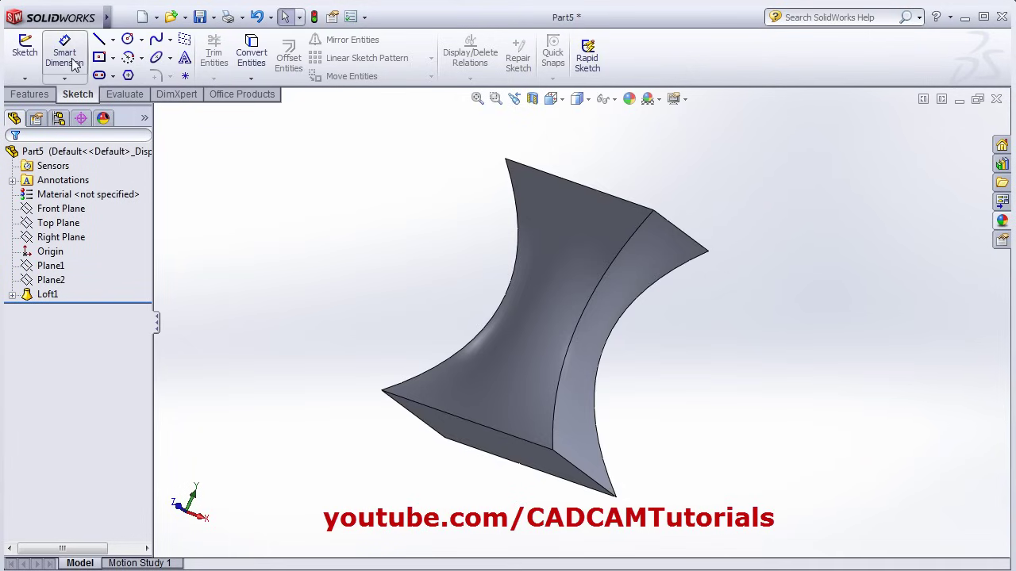
left_click(26, 53)
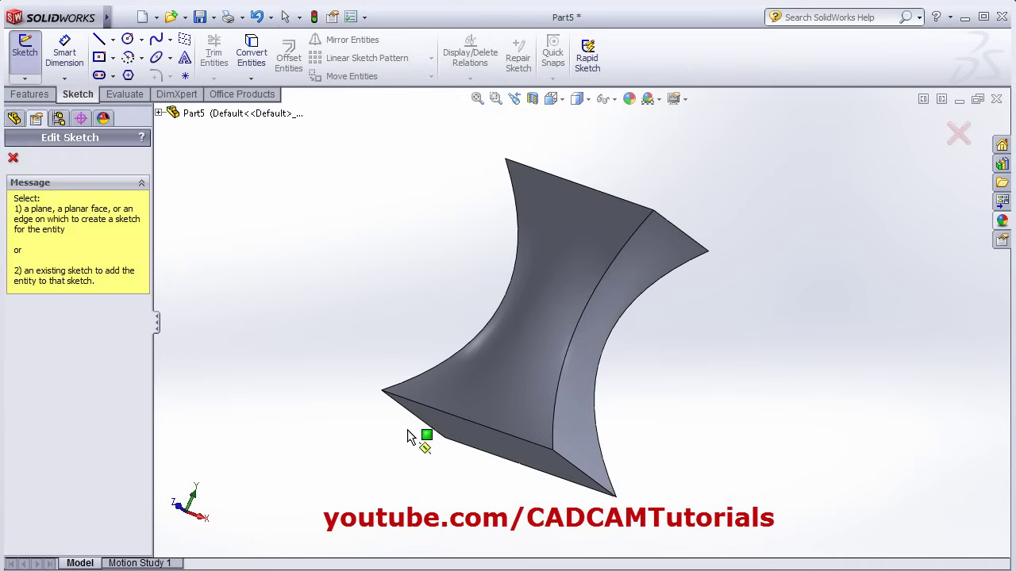
middle_click_drag(408, 431, 426, 356)
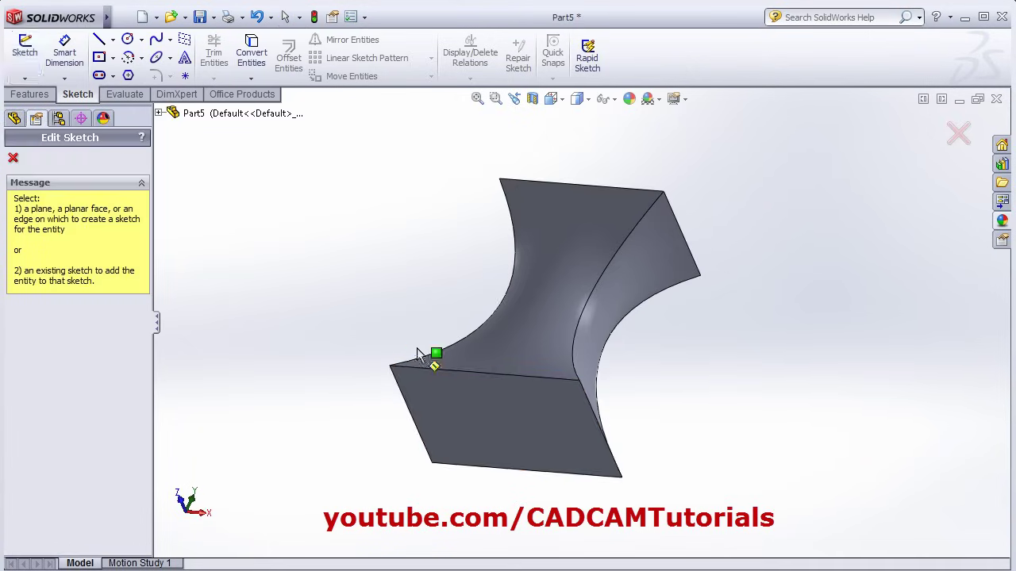
left_click(504, 432)
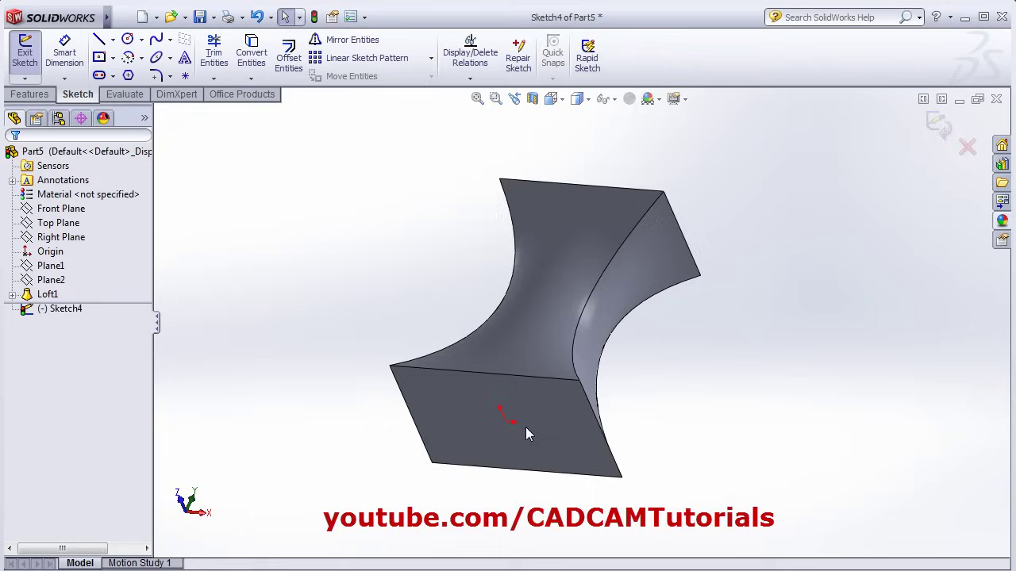
left_click(553, 98)
left_click(632, 162)
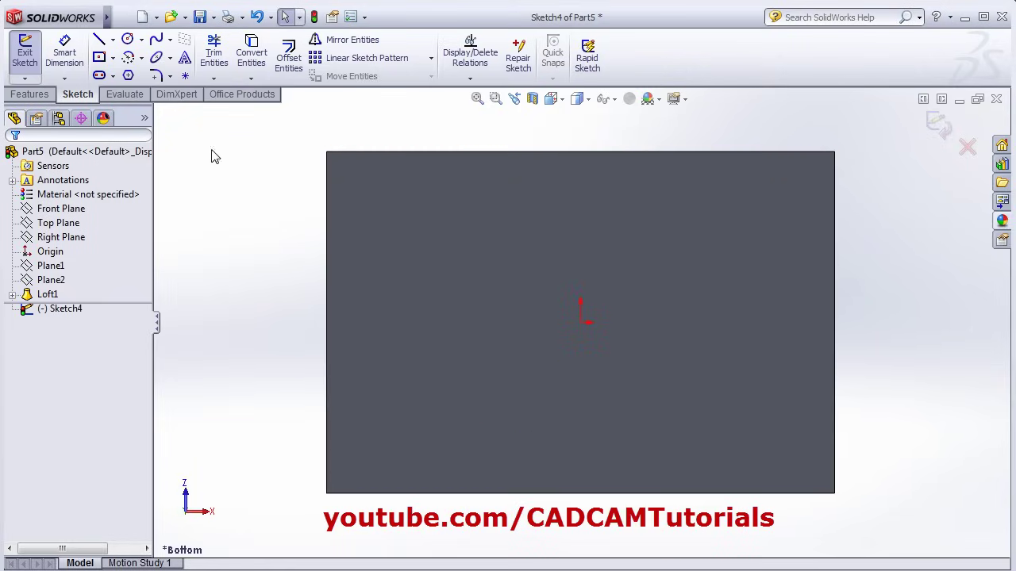
left_click(127, 39)
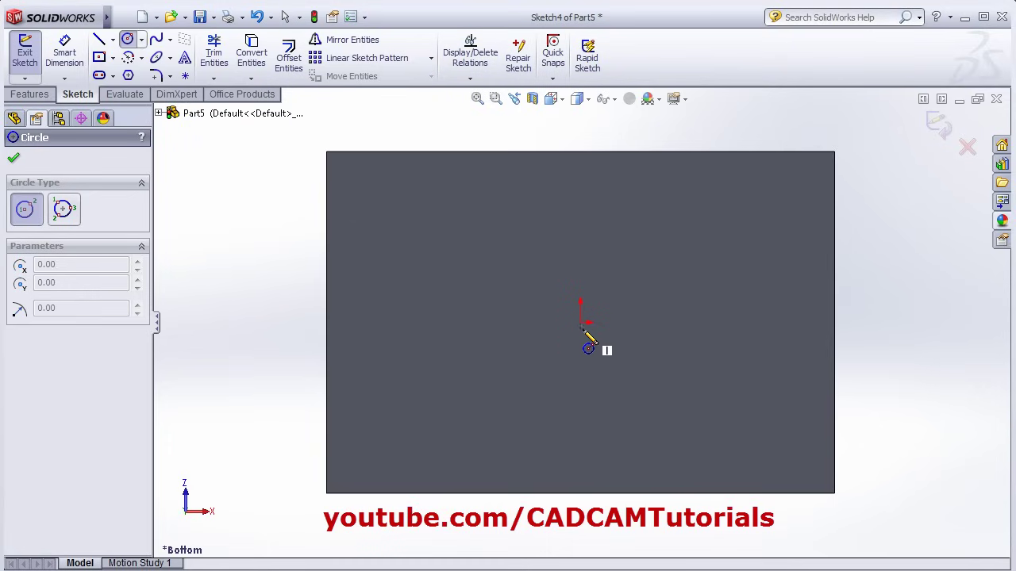
left_click(580, 323)
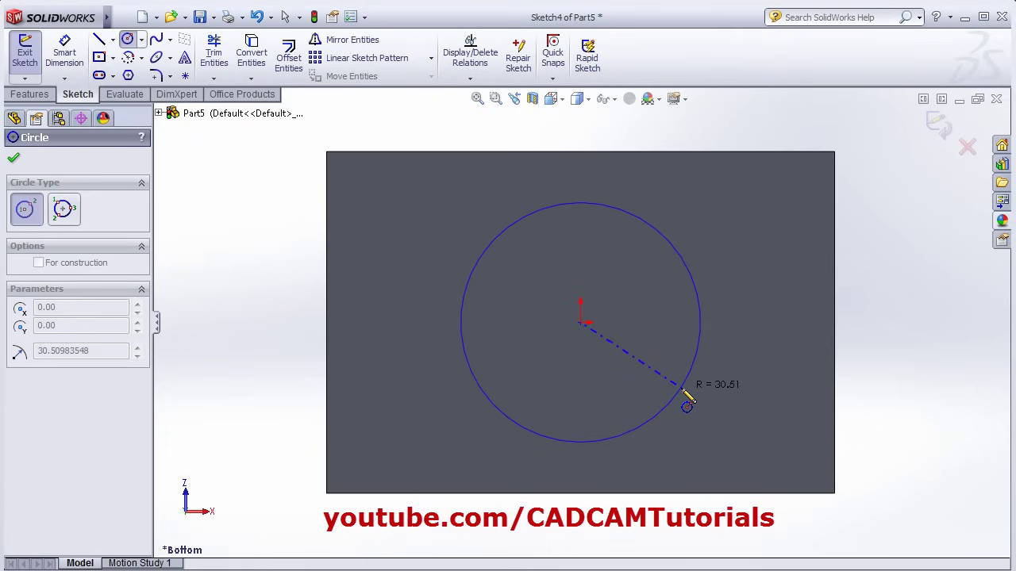
left_click(686, 405)
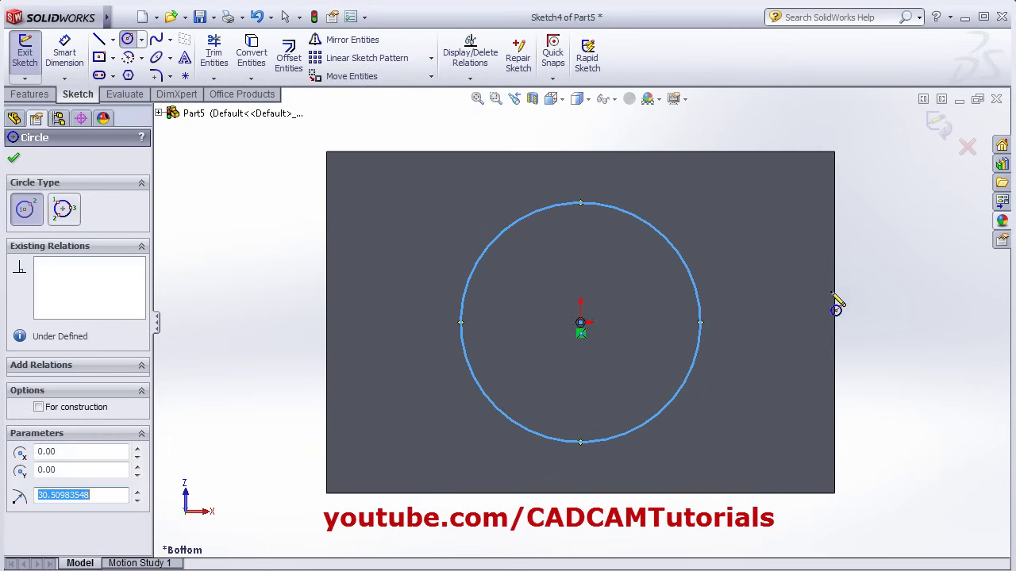
left_click(939, 125)
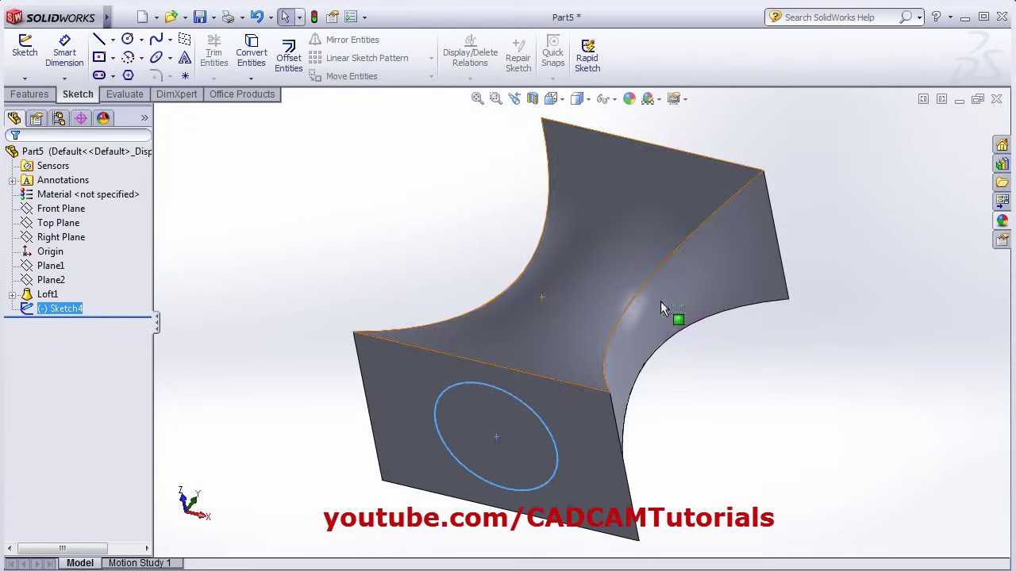
Step: Sketch a center rectangle of about 49 by 25 mm at the origin on Plane1, and exit the sketch
middle_click_drag(547, 298, 404, 262)
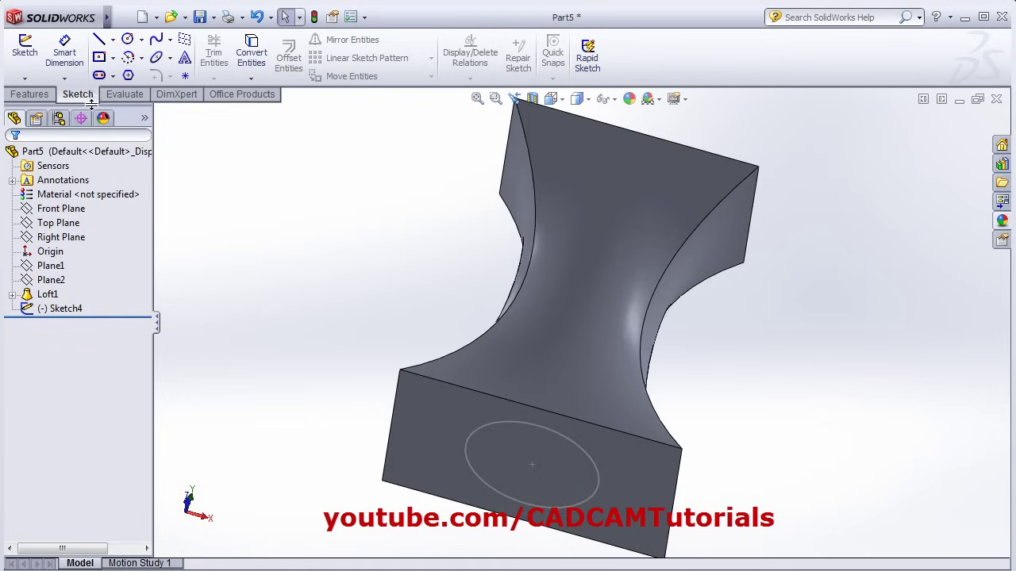
left_click(24, 49)
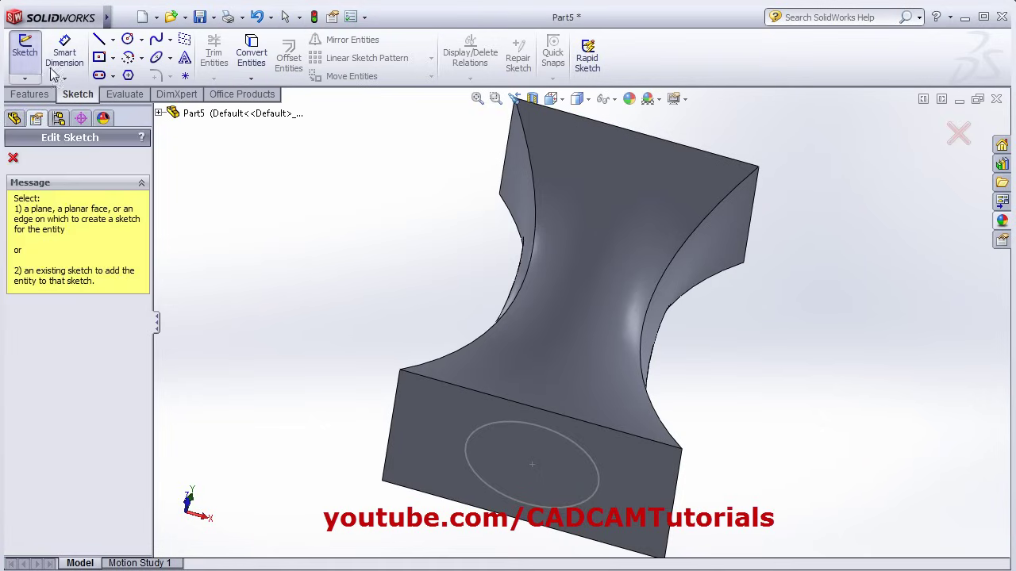
left_click(159, 113)
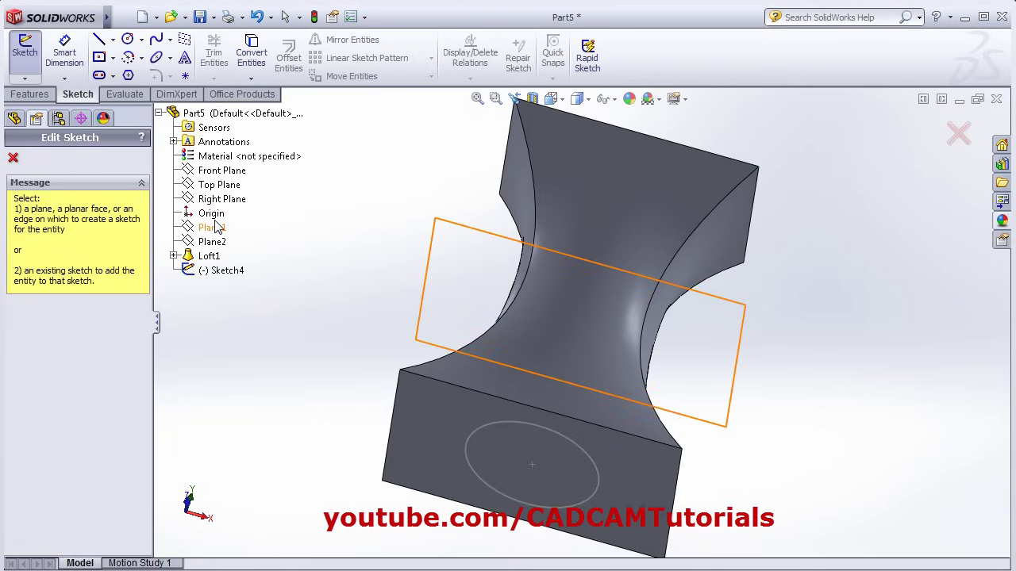
left_click(212, 228)
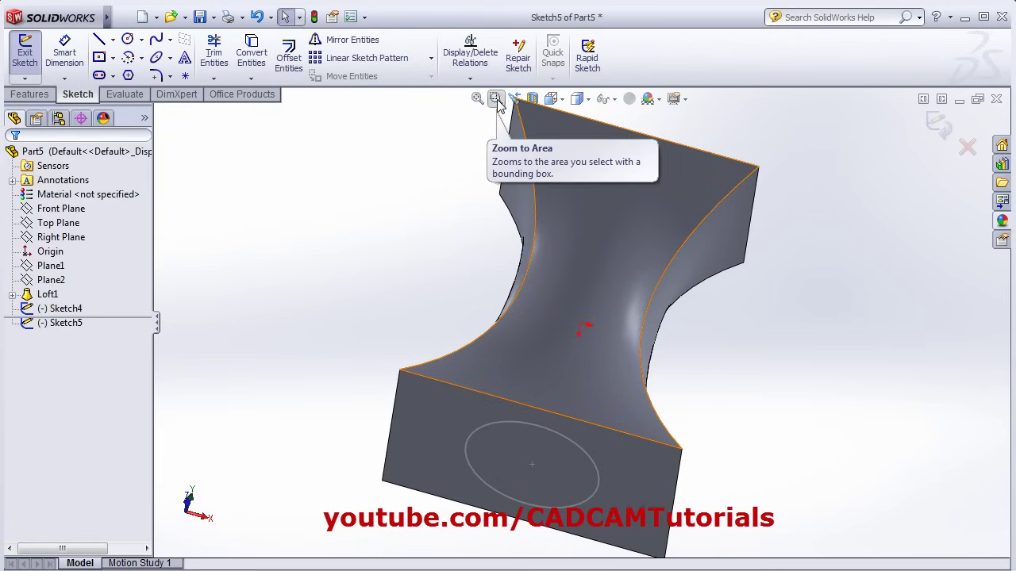
left_click(550, 98)
left_click(632, 161)
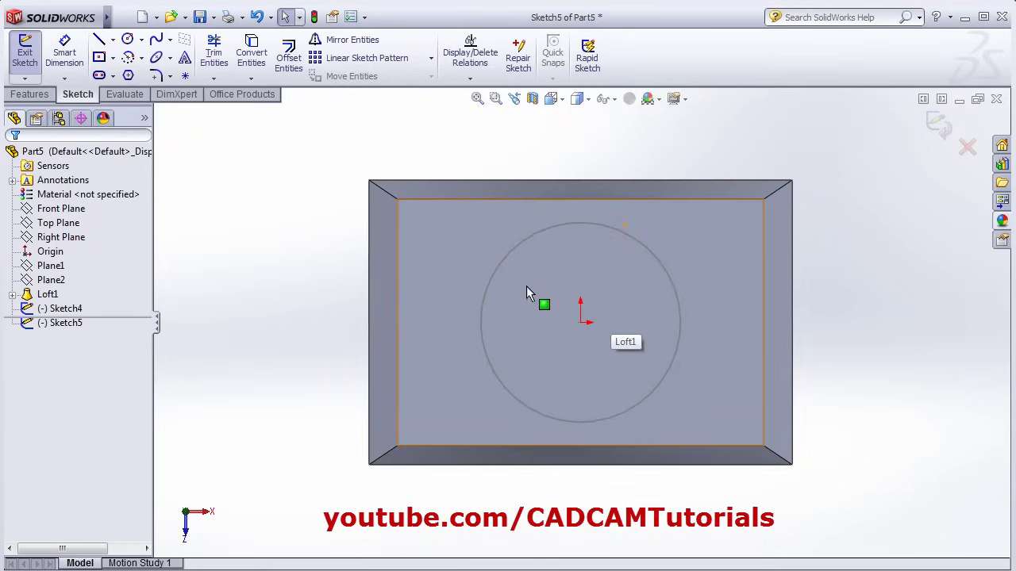
left_click(100, 60)
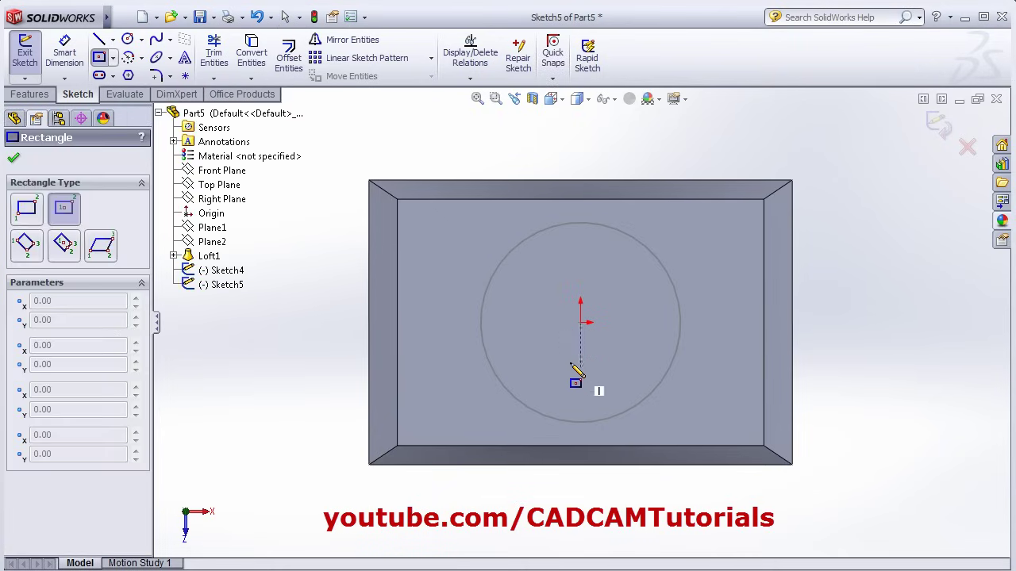
left_click(581, 322)
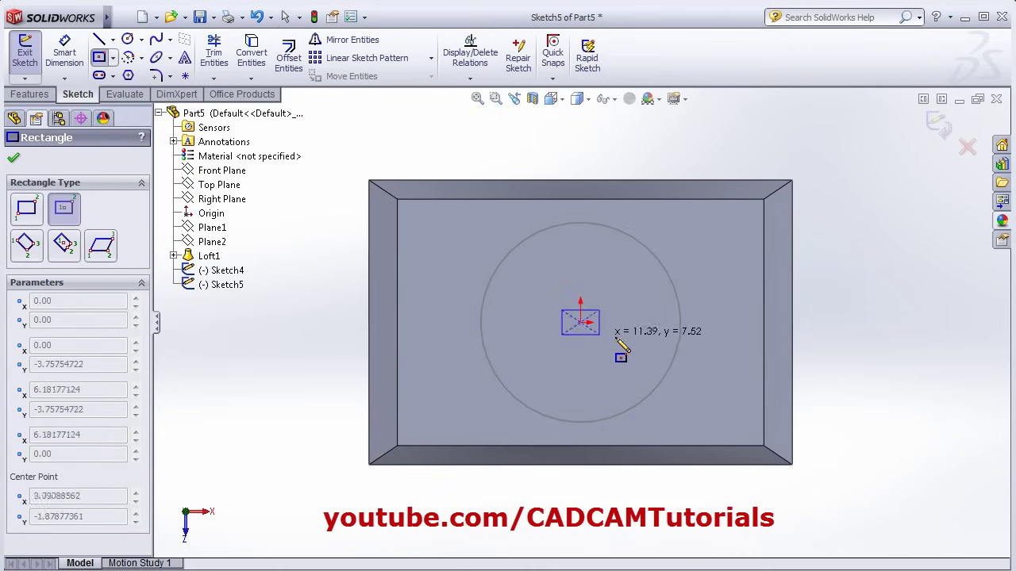
left_click(662, 365)
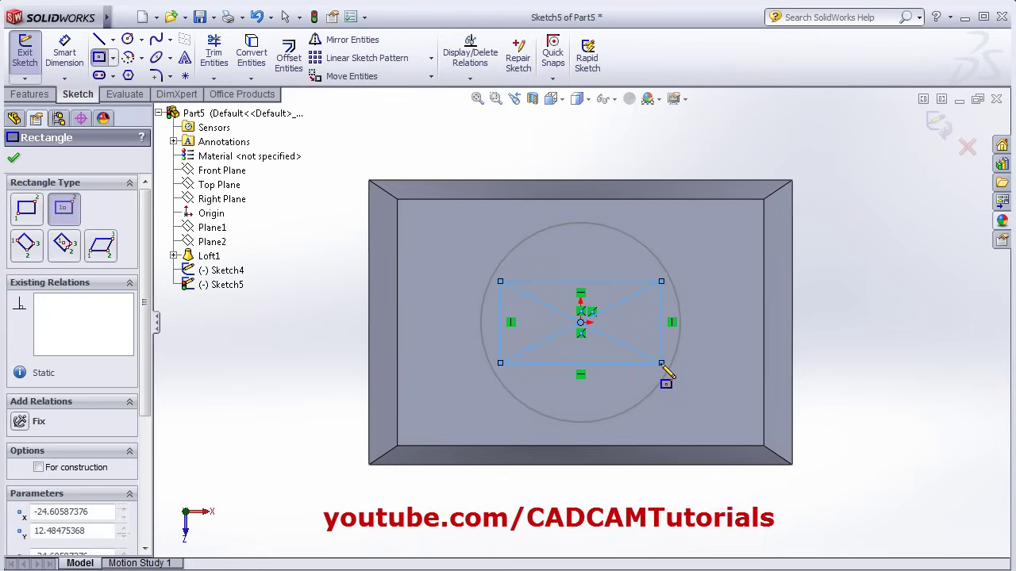
left_click(938, 127)
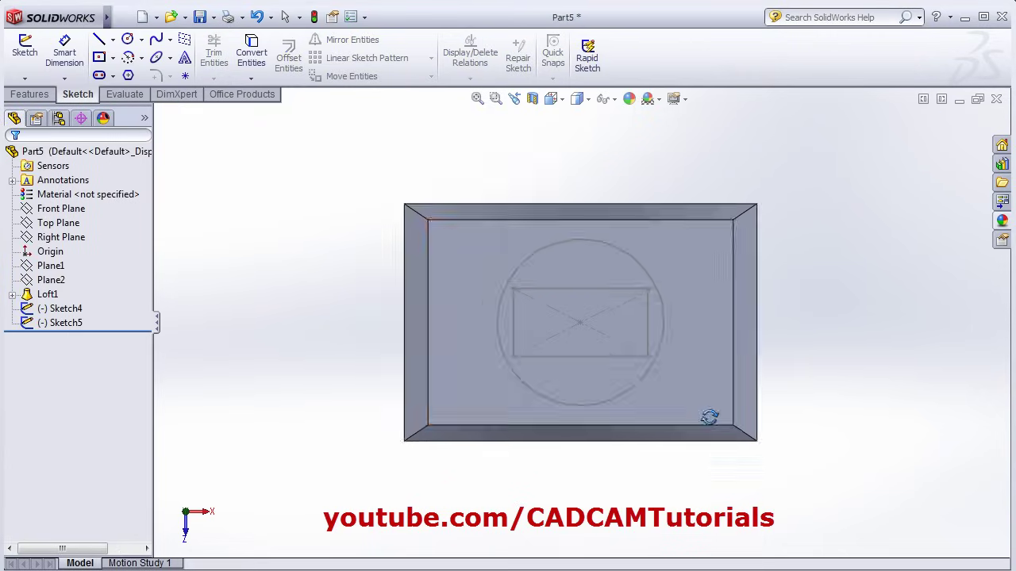
Step: Create a Lofted Cut from the circle on the bottom face to the rectangle on the middle plane
middle_click_drag(710, 417, 593, 385)
scroll(593, 384, "up", 3)
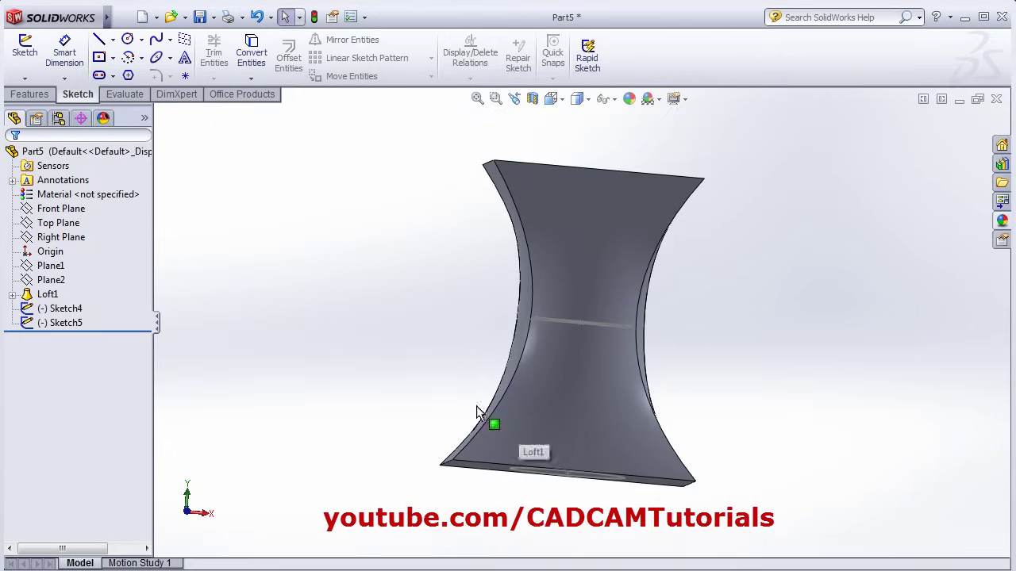
left_click(38, 96)
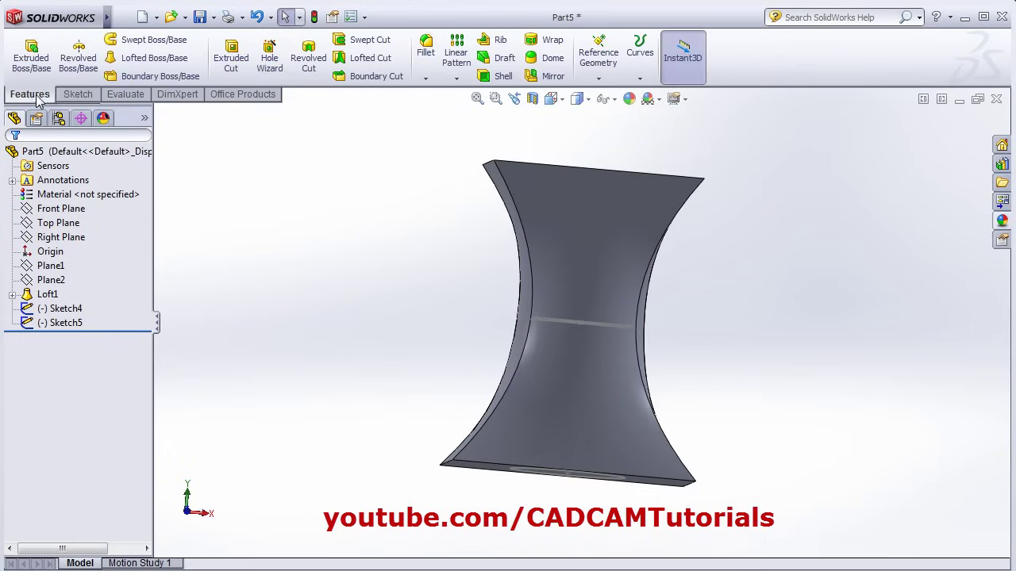
left_click(363, 62)
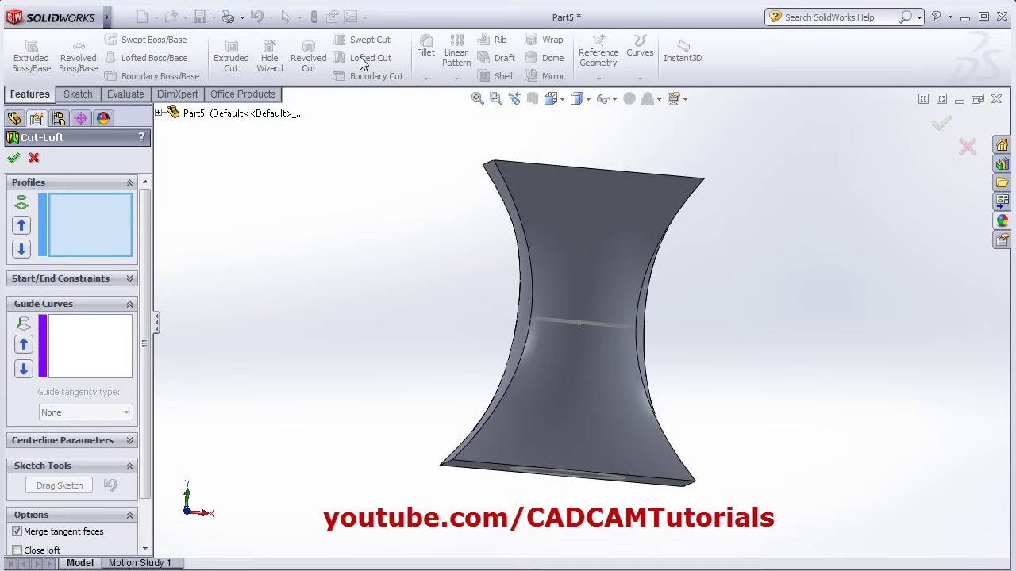
middle_click_drag(389, 263, 393, 195)
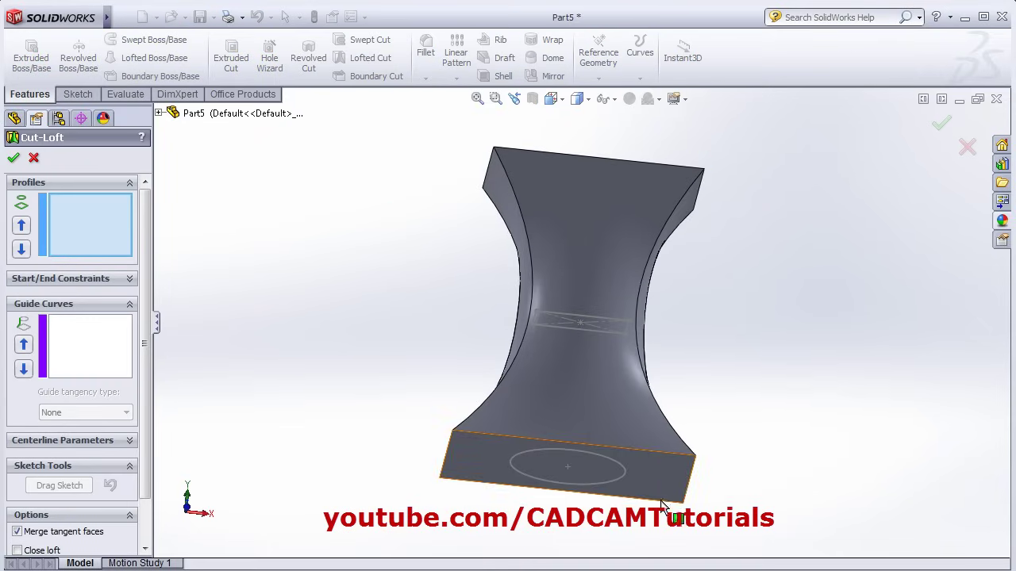
left_click(601, 463)
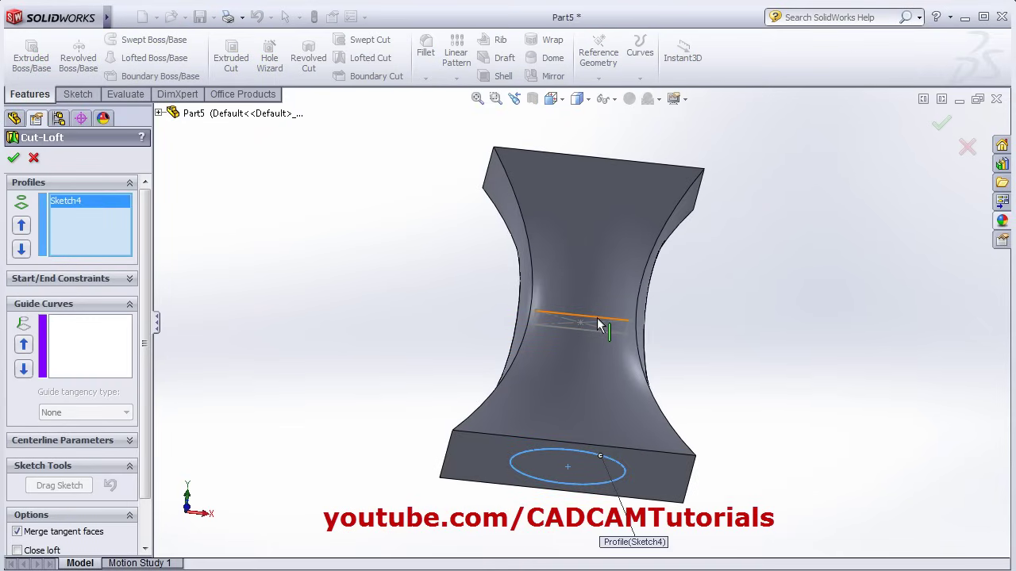
left_click(608, 325)
middle_click_drag(600, 363, 562, 358)
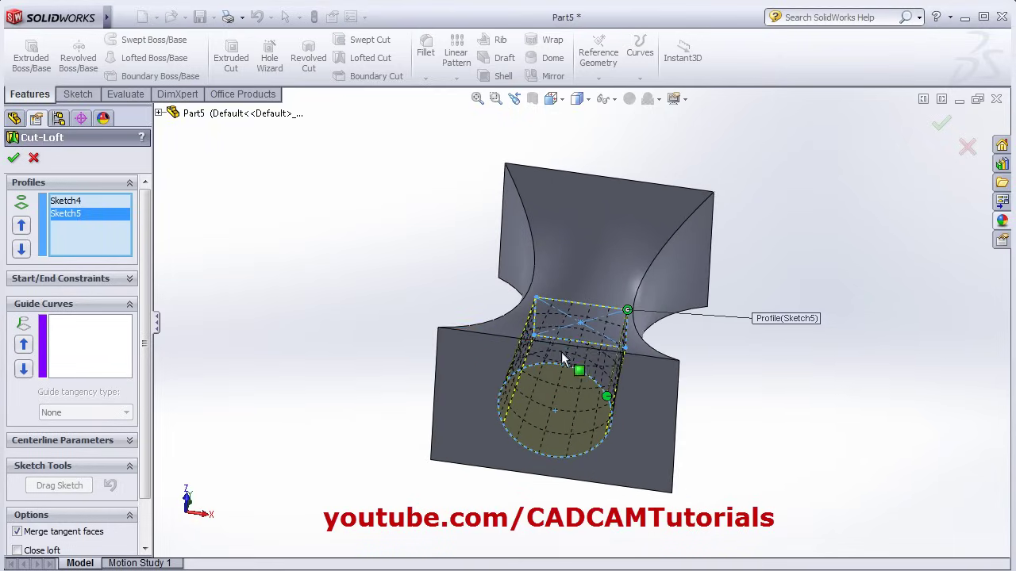
key("Return")
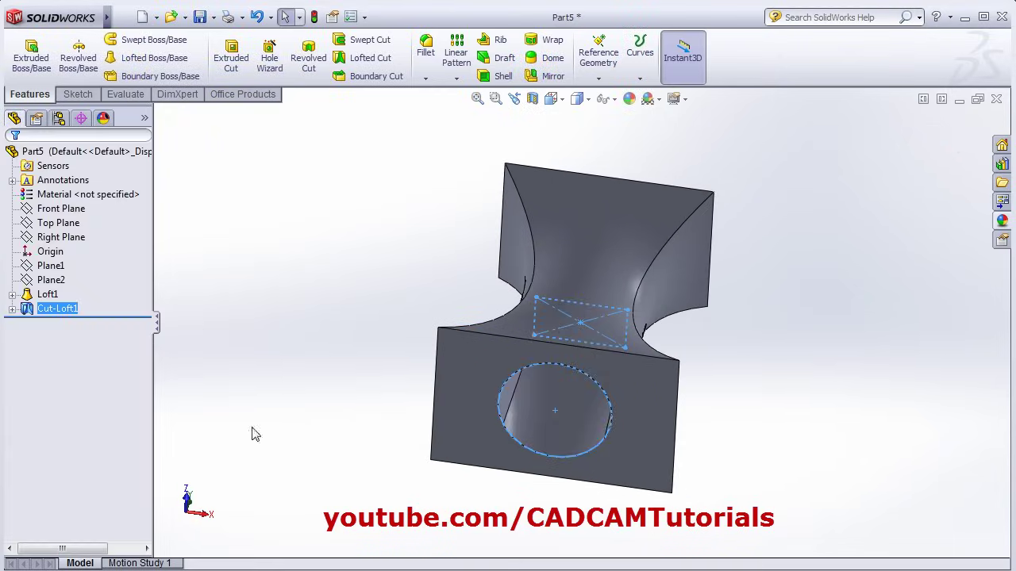
Step: Reopen the lofted cut's definition to review its profiles and options, close it, and examine the opening
middle_click_drag(374, 442, 616, 358)
left_click(47, 309)
left_click(40, 266)
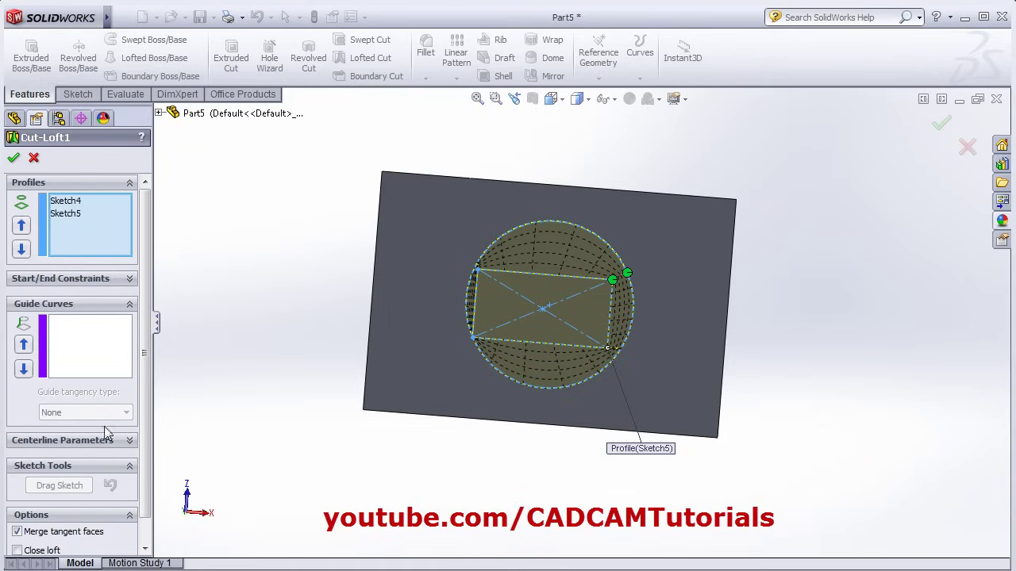
left_click(13, 158)
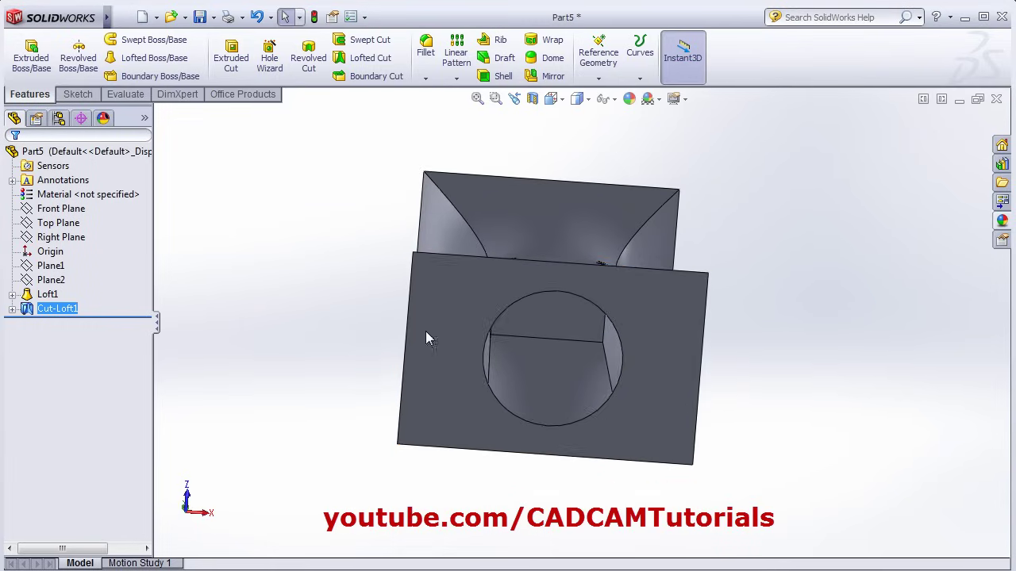
middle_click_drag(426, 336, 436, 368)
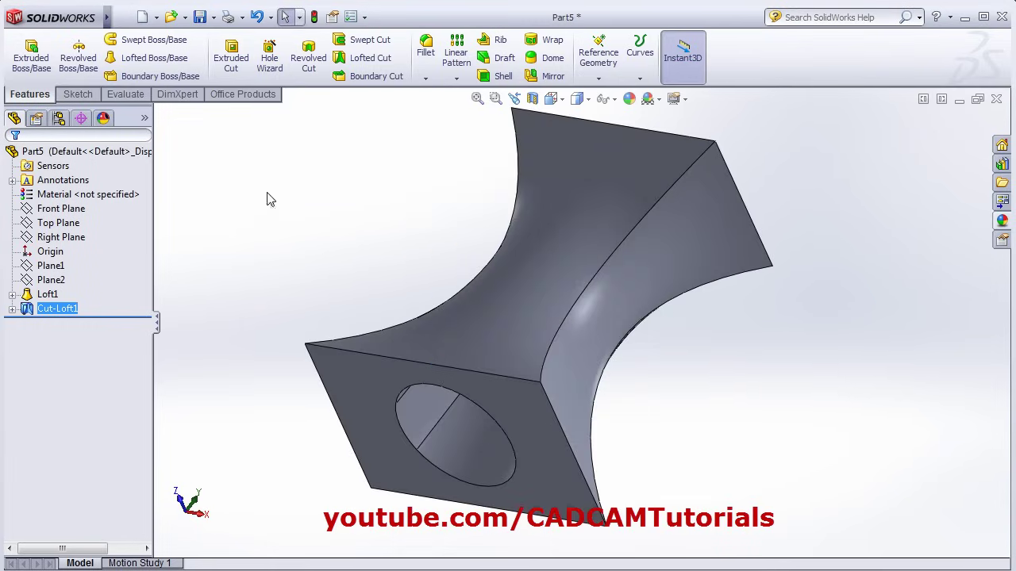
Step: Bring up the list of open documents
mouse_move(110, 18)
left_click(242, 17)
mouse_move(282, 17)
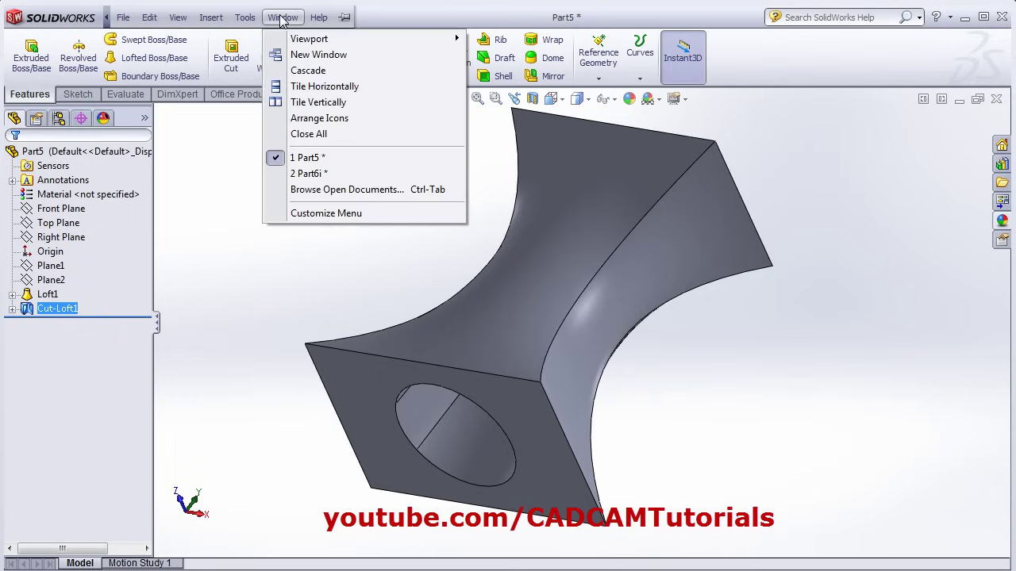